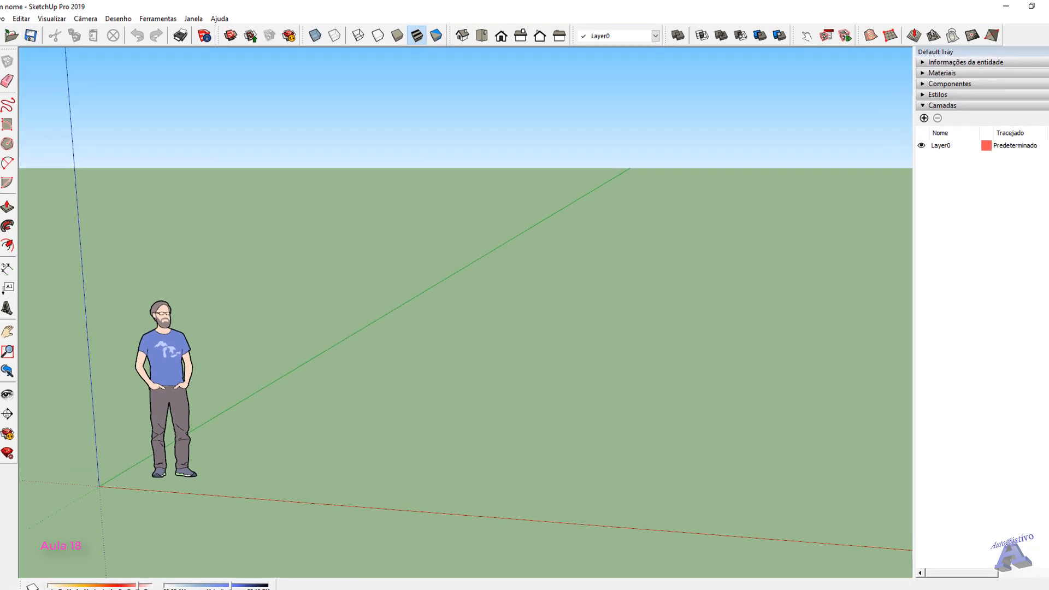
Switch to AutoCAD and examine the ground floor plan of the house, from the Cozinha and Escritório through the Sala to the Garagem
{"action": "left_click", "coordinate": [569, 572]}
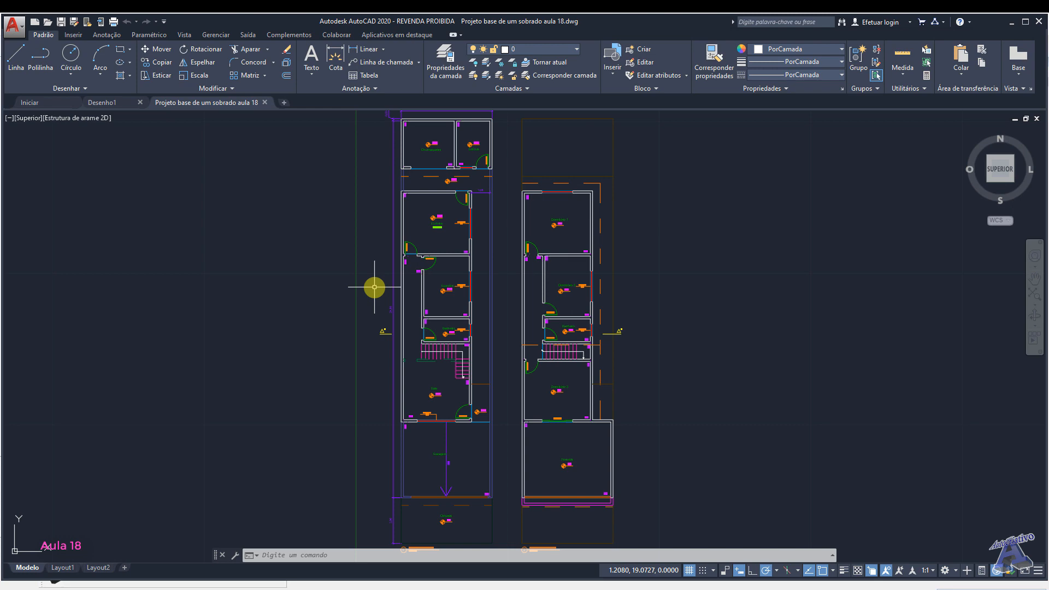
{"action": "scroll", "coordinate": [486, 350], "scroll_direction": "up", "scroll_amount": 3}
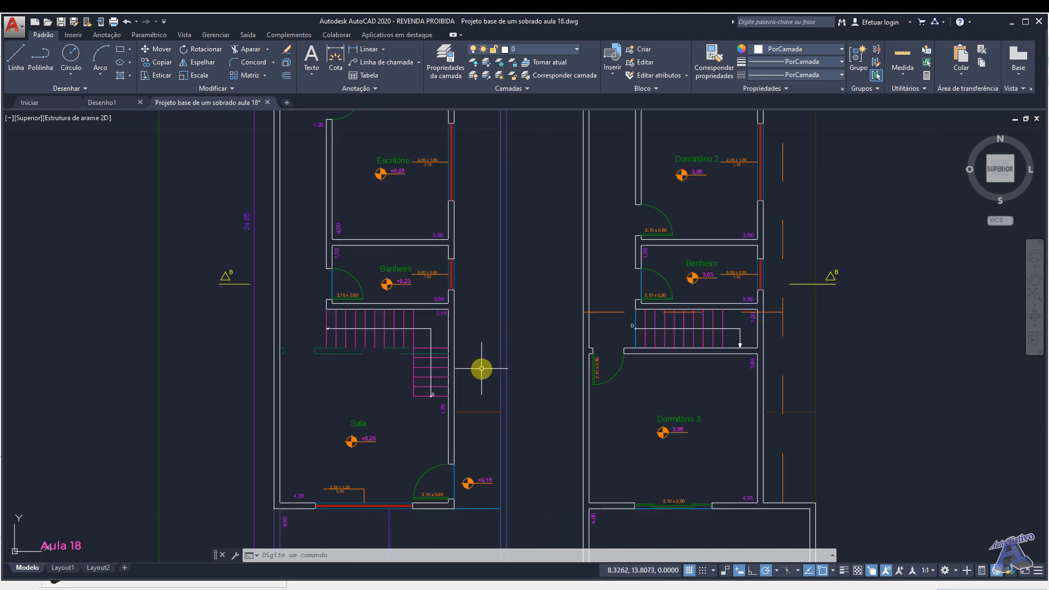
{"action": "scroll", "coordinate": [482, 369], "scroll_direction": "up", "scroll_amount": 2}
{"action": "middle_click_drag", "start_coordinate": [492, 328], "coordinate": [527, 380]}
{"action": "scroll", "coordinate": [526, 379], "scroll_direction": "up", "scroll_amount": 3}
{"action": "scroll", "coordinate": [562, 302], "scroll_direction": "down", "scroll_amount": 5}
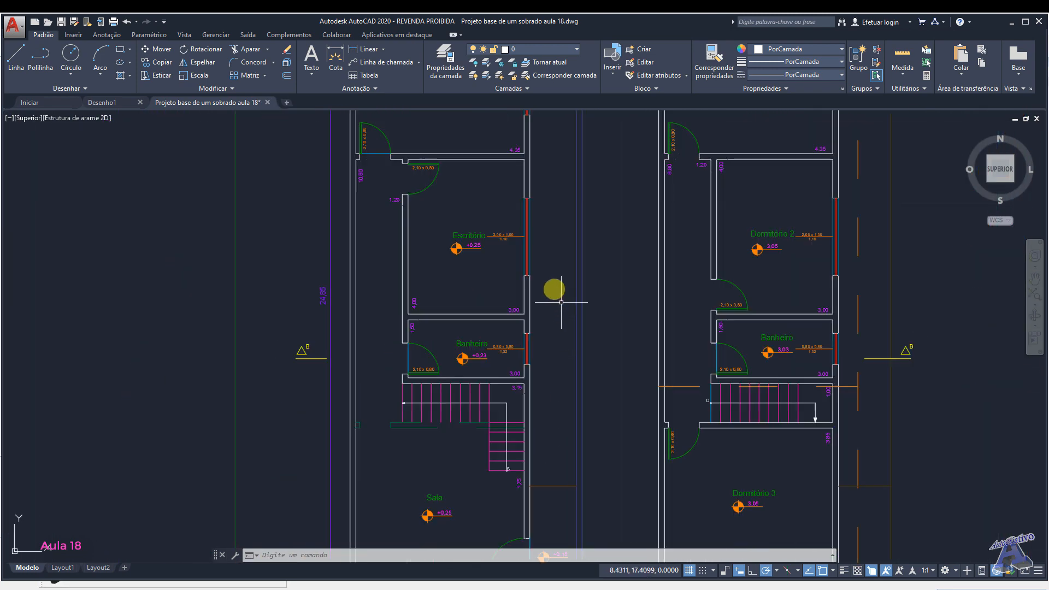
{"action": "middle_click_drag", "start_coordinate": [561, 302], "coordinate": [544, 506]}
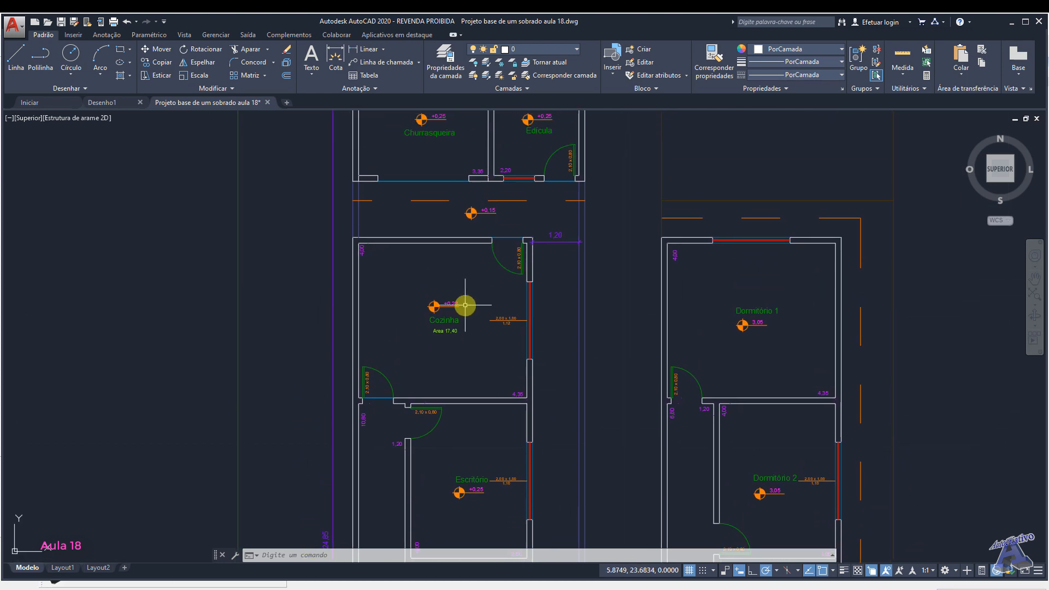
{"action": "scroll", "coordinate": [465, 305], "scroll_direction": "down", "scroll_amount": 2}
{"action": "middle_click_drag", "start_coordinate": [478, 387], "coordinate": [490, 206]}
{"action": "scroll", "coordinate": [501, 300], "scroll_direction": "down", "scroll_amount": 2}
{"action": "scroll", "coordinate": [477, 296], "scroll_direction": "up", "scroll_amount": 2}
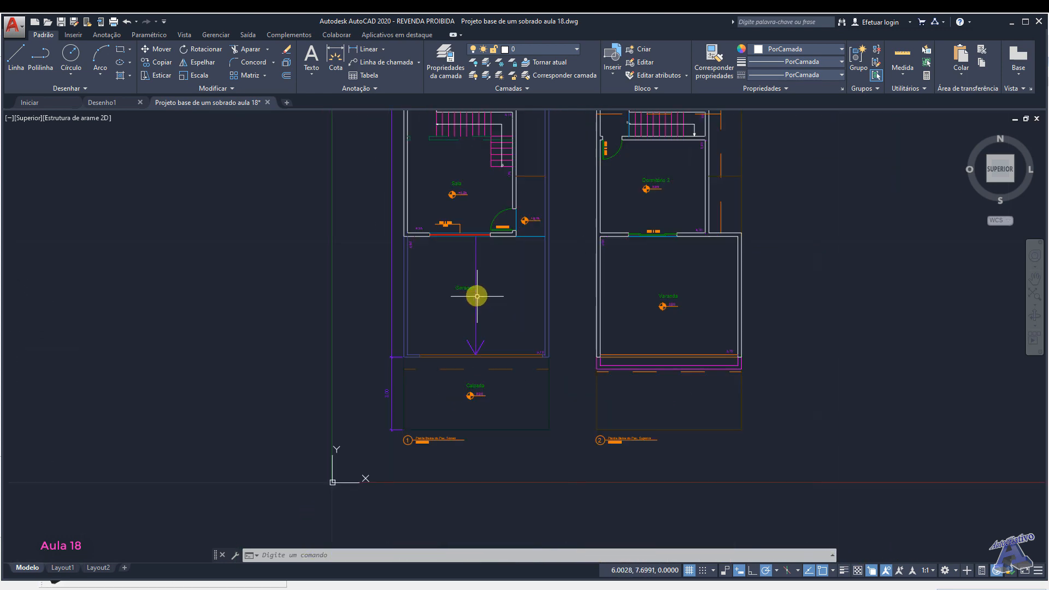
{"action": "scroll", "coordinate": [477, 296], "scroll_direction": "up", "scroll_amount": 4}
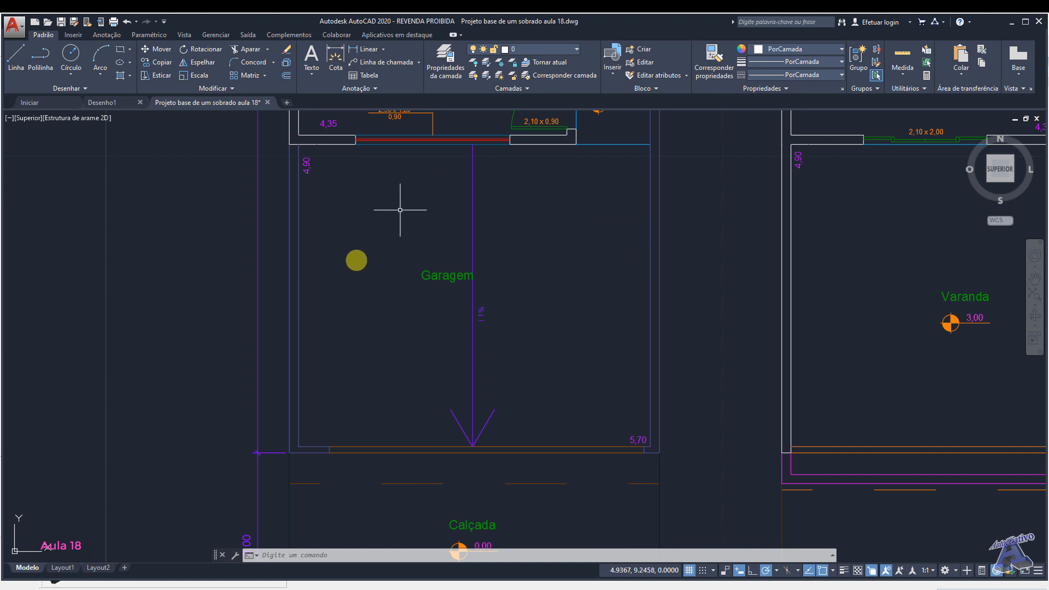
{"action": "middle_click_drag", "start_coordinate": [579, 237], "coordinate": [588, 505]}
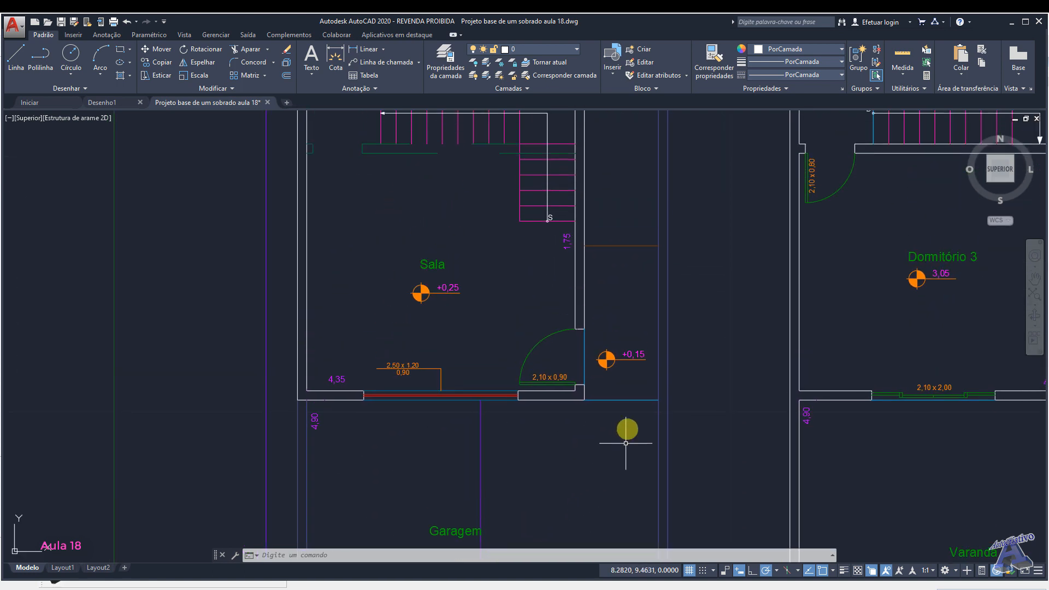
{"action": "scroll", "coordinate": [445, 241], "scroll_direction": "down", "scroll_amount": 2}
{"action": "middle_click_drag", "start_coordinate": [445, 237], "coordinate": [487, 340]}
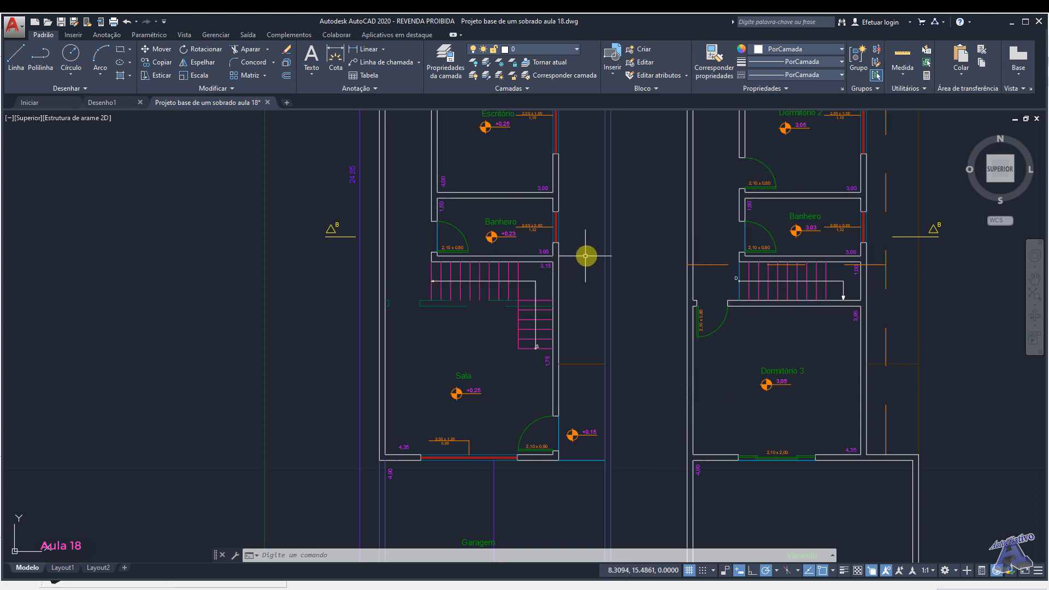
Compare the rooms and floor levels of the ground and upper floor plans, from the Banheiro and Cozinha to the Varanda
{"action": "middle_click_drag", "start_coordinate": [586, 256], "coordinate": [644, 361]}
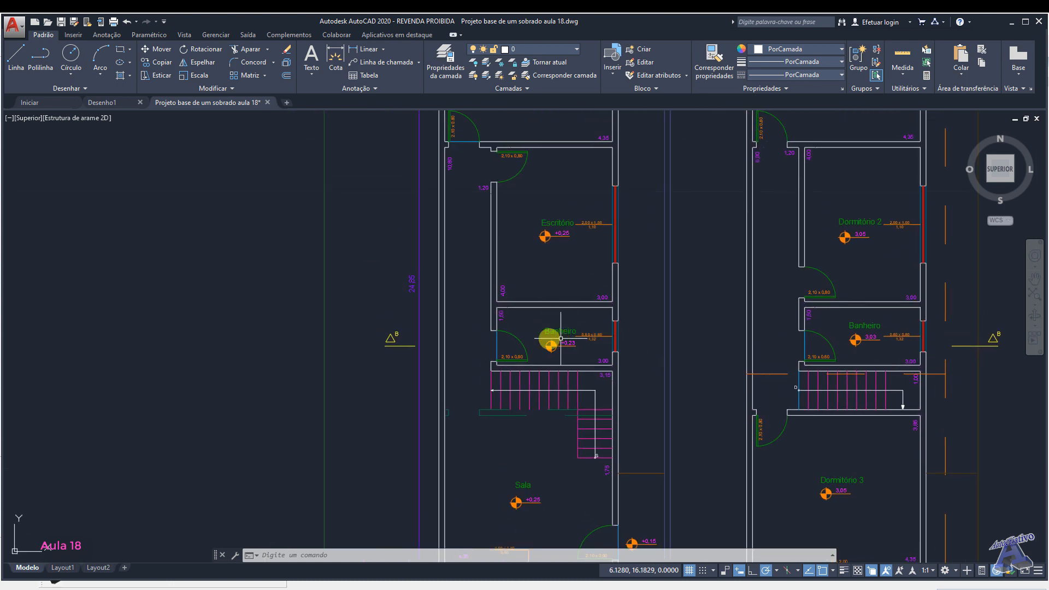
{"action": "middle_click_drag", "start_coordinate": [571, 253], "coordinate": [610, 395]}
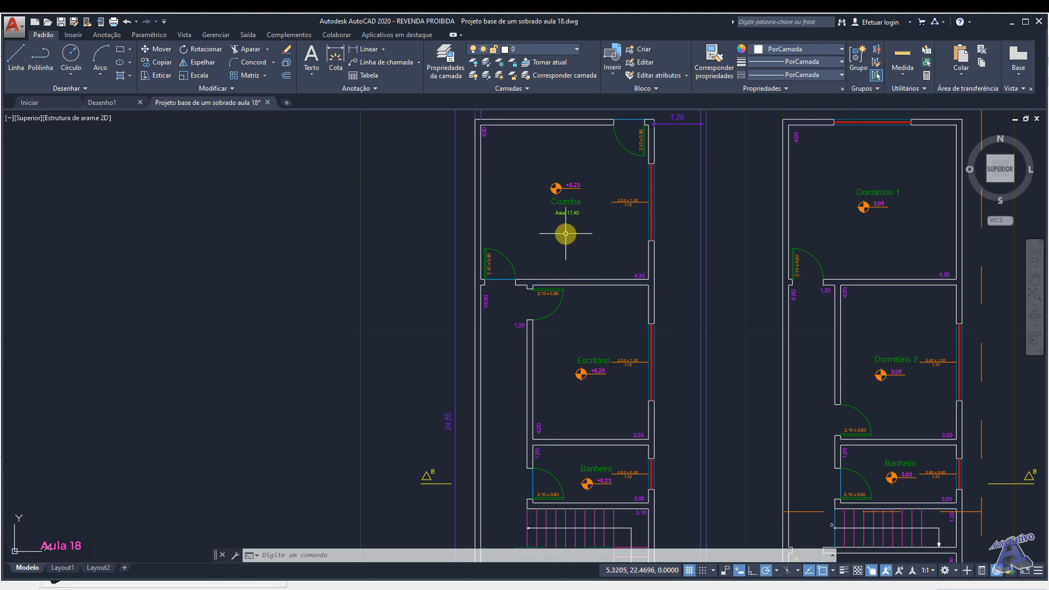
{"action": "middle_click_drag", "start_coordinate": [757, 290], "coordinate": [442, 276]}
{"action": "scroll", "coordinate": [583, 426], "scroll_direction": "down", "scroll_amount": 2}
{"action": "middle_click_drag", "start_coordinate": [583, 426], "coordinate": [567, 171]}
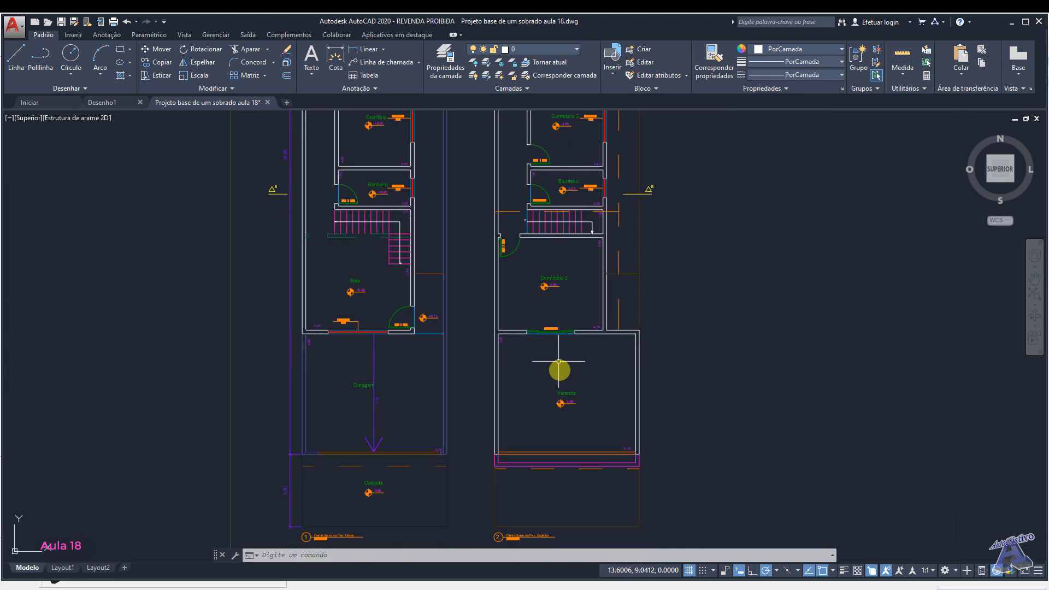
{"action": "scroll", "coordinate": [559, 361], "scroll_direction": "up", "scroll_amount": 7}
{"action": "scroll", "coordinate": [626, 242], "scroll_direction": "down", "scroll_amount": 3}
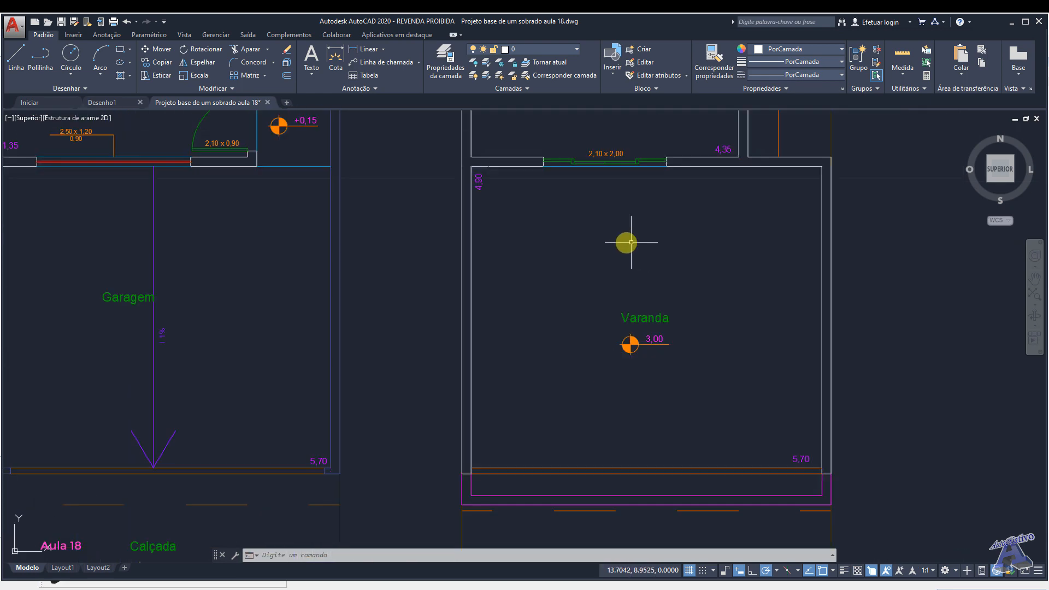
{"action": "scroll", "coordinate": [525, 369], "scroll_direction": "down", "scroll_amount": 4}
{"action": "scroll", "coordinate": [407, 330], "scroll_direction": "up", "scroll_amount": 2}
{"action": "middle_click_drag", "start_coordinate": [406, 331], "coordinate": [579, 350]}
{"action": "scroll", "coordinate": [589, 413], "scroll_direction": "down", "scroll_amount": 2}
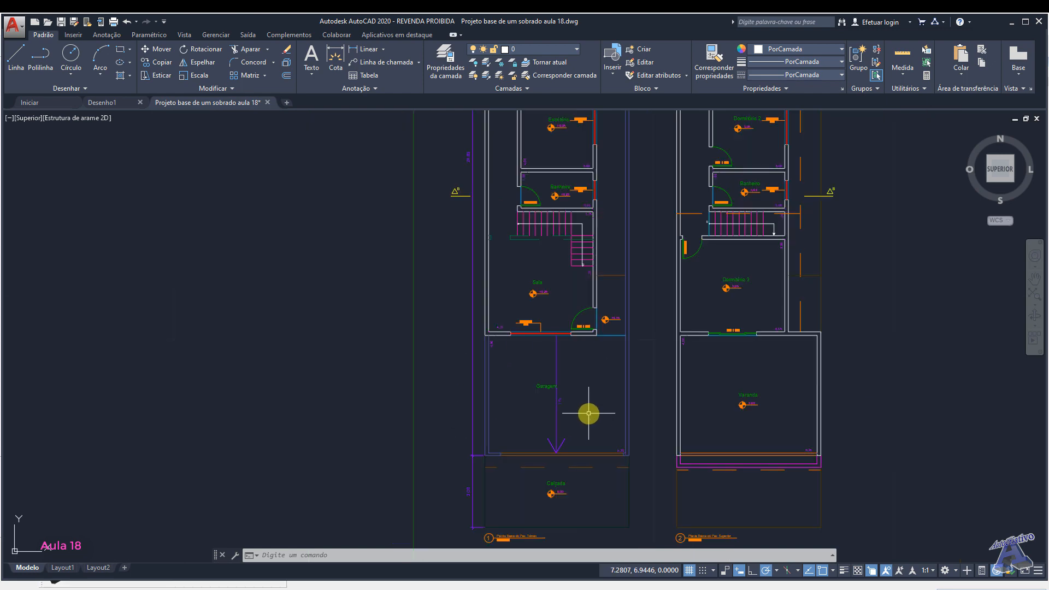
Examine the Churrasqueira and Edícula block behind the Cozinha, including its outer wall lines and the passage between the buildings
{"action": "middle_click_drag", "start_coordinate": [651, 321], "coordinate": [600, 485]}
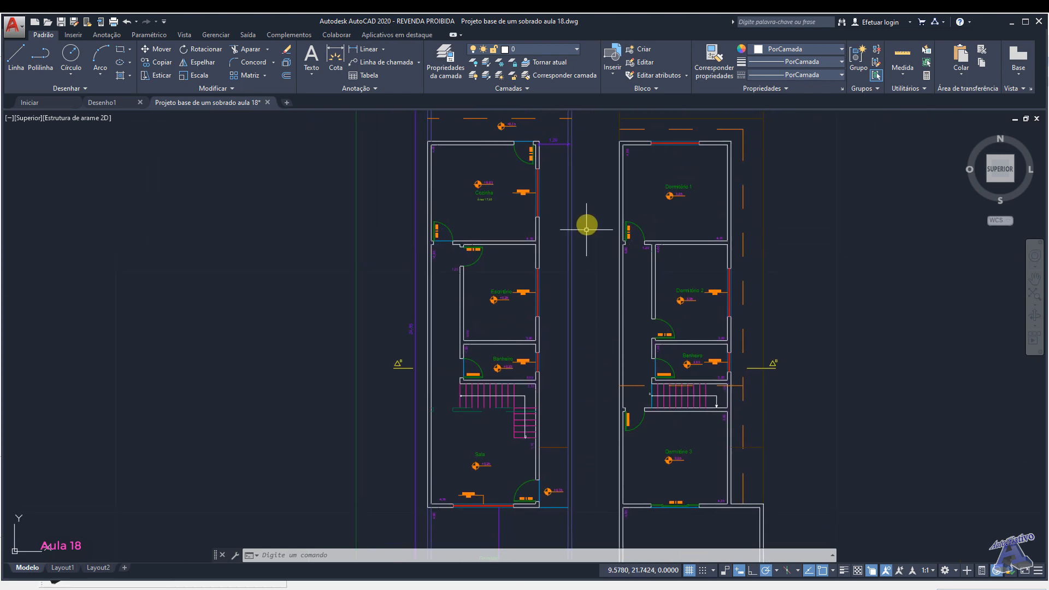
{"action": "scroll", "coordinate": [586, 229], "scroll_direction": "up", "scroll_amount": 2}
{"action": "scroll", "coordinate": [598, 204], "scroll_direction": "up", "scroll_amount": 2}
{"action": "middle_click_drag", "start_coordinate": [614, 270], "coordinate": [637, 477]}
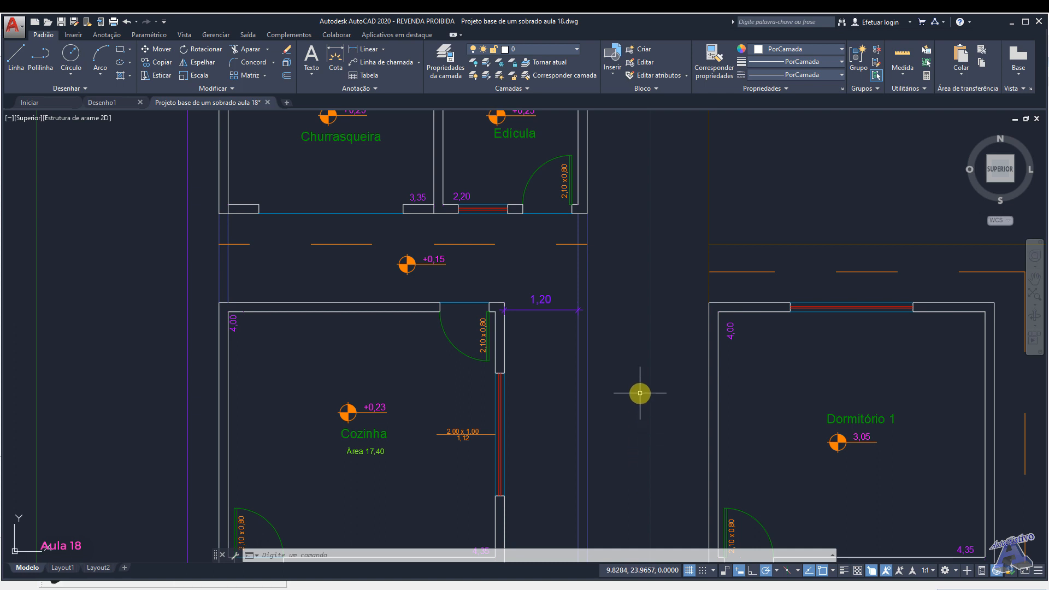
{"action": "scroll", "coordinate": [640, 393], "scroll_direction": "down", "scroll_amount": 4}
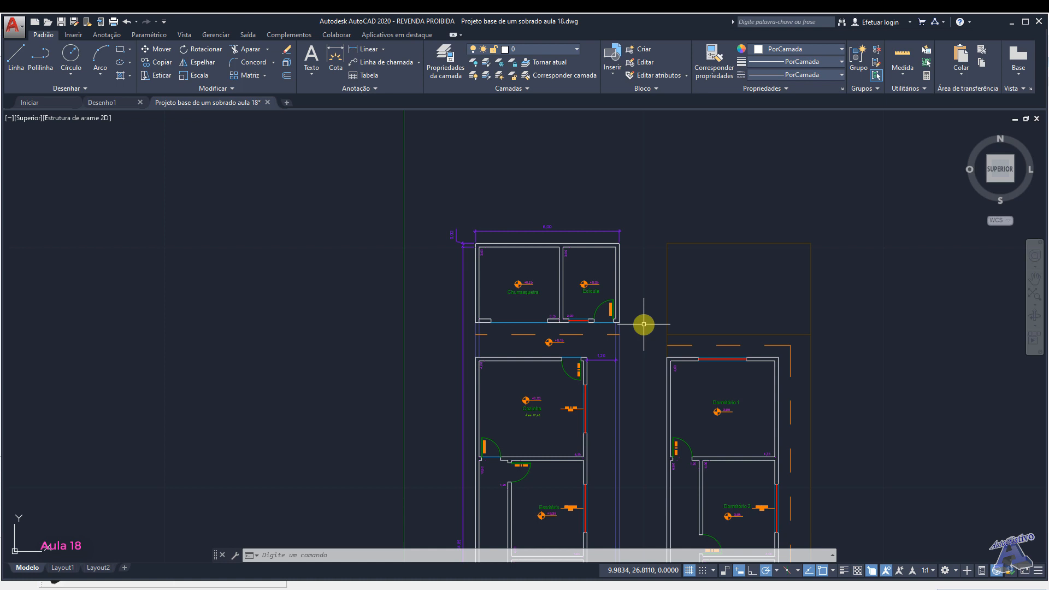
{"action": "scroll", "coordinate": [644, 324], "scroll_direction": "up", "scroll_amount": 4}
{"action": "middle_click_drag", "start_coordinate": [642, 312], "coordinate": [780, 352]}
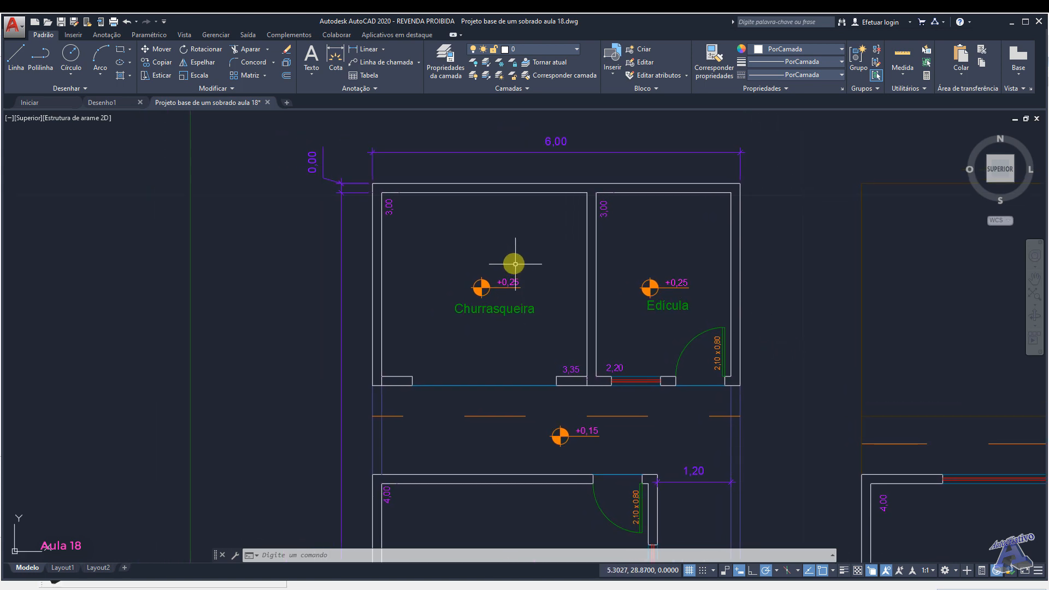
{"action": "left_click", "coordinate": [424, 184]}
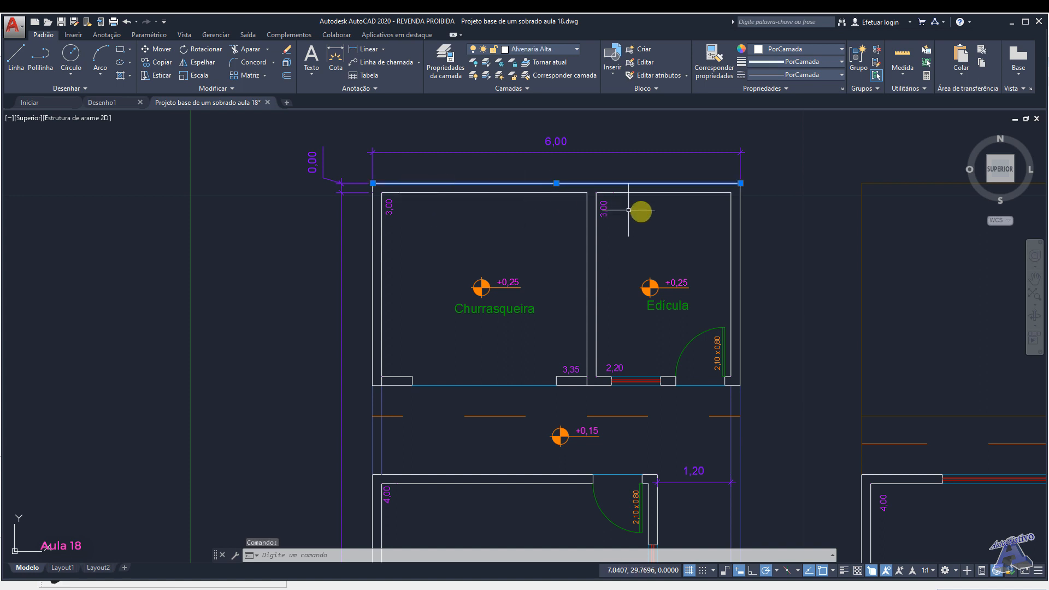
{"action": "left_click", "coordinate": [732, 226]}
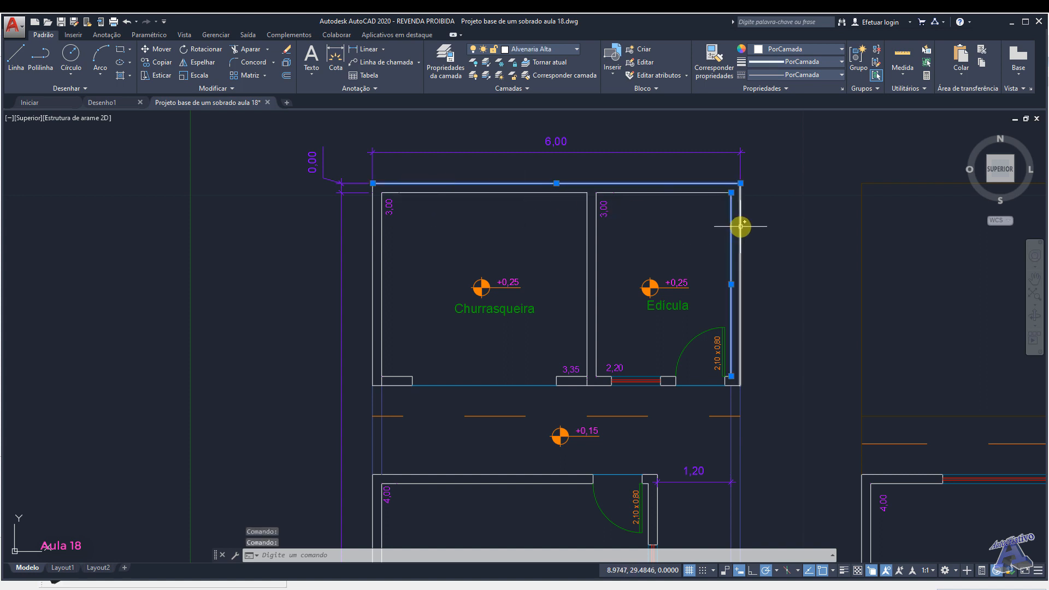
{"action": "key", "text": "Escape"}
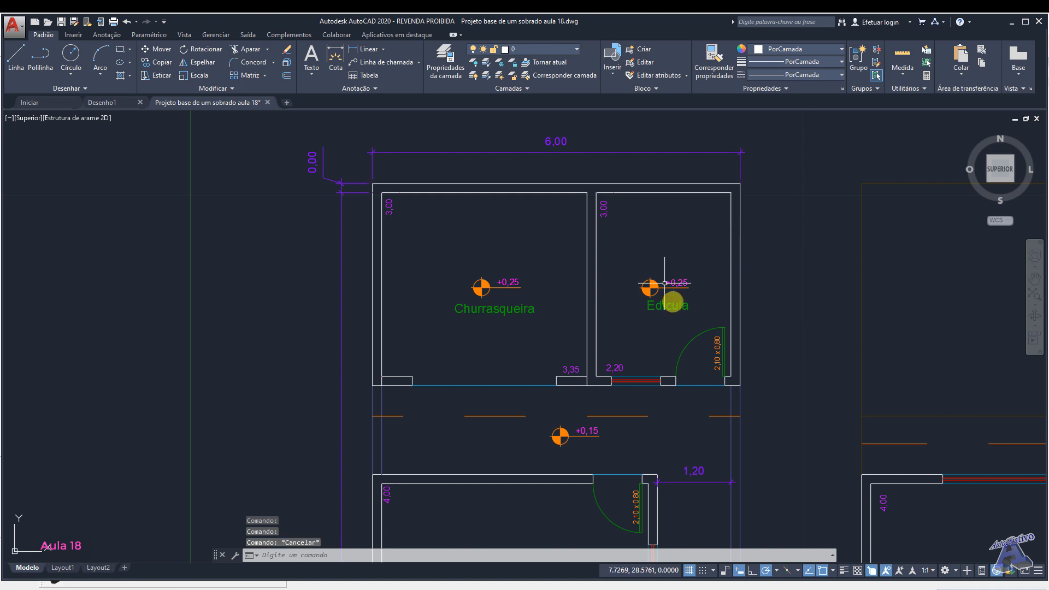
{"action": "mouse_move", "coordinate": [817, 363]}
{"action": "middle_mouse_down"}
{"action": "mouse_move", "coordinate": [634, 295]}
{"action": "mouse_move", "coordinate": [572, 299]}
{"action": "middle_mouse_up"}
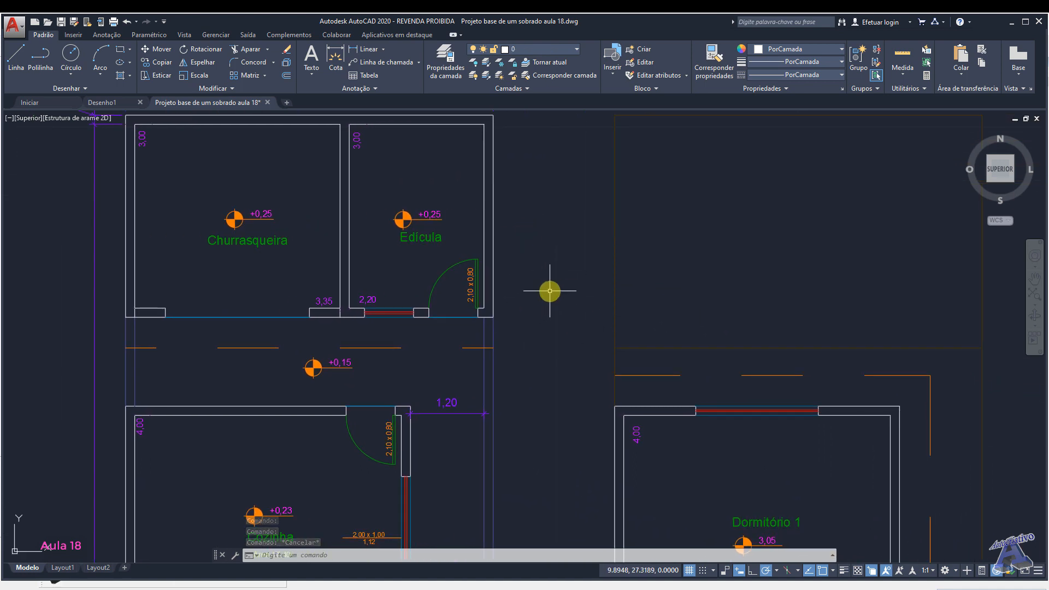
{"action": "scroll", "coordinate": [549, 290], "scroll_direction": "down", "scroll_amount": 3}
{"action": "scroll", "coordinate": [387, 357], "scroll_direction": "up", "scroll_amount": 3}
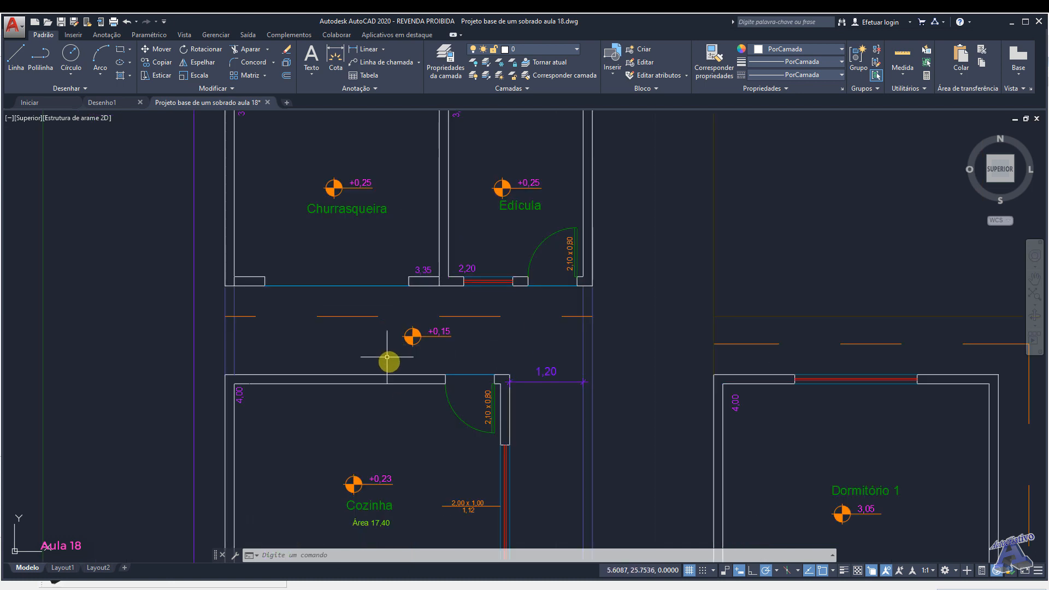
{"action": "middle_click_drag", "start_coordinate": [497, 251], "coordinate": [591, 363]}
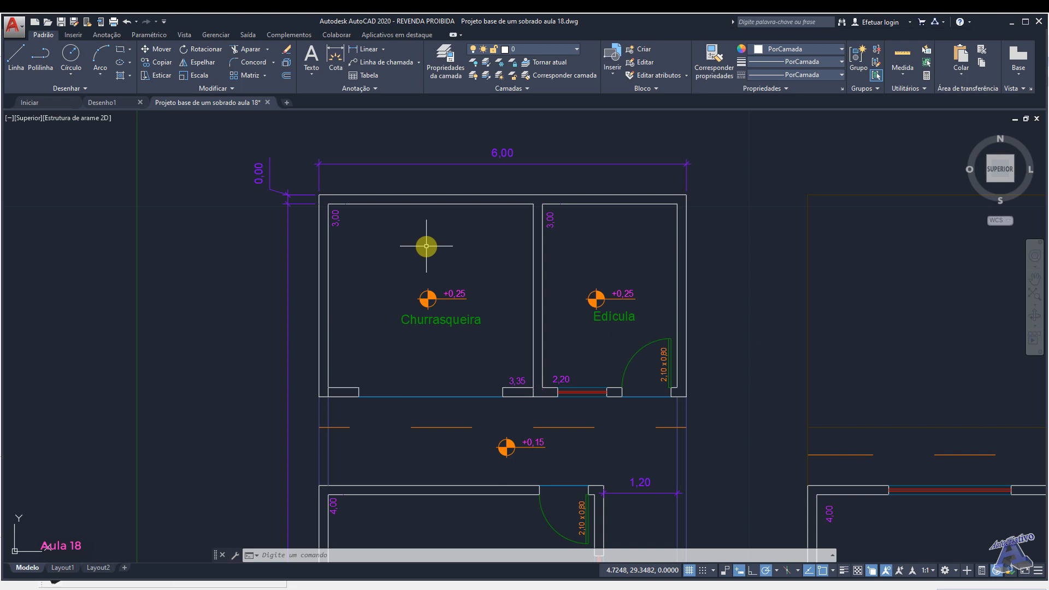
Examine the walls and openings around the Escritório and Banheiro, and the overall layout of both floor plans
{"action": "scroll", "coordinate": [425, 241], "scroll_direction": "down", "scroll_amount": 5}
{"action": "scroll", "coordinate": [520, 227], "scroll_direction": "up", "scroll_amount": 4}
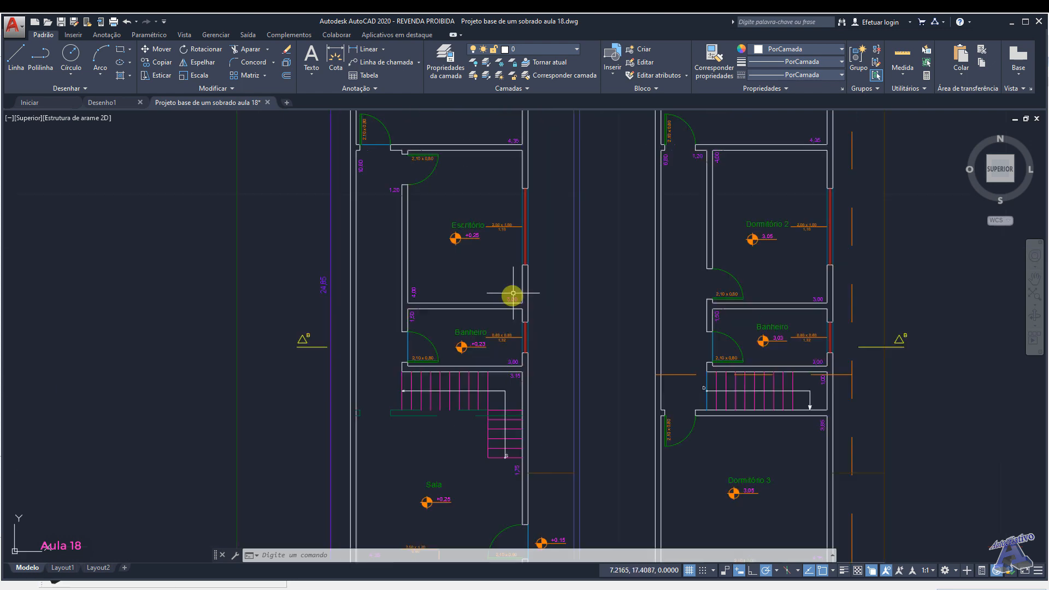
{"action": "scroll", "coordinate": [513, 293], "scroll_direction": "up", "scroll_amount": 2}
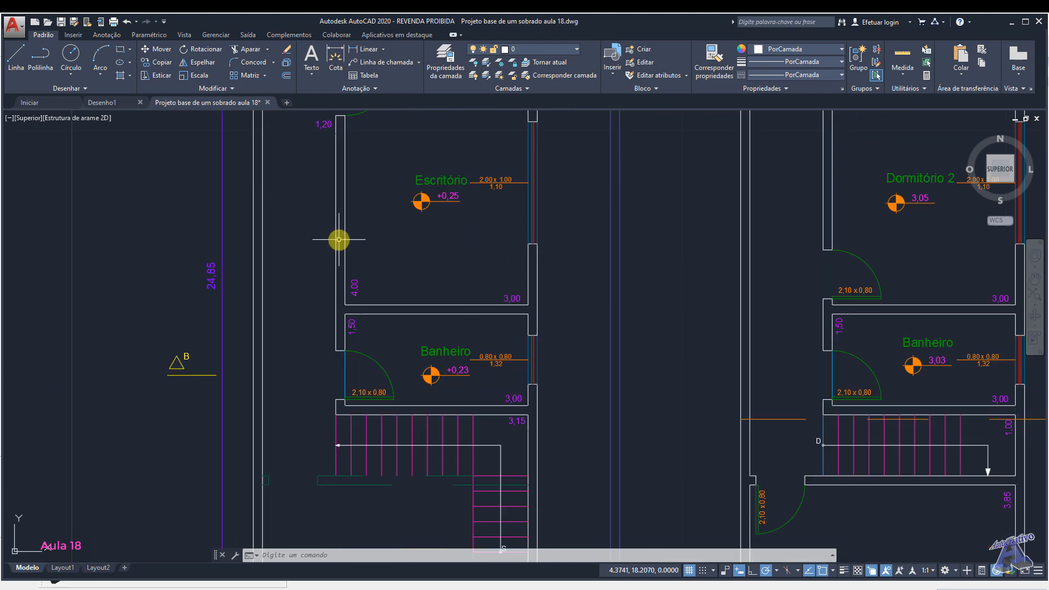
{"action": "middle_click_drag", "start_coordinate": [403, 243], "coordinate": [464, 342]}
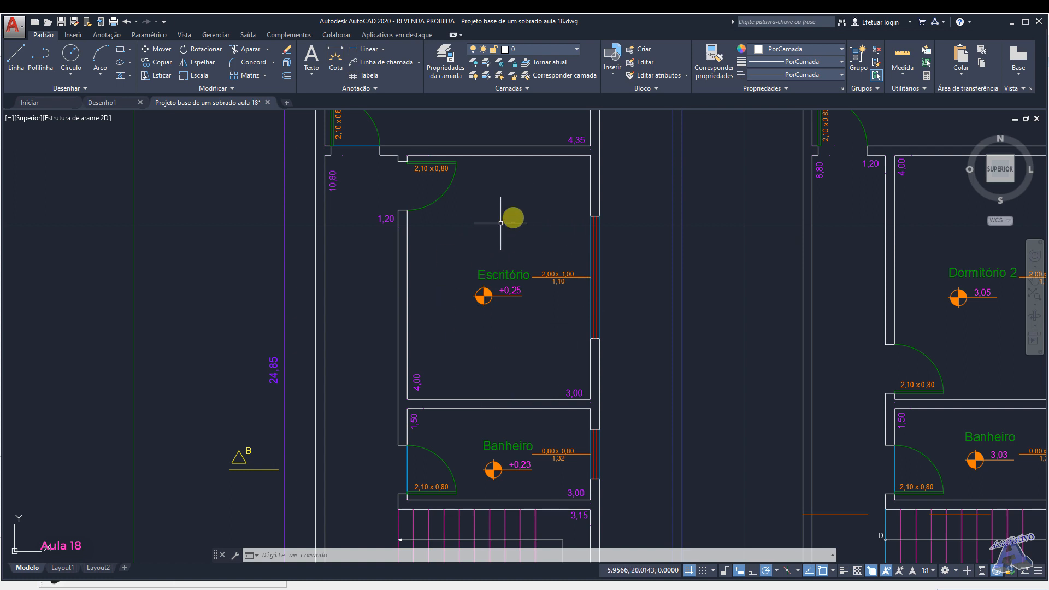
{"action": "scroll", "coordinate": [513, 276], "scroll_direction": "down", "scroll_amount": 2}
{"action": "scroll", "coordinate": [517, 246], "scroll_direction": "down", "scroll_amount": 2}
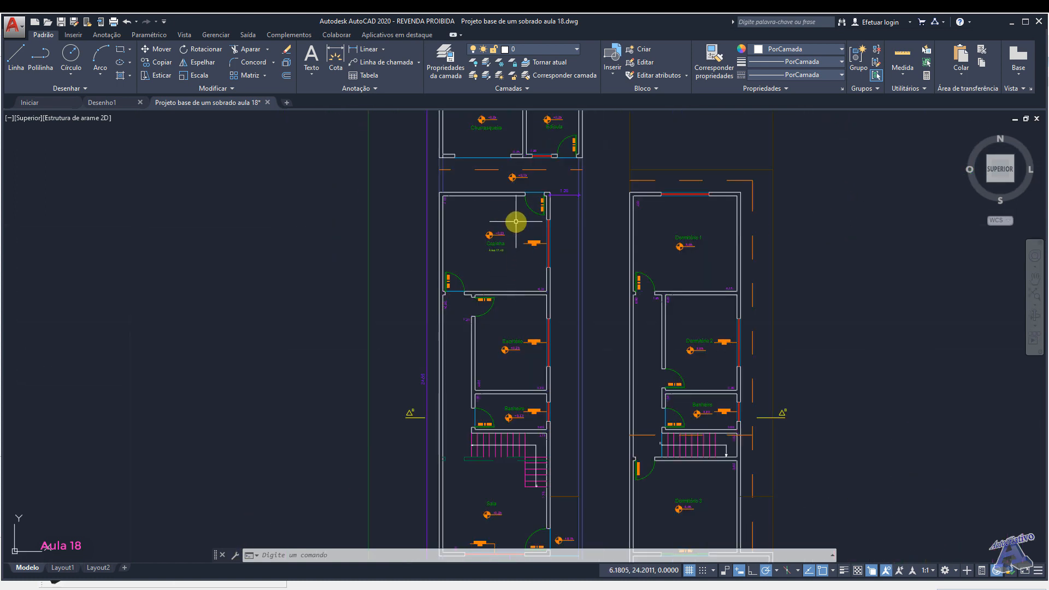
{"action": "mouse_move", "coordinate": [516, 222]}
{"action": "middle_mouse_down"}
{"action": "mouse_move", "coordinate": [478, 281]}
{"action": "mouse_move", "coordinate": [510, 329]}
{"action": "middle_mouse_up"}
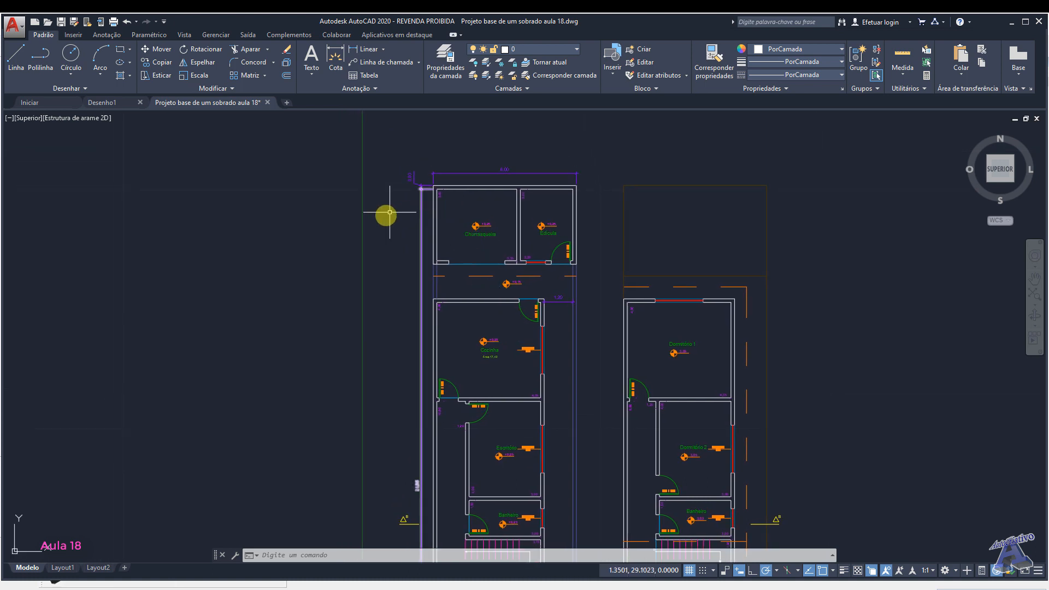
{"action": "mouse_move", "coordinate": [454, 218]}
{"action": "middle_mouse_down"}
{"action": "mouse_move", "coordinate": [450, 201]}
{"action": "mouse_move", "coordinate": [492, 211]}
{"action": "mouse_move", "coordinate": [466, 162]}
{"action": "mouse_move", "coordinate": [461, 179]}
{"action": "middle_mouse_up"}
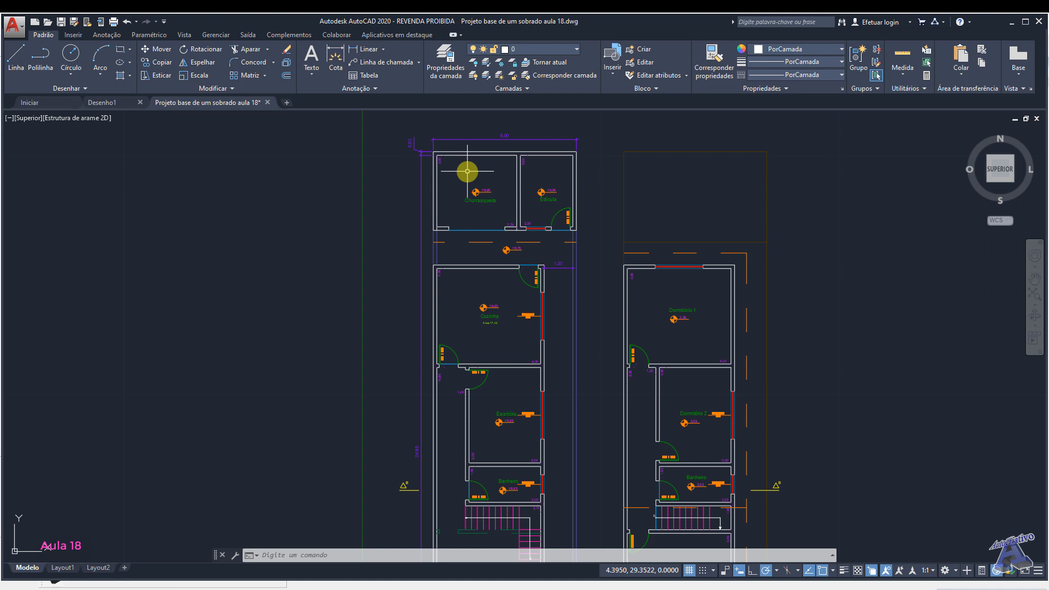
Close the drawing "Projeto base de um sobrado aula 18" without saving its changes and maximize the program window
{"action": "left_click", "coordinate": [267, 102]}
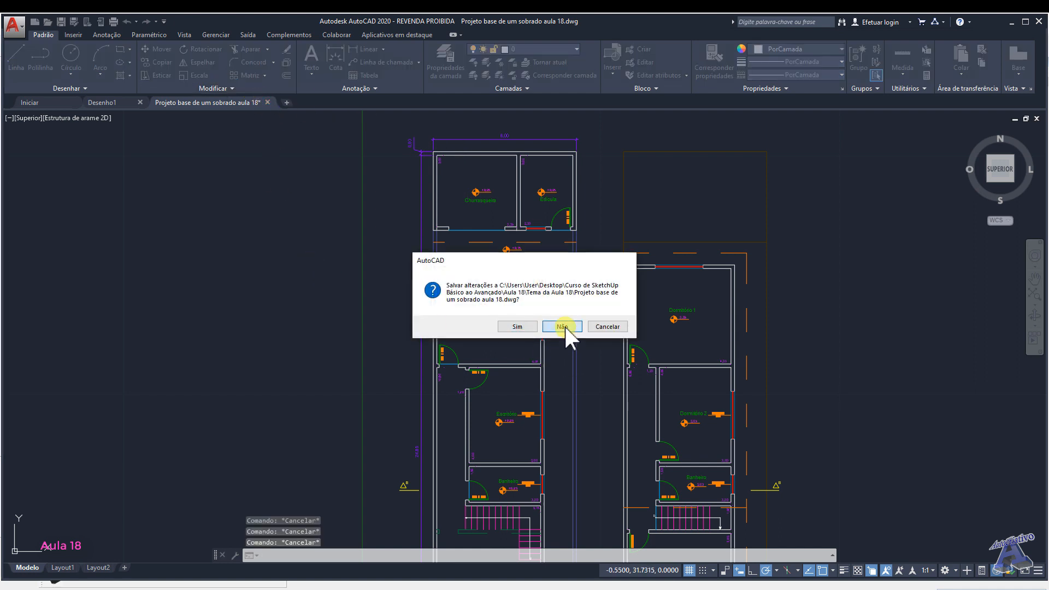
{"action": "left_click", "coordinate": [563, 327]}
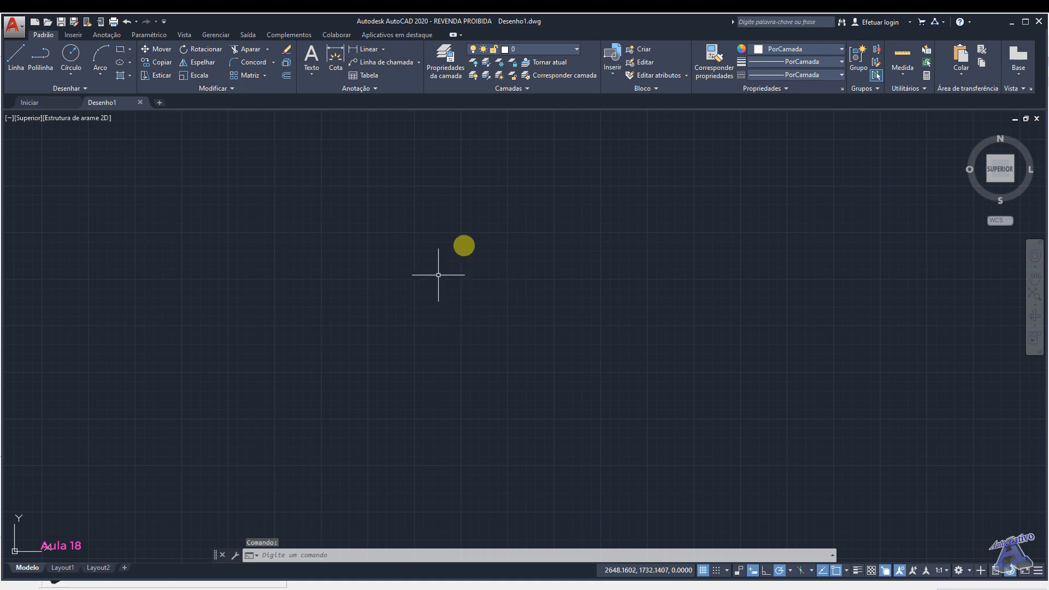
{"action": "left_click", "coordinate": [1026, 23]}
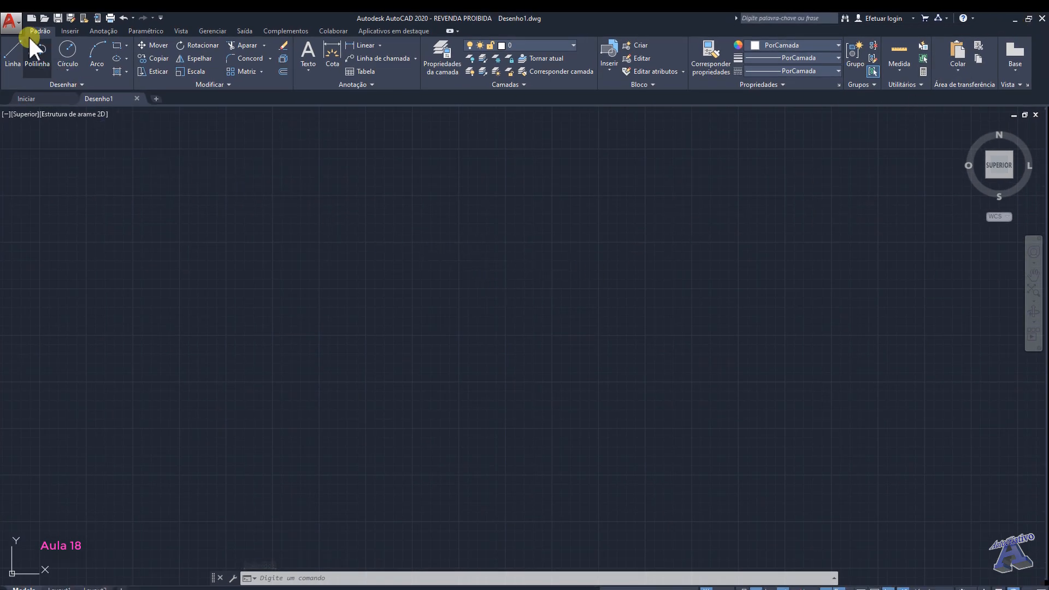
Start opening an existing drawing from the Aula 18 folder and set the file type to Desenho (*.dwg)
{"action": "left_click", "coordinate": [17, 15]}
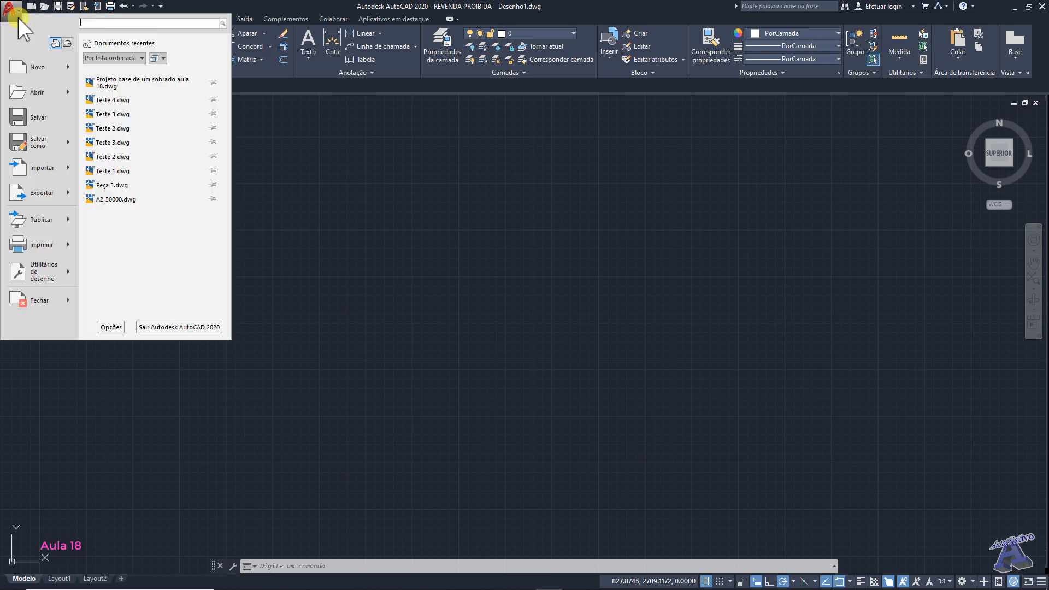
{"action": "mouse_move", "coordinate": [32, 91]}
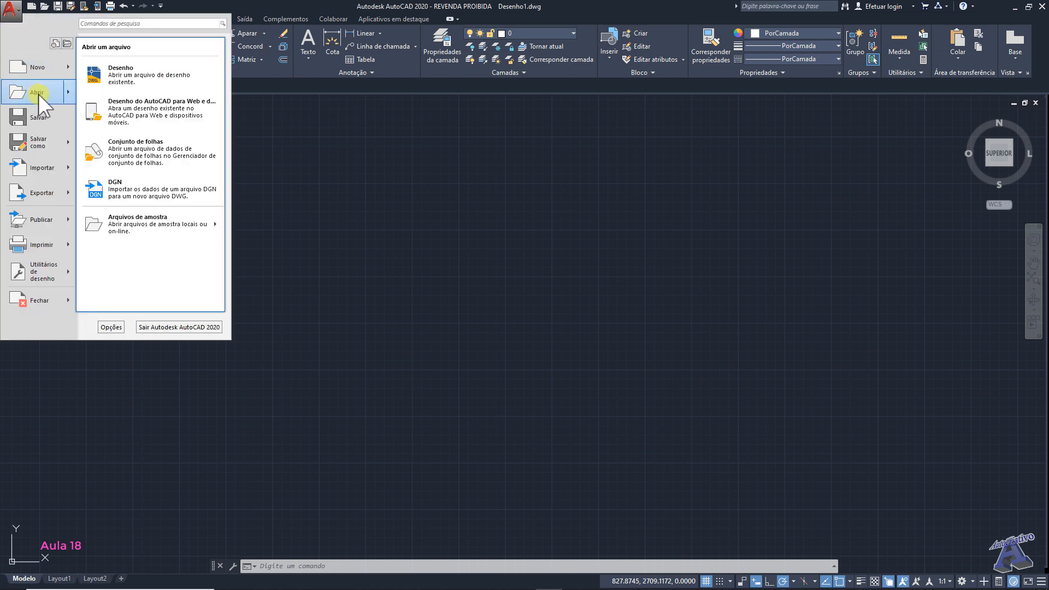
{"action": "left_click", "coordinate": [38, 96]}
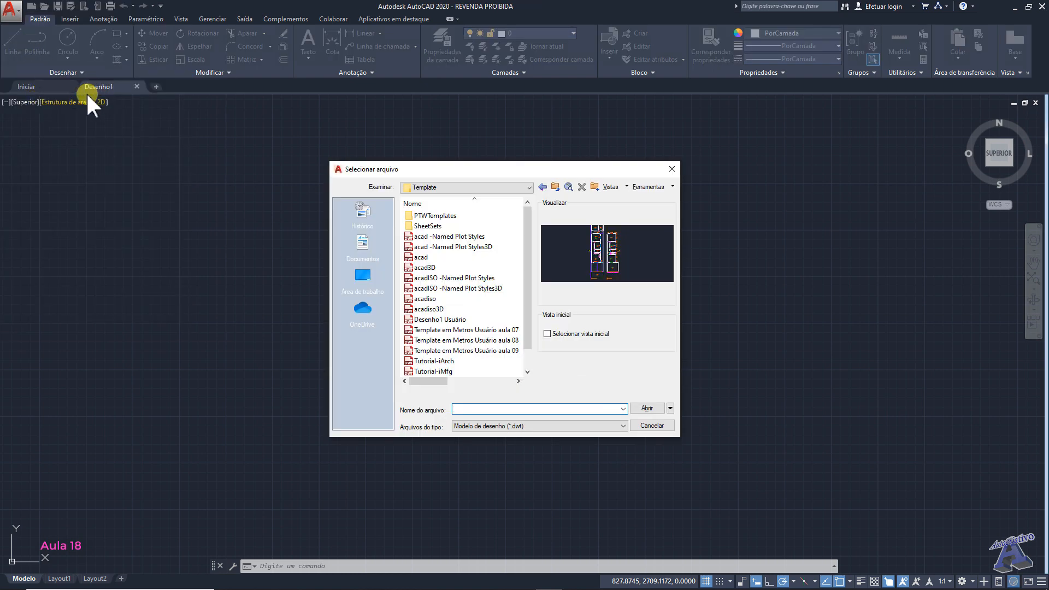
{"action": "left_click_drag", "start_coordinate": [503, 170], "coordinate": [521, 169]}
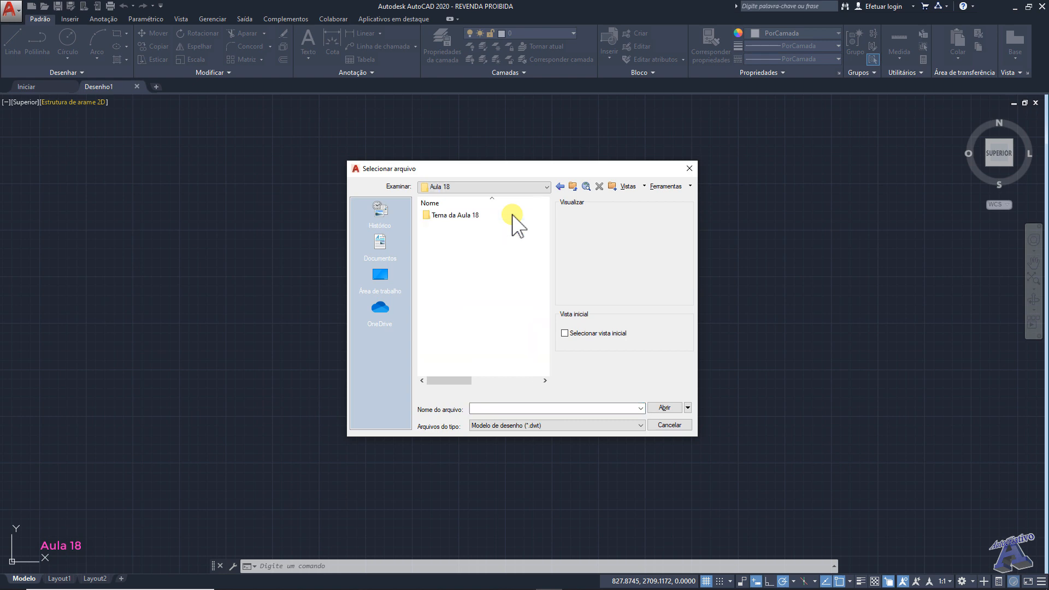
{"action": "left_click_drag", "start_coordinate": [520, 169], "coordinate": [532, 175]}
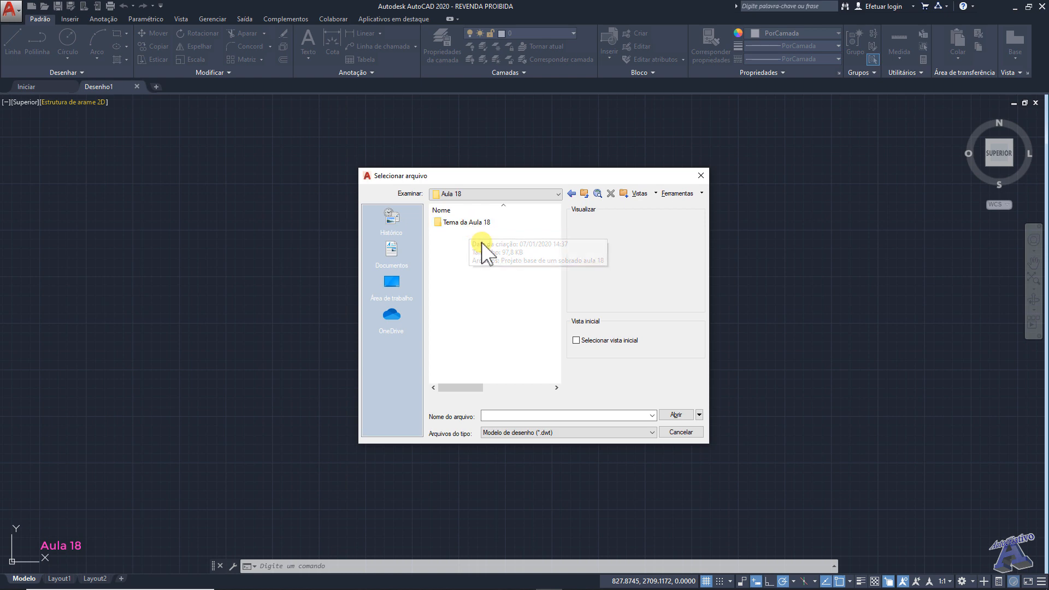
{"action": "left_click", "coordinate": [549, 433]}
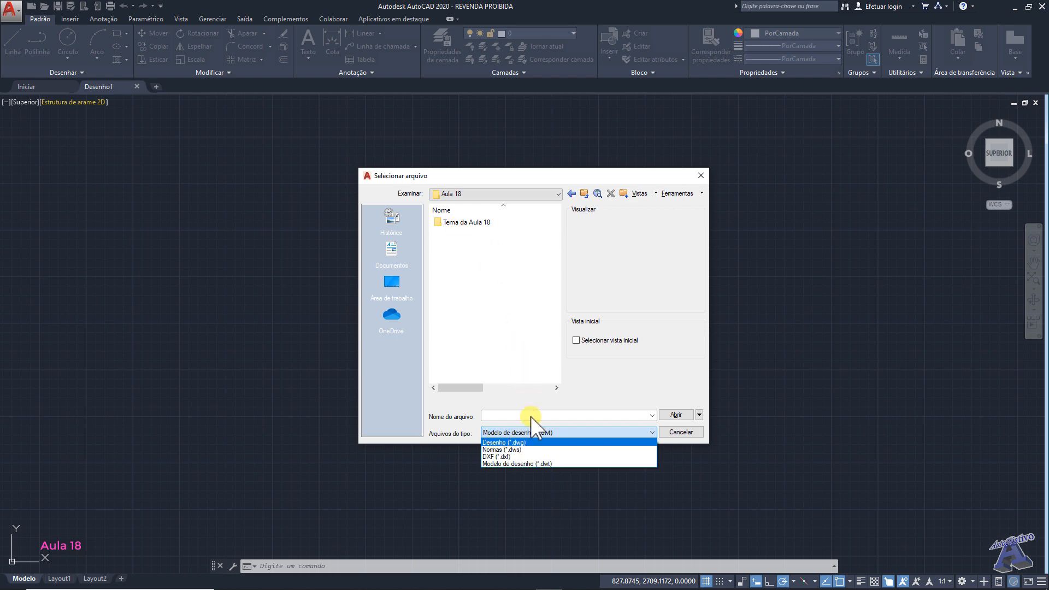
{"action": "left_click", "coordinate": [520, 442]}
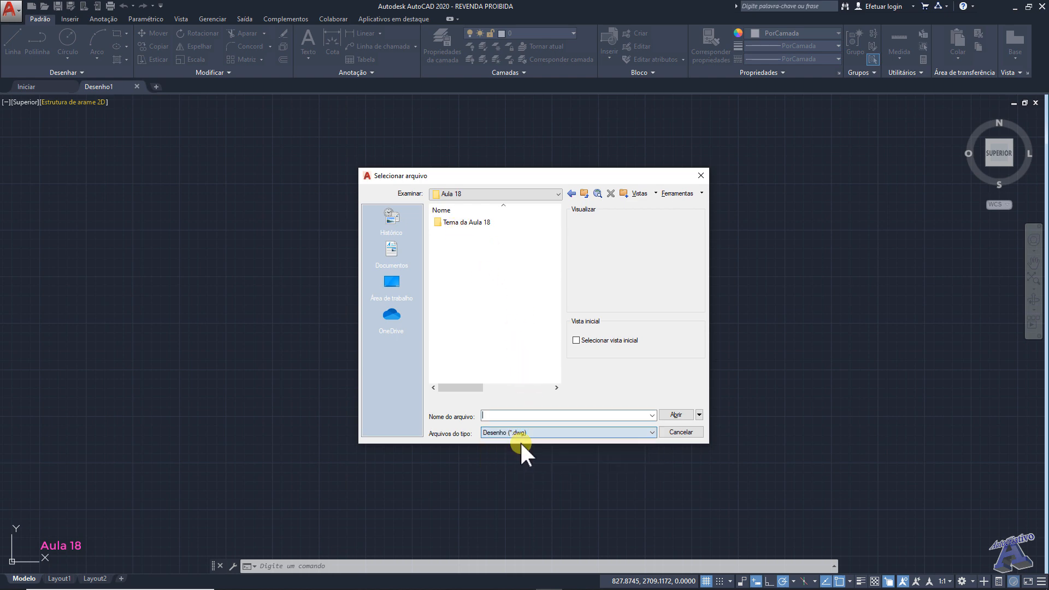
Open "Projeto base de um sobrado aula 18" from the "Tema da Aula 18" folder, accepting the student-version plot stamp
{"action": "double_click", "coordinate": [462, 224]}
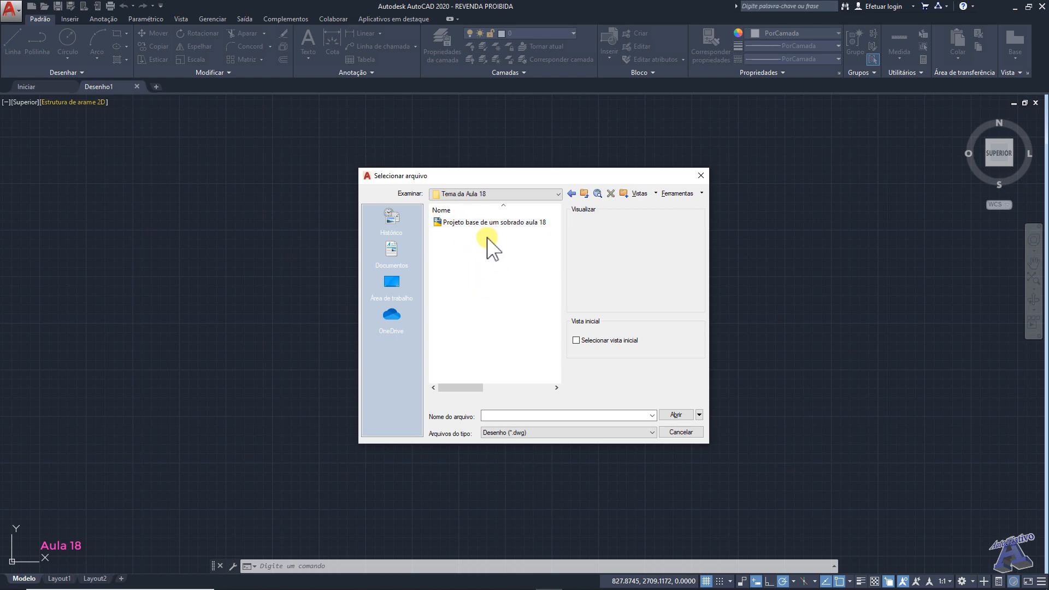
{"action": "left_click", "coordinate": [524, 224]}
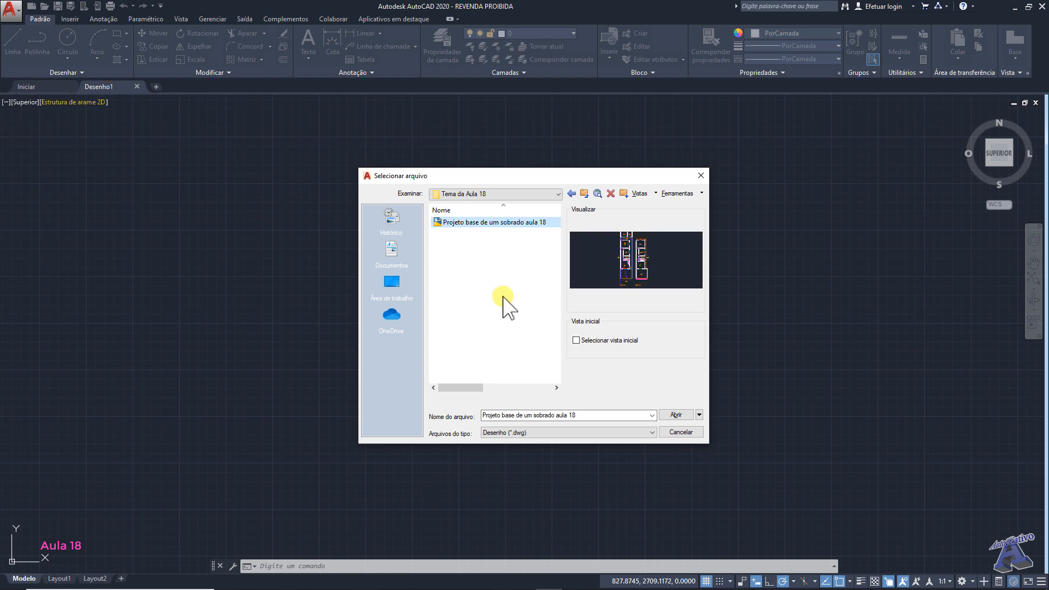
{"action": "left_click", "coordinate": [676, 416]}
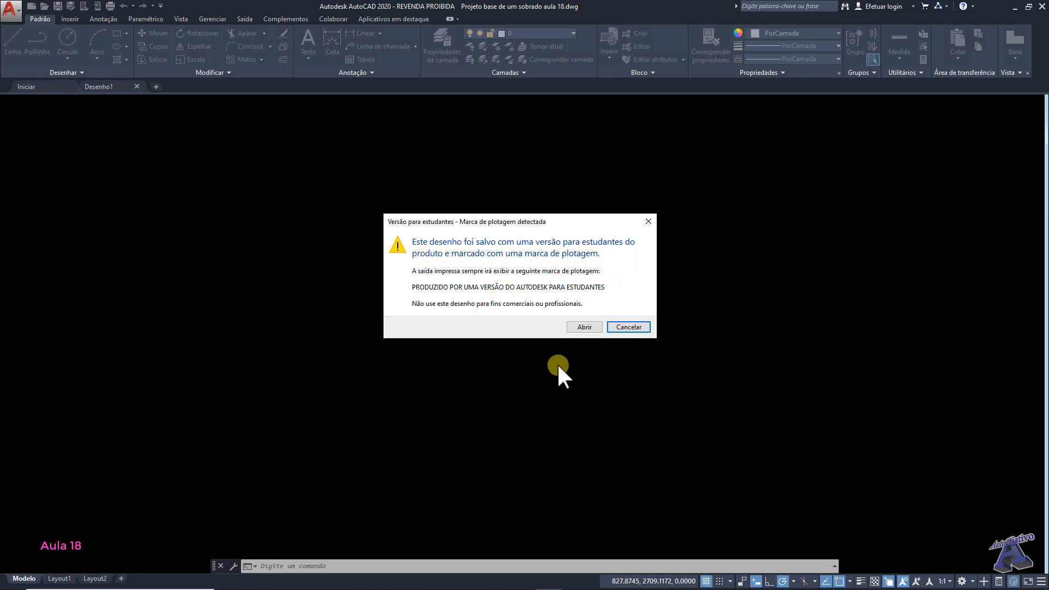
{"action": "left_click", "coordinate": [585, 327]}
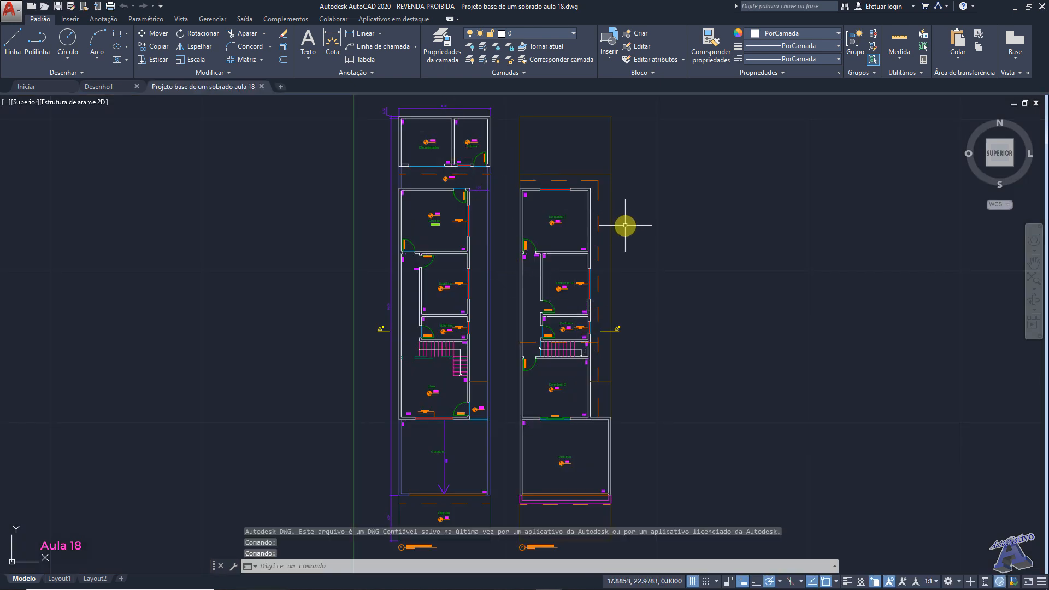
Examine both floor plans and the space immediately around them, and fit the whole drawing in view
{"action": "scroll", "coordinate": [627, 229], "scroll_direction": "down", "scroll_amount": 3}
{"action": "middle_click_drag", "start_coordinate": [675, 227], "coordinate": [637, 288]}
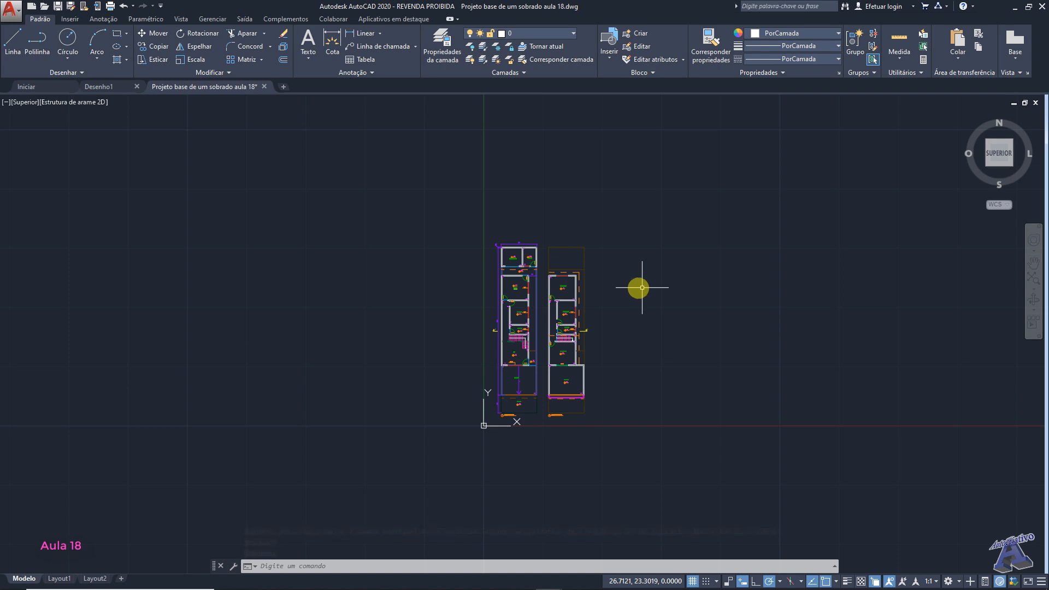
{"action": "scroll", "coordinate": [544, 328], "scroll_direction": "up", "scroll_amount": 5}
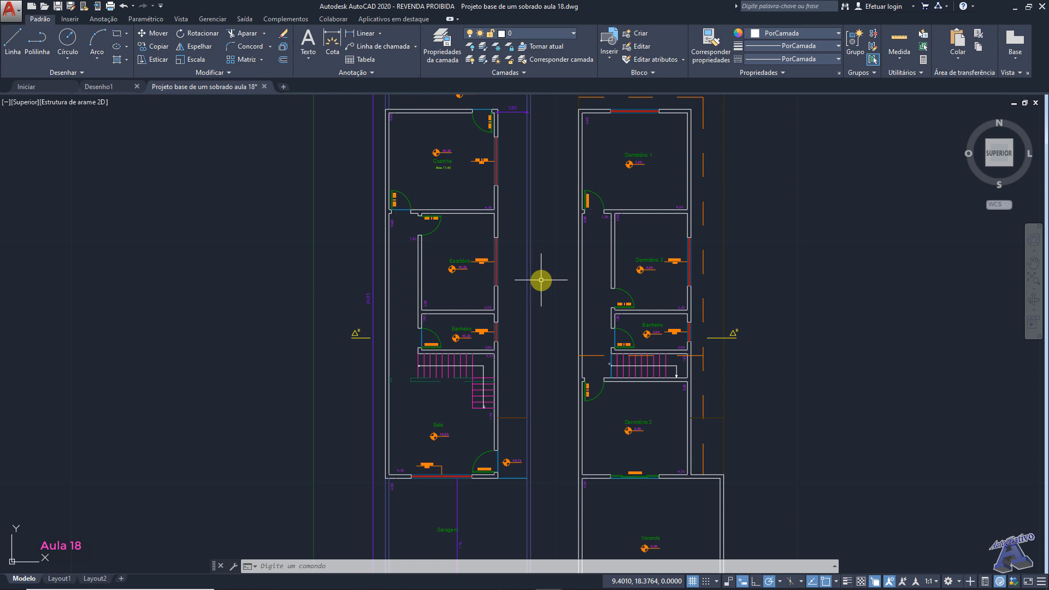
{"action": "scroll", "coordinate": [541, 281], "scroll_direction": "down", "scroll_amount": 4}
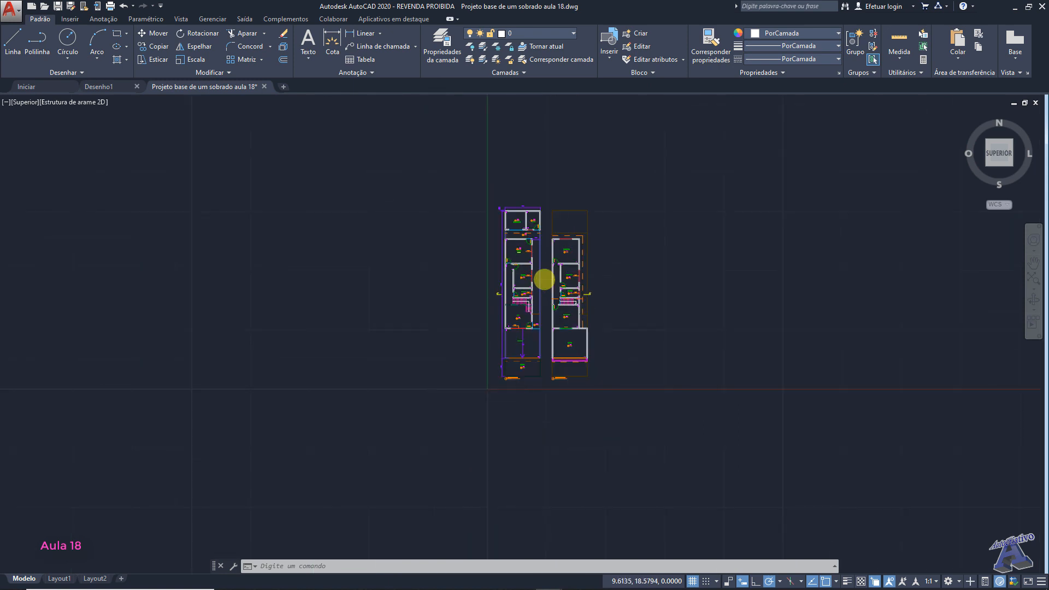
{"action": "scroll", "coordinate": [640, 288], "scroll_direction": "down", "scroll_amount": 2}
{"action": "mouse_move", "coordinate": [640, 288]}
{"action": "middle_mouse_down"}
{"action": "mouse_move", "coordinate": [607, 289]}
{"action": "mouse_move", "coordinate": [543, 335]}
{"action": "middle_mouse_up"}
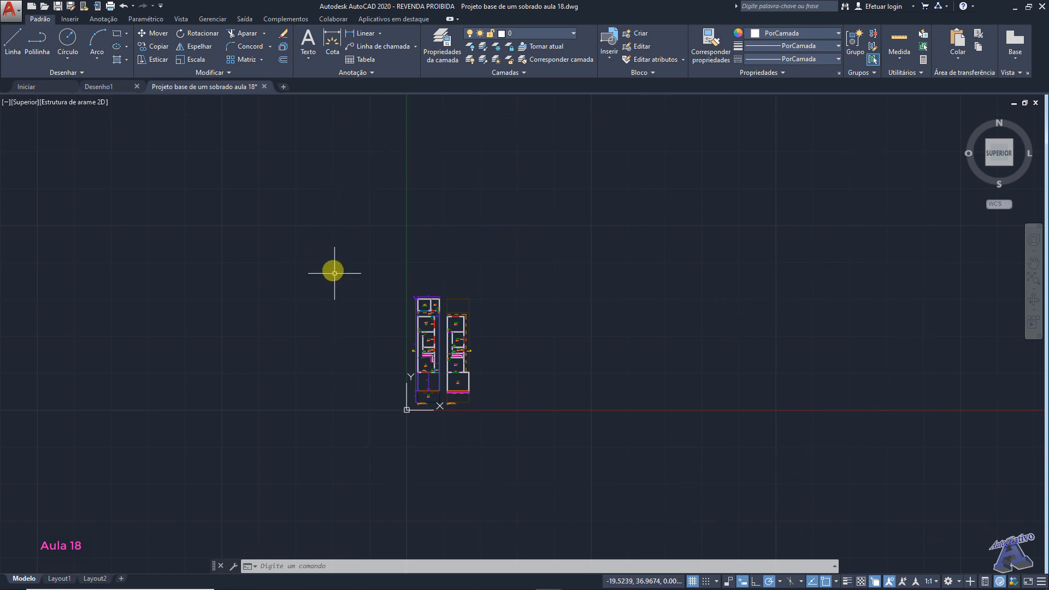
{"action": "middle_click", "coordinate": [530, 300]}
{"action": "middle_click", "coordinate": [529, 300]}
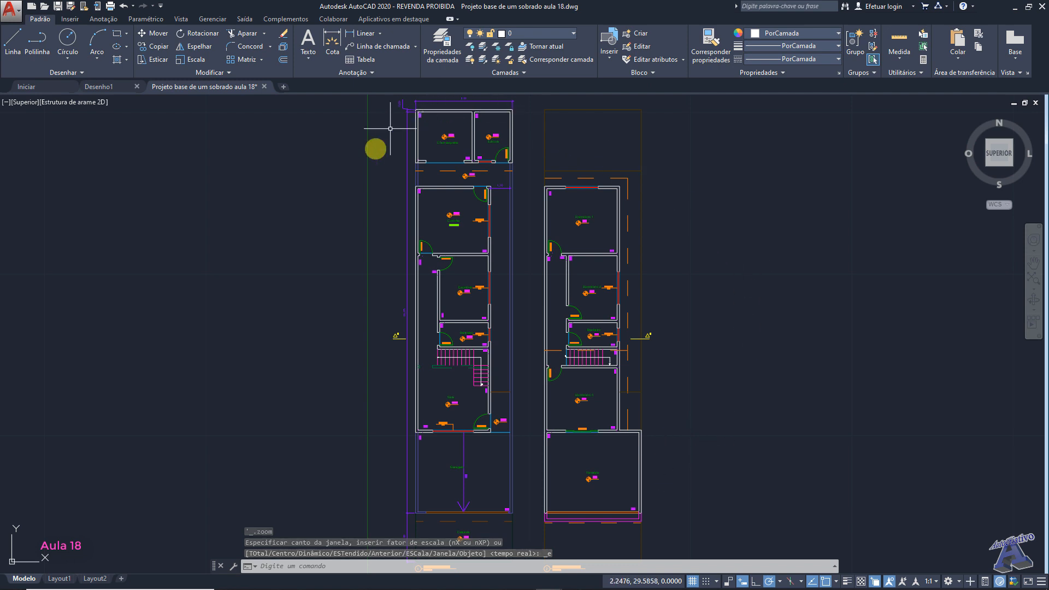
Check the model space far away from the plans for stray objects, using zoom extents to return to the drawing
{"action": "scroll", "coordinate": [686, 335], "scroll_direction": "down", "scroll_amount": 8}
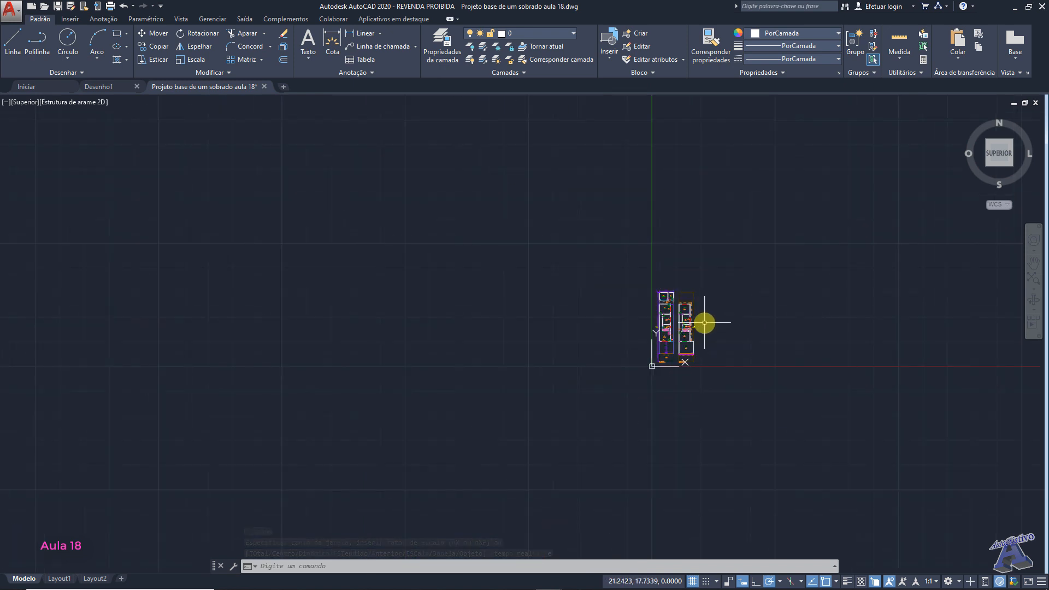
{"action": "middle_click_drag", "start_coordinate": [771, 306], "coordinate": [347, 319]}
{"action": "middle_click", "coordinate": [421, 289]}
{"action": "middle_click", "coordinate": [421, 290]}
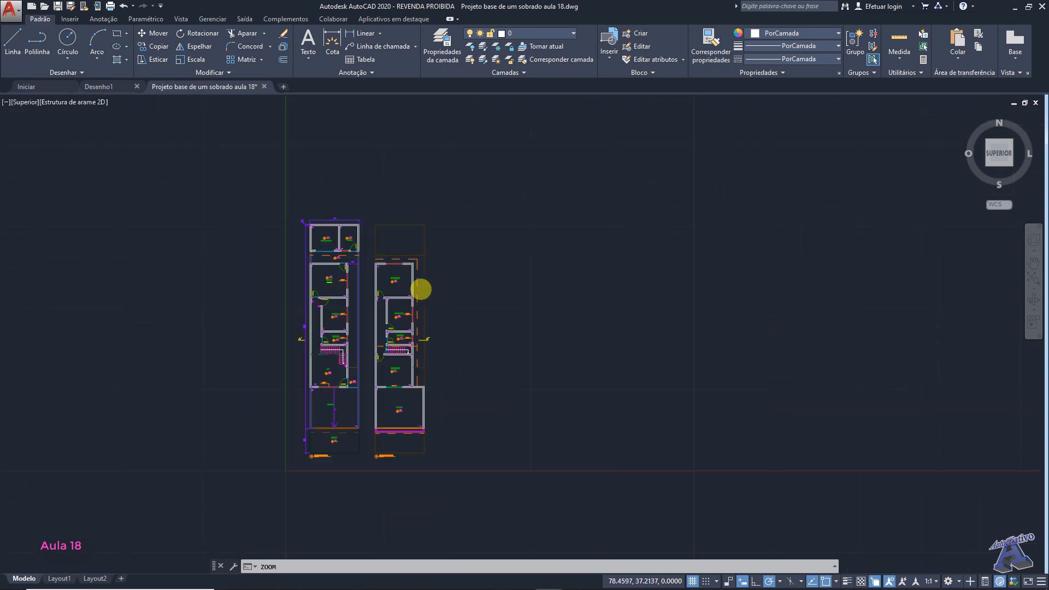
{"action": "scroll", "coordinate": [372, 264], "scroll_direction": "down", "scroll_amount": 9}
{"action": "mouse_move", "coordinate": [589, 239]}
{"action": "middle_mouse_down"}
{"action": "mouse_move", "coordinate": [389, 405]}
{"action": "mouse_move", "coordinate": [221, 505]}
{"action": "mouse_move", "coordinate": [220, 486]}
{"action": "middle_mouse_up"}
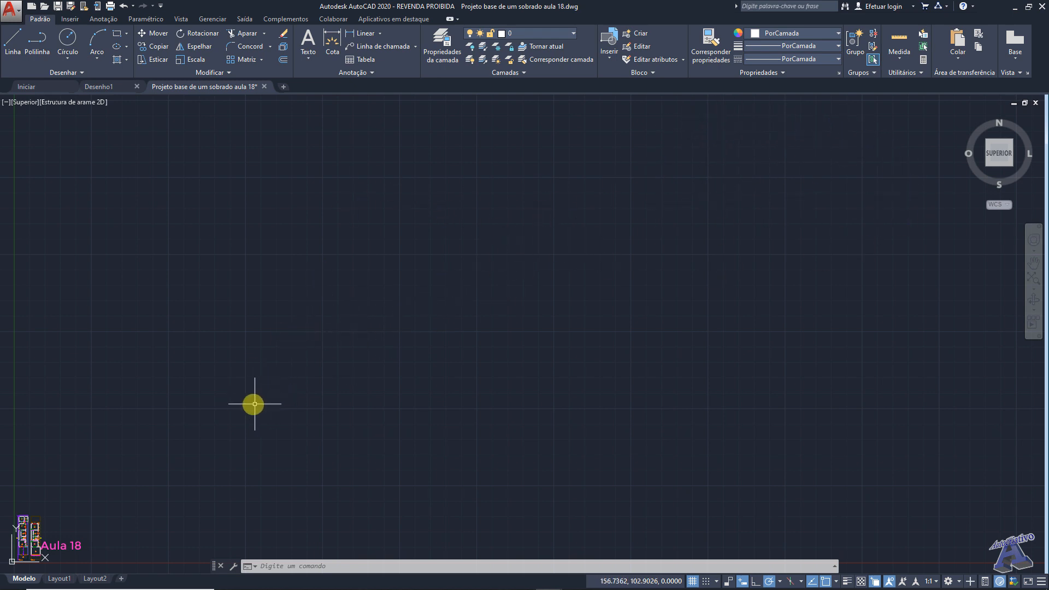
{"action": "middle_click_drag", "start_coordinate": [241, 412], "coordinate": [616, 340]}
{"action": "middle_click", "coordinate": [579, 306]}
{"action": "middle_click", "coordinate": [580, 306]}
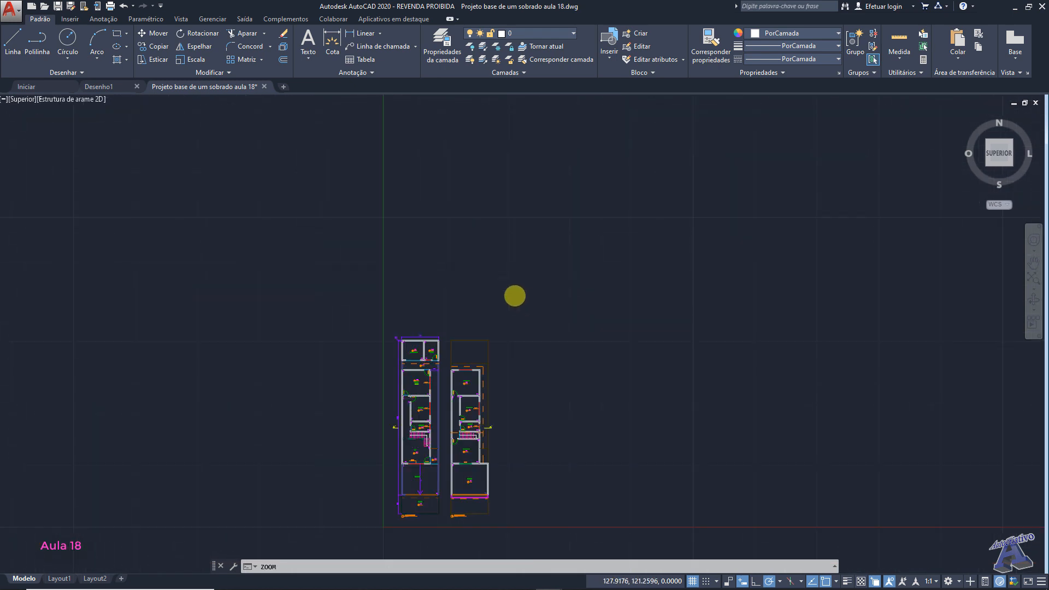
{"action": "scroll", "coordinate": [536, 260], "scroll_direction": "down", "scroll_amount": 3}
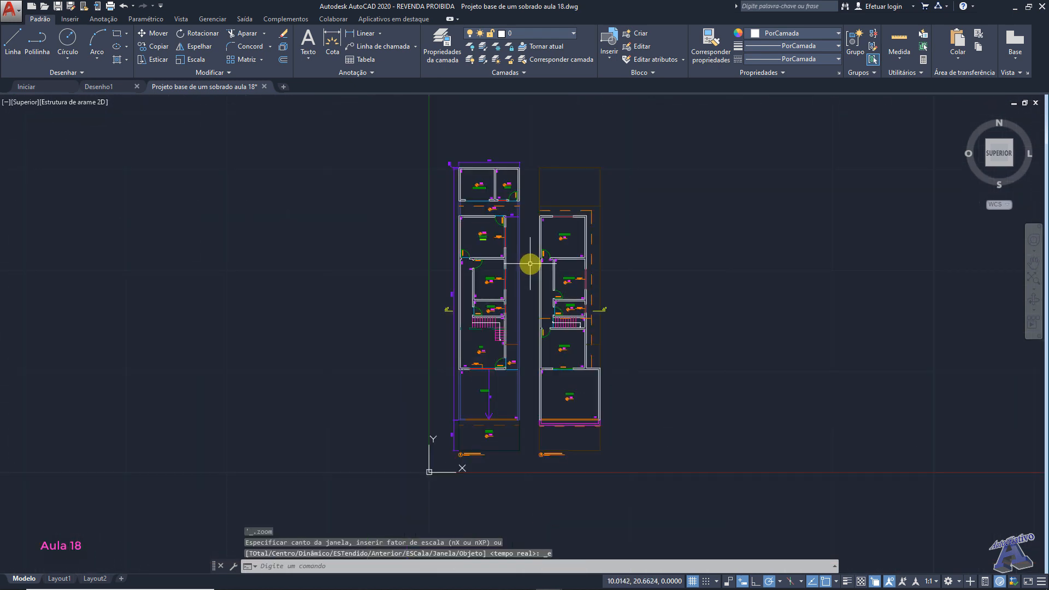
Examine where the plans sit relative to the coordinate origin, near the Calçada and Garagem of the ground floor
{"action": "scroll", "coordinate": [520, 304], "scroll_direction": "up", "scroll_amount": 2}
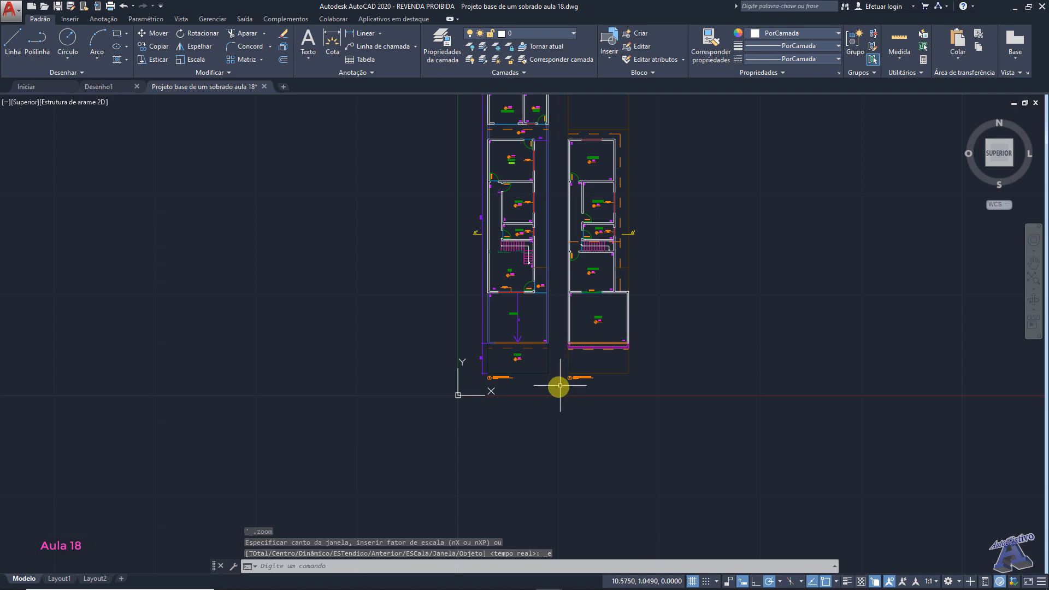
{"action": "scroll", "coordinate": [517, 394], "scroll_direction": "up", "scroll_amount": 2}
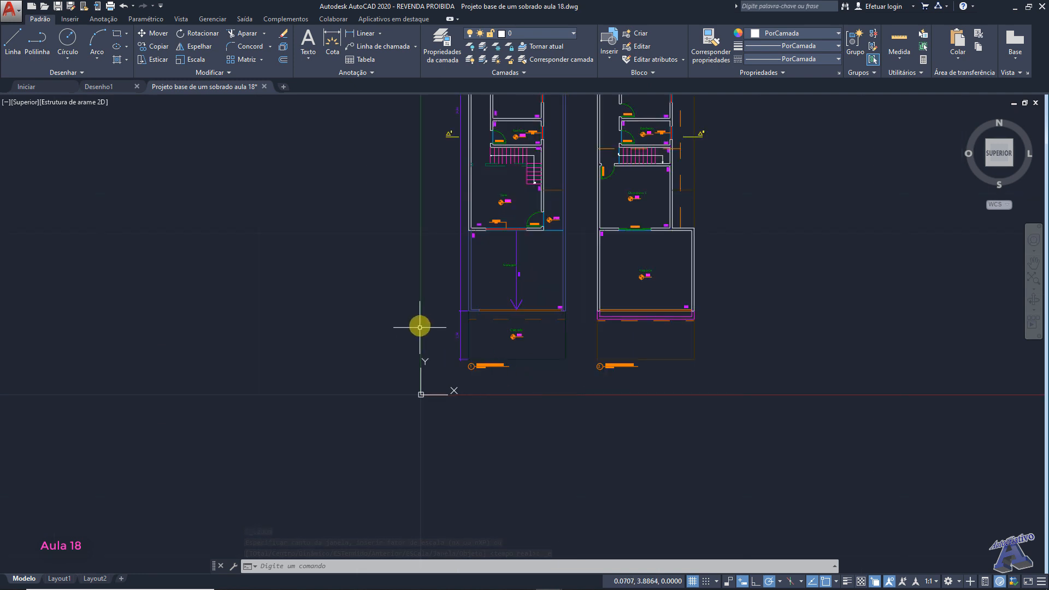
{"action": "scroll", "coordinate": [454, 370], "scroll_direction": "up", "scroll_amount": 4}
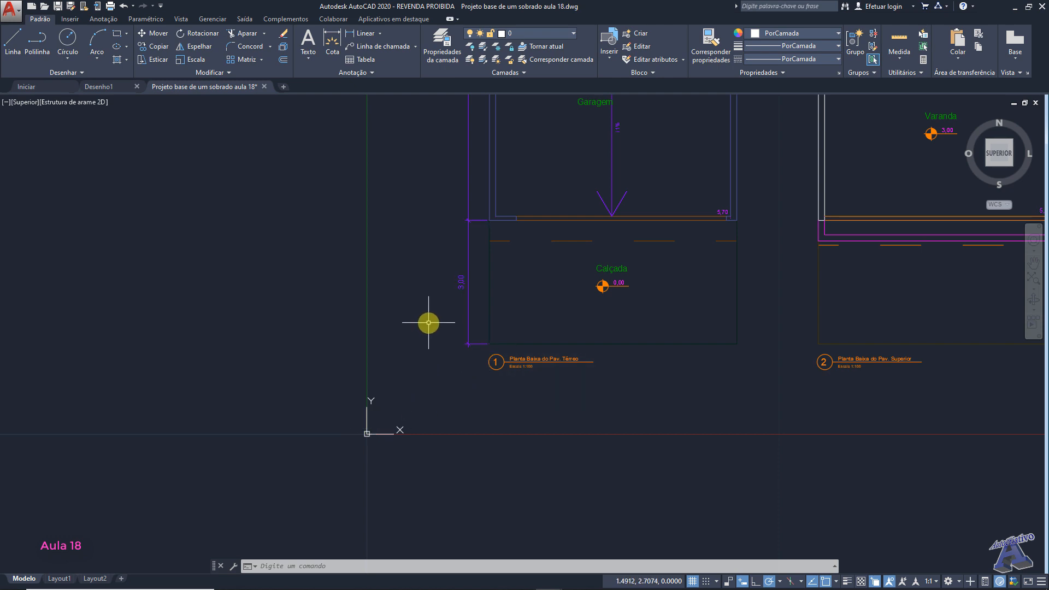
{"action": "scroll", "coordinate": [428, 326], "scroll_direction": "down", "scroll_amount": 5}
{"action": "mouse_move", "coordinate": [555, 232]}
{"action": "middle_mouse_down"}
{"action": "mouse_move", "coordinate": [548, 275]}
{"action": "mouse_move", "coordinate": [562, 282]}
{"action": "middle_mouse_up"}
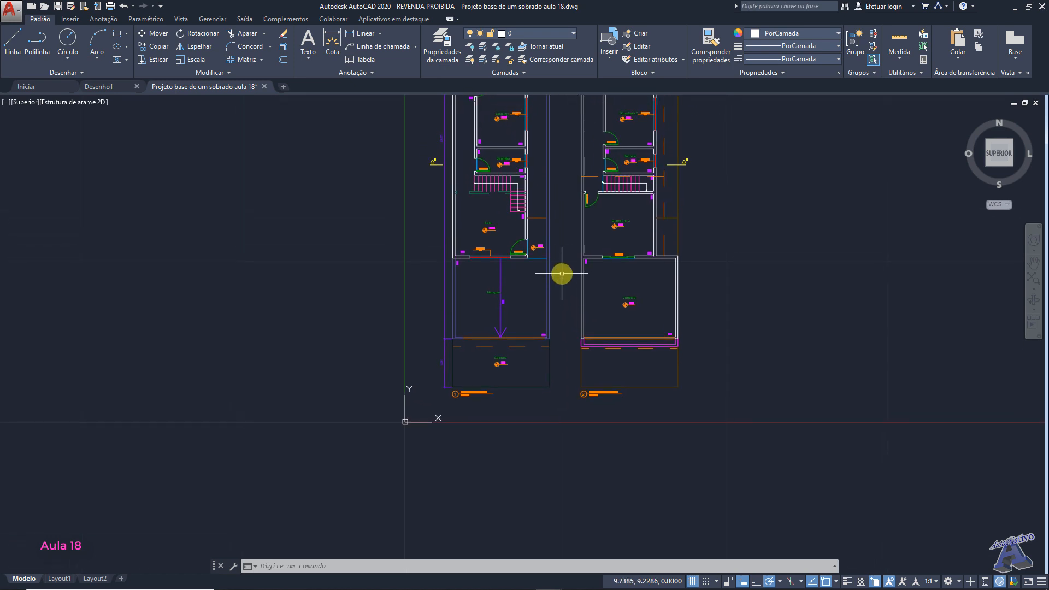
Review the drawing units, including length type, precision and insertion scale, and leave the settings without changing them
{"action": "left_click", "coordinate": [17, 18]}
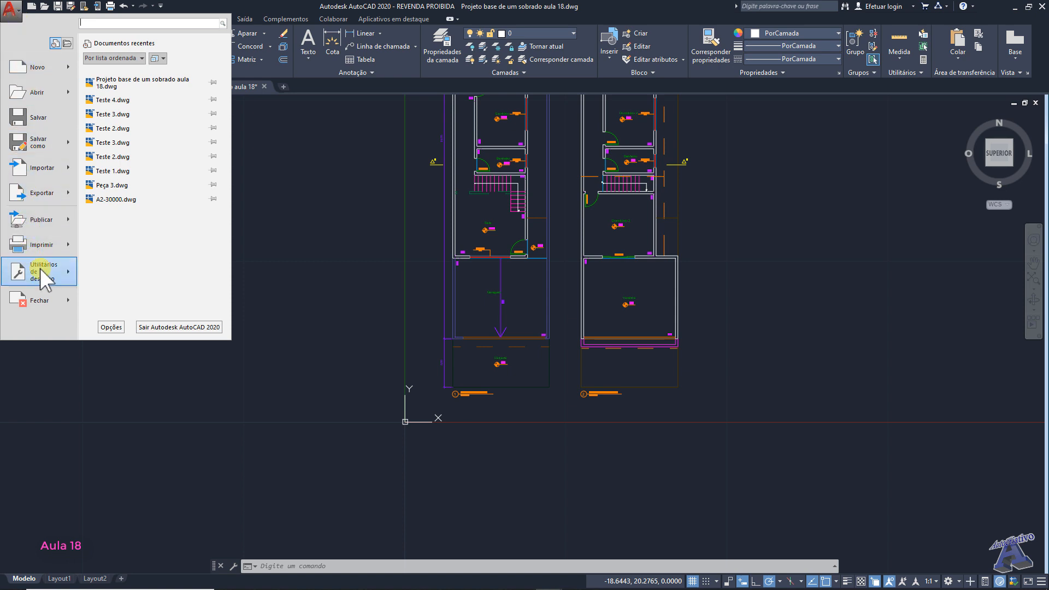
{"action": "mouse_move", "coordinate": [40, 271]}
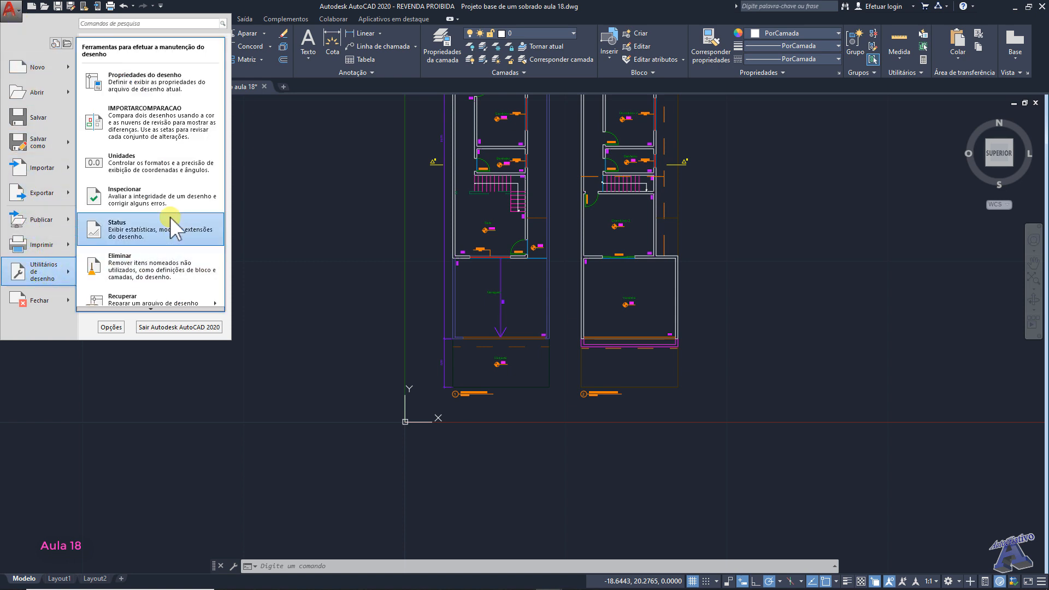
{"action": "left_click", "coordinate": [140, 166]}
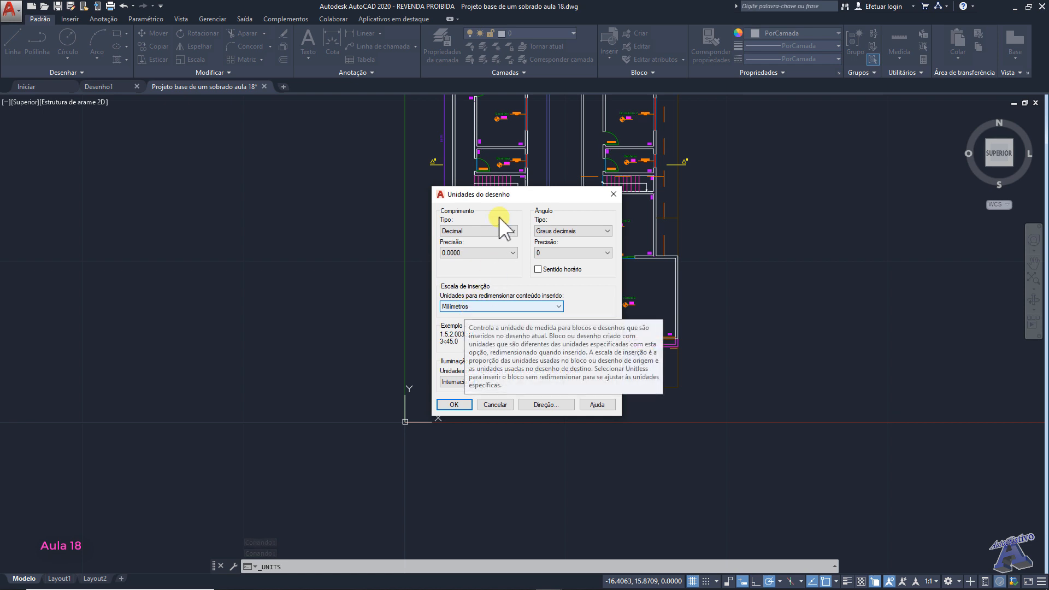
{"action": "left_click_drag", "start_coordinate": [516, 196], "coordinate": [556, 185]}
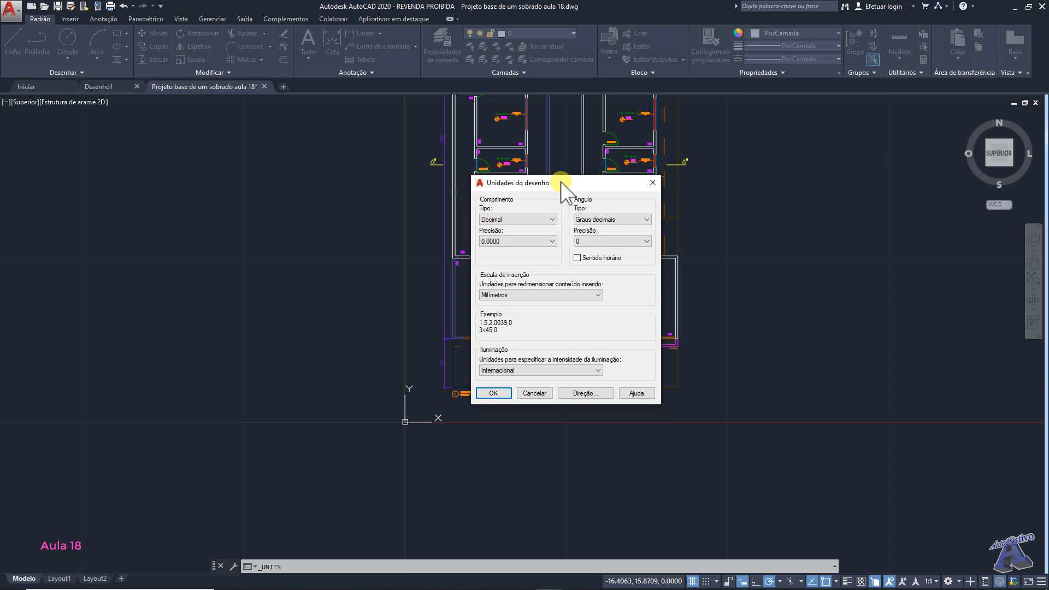
{"action": "left_click", "coordinate": [545, 394]}
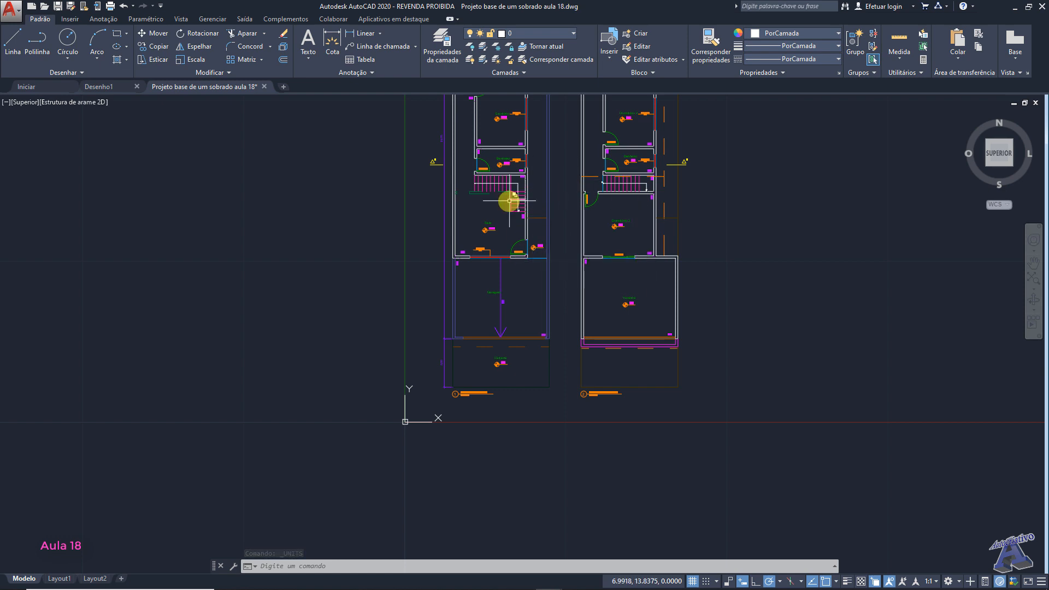
Examine the dimensions and floor levels of the ground-floor Banheiro and Escritório to see which unit the plan was drawn in
{"action": "scroll", "coordinate": [500, 166], "scroll_direction": "up", "scroll_amount": 9}
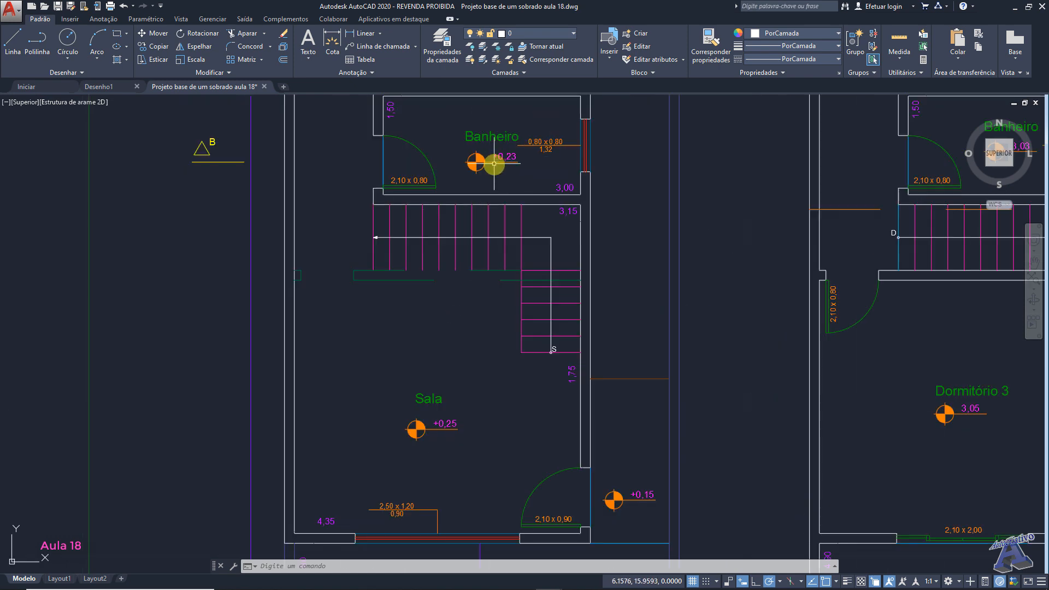
{"action": "middle_click_drag", "start_coordinate": [499, 171], "coordinate": [548, 313]}
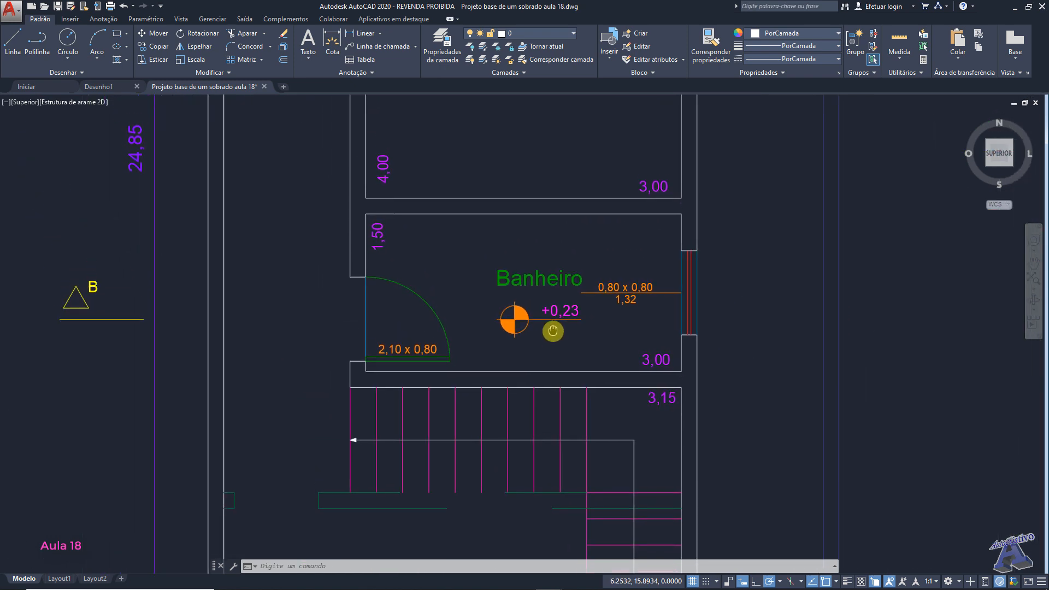
{"action": "middle_click_drag", "start_coordinate": [512, 178], "coordinate": [511, 276]}
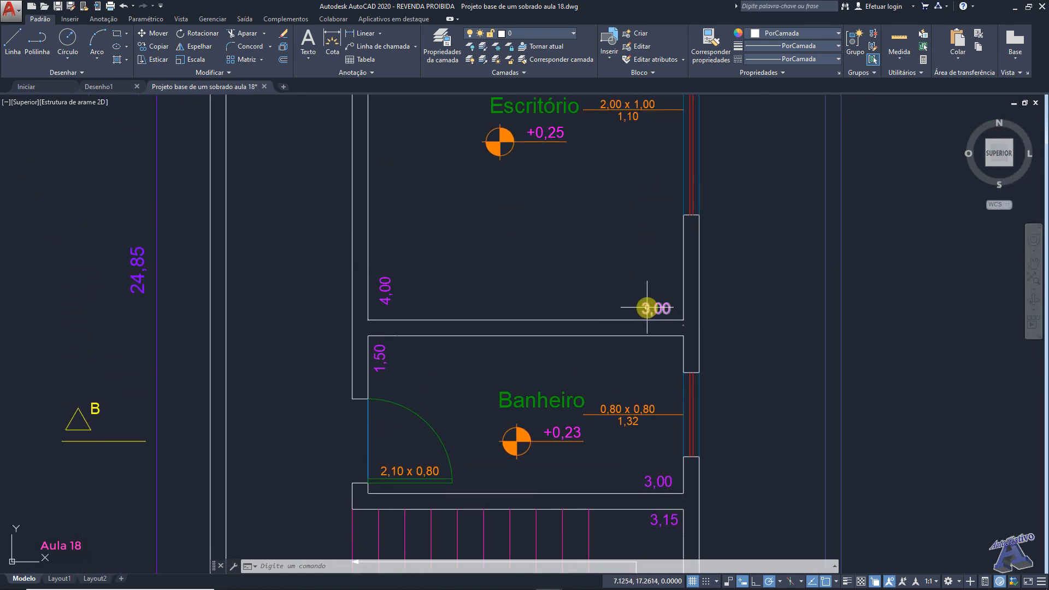
{"action": "scroll", "coordinate": [569, 260], "scroll_direction": "down", "scroll_amount": 3}
{"action": "mouse_move", "coordinate": [567, 260]}
{"action": "middle_mouse_down"}
{"action": "mouse_move", "coordinate": [593, 330]}
{"action": "mouse_move", "coordinate": [563, 274]}
{"action": "middle_mouse_up"}
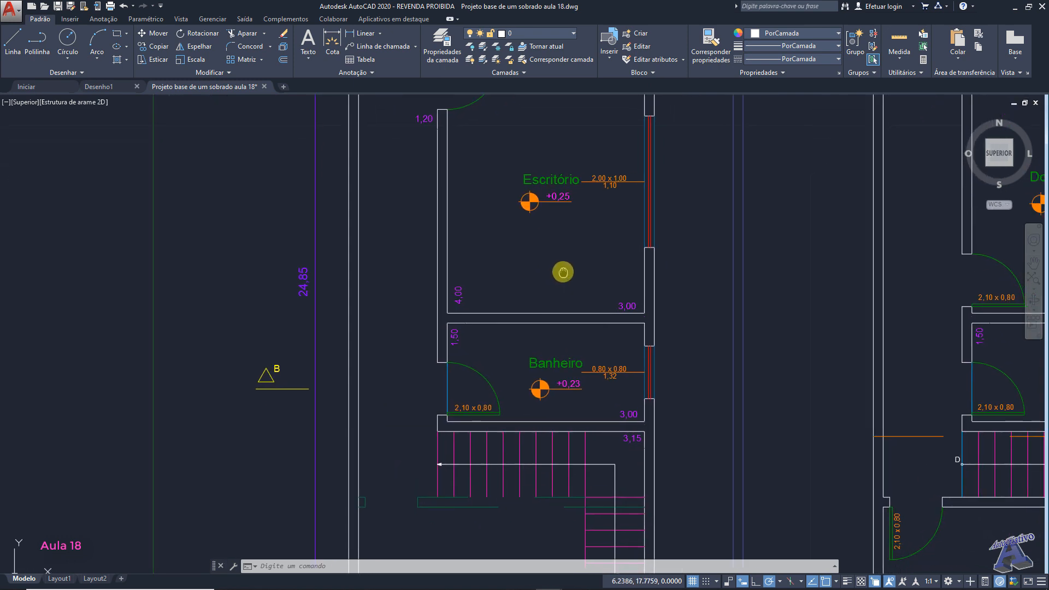
{"action": "scroll", "coordinate": [638, 302], "scroll_direction": "up", "scroll_amount": 2}
{"action": "scroll", "coordinate": [546, 284], "scroll_direction": "down", "scroll_amount": 1}
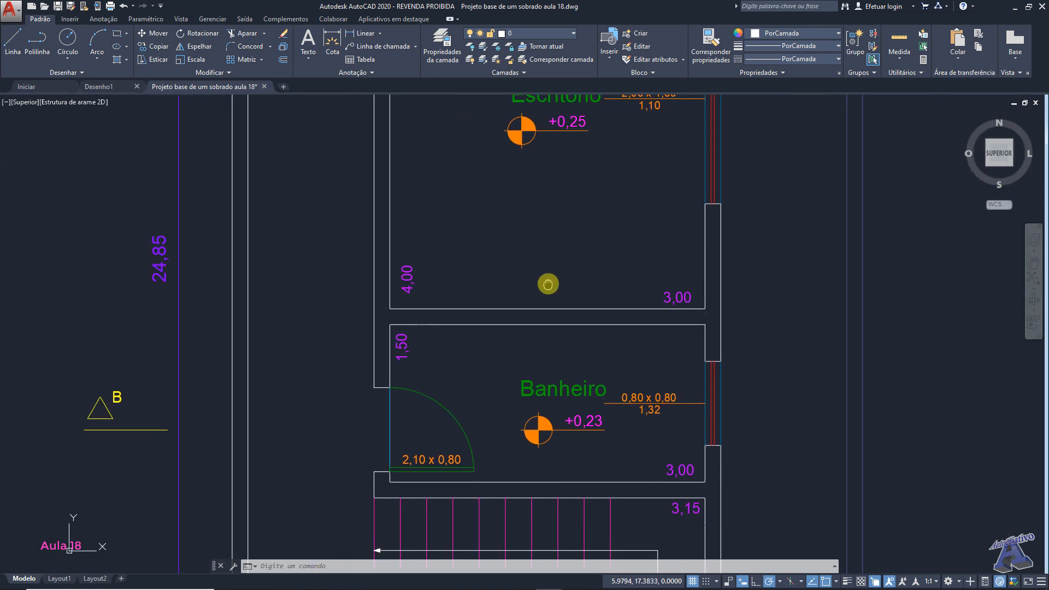
Measure the inner width of the ground-floor Escritório along the wall it shares with the Banheiro
{"action": "scroll", "coordinate": [467, 288], "scroll_direction": "down", "scroll_amount": 2}
{"action": "middle_click_drag", "start_coordinate": [498, 269], "coordinate": [511, 289]}
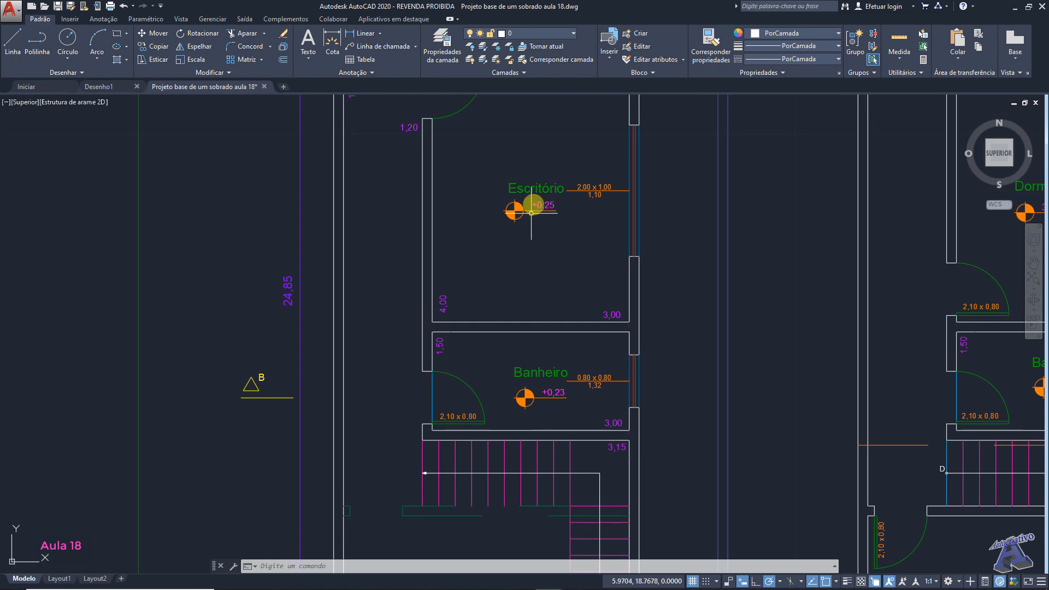
{"action": "scroll", "coordinate": [449, 319], "scroll_direction": "up", "scroll_amount": 4}
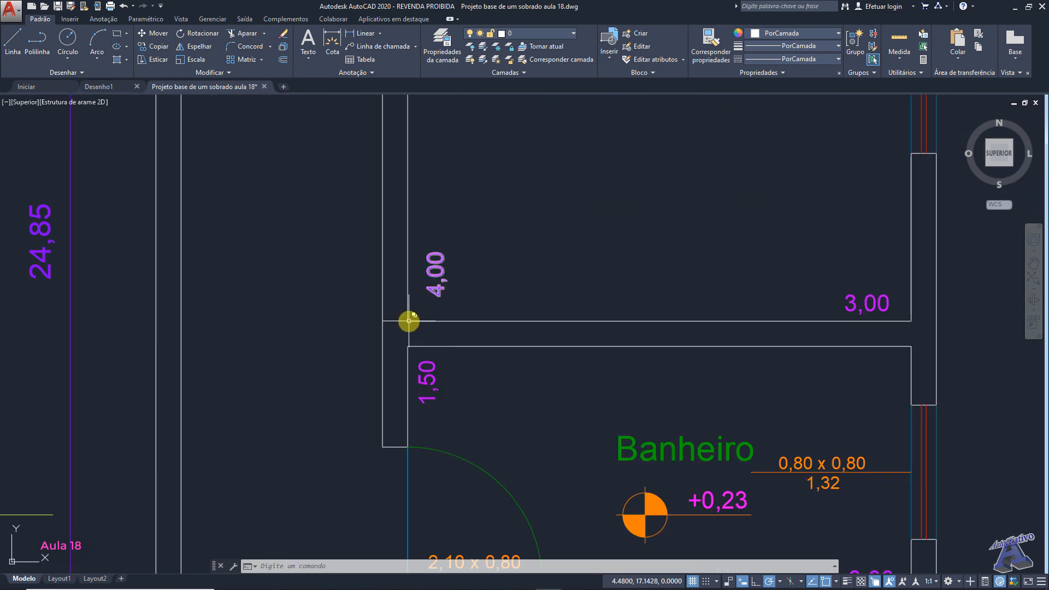
{"action": "middle_click_drag", "start_coordinate": [762, 317], "coordinate": [565, 333]}
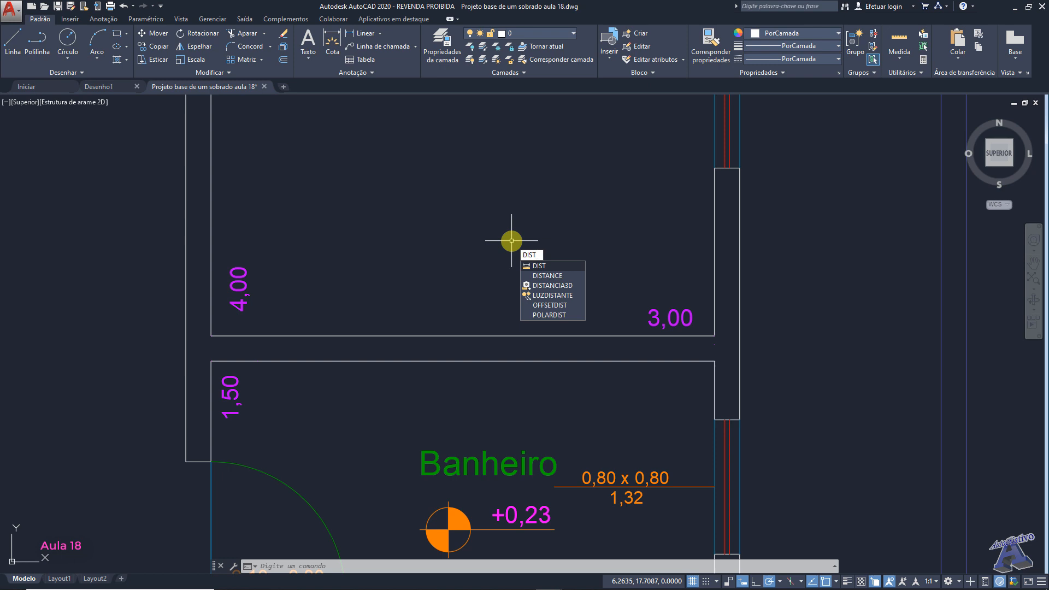
{"action": "key", "text": "Return"}
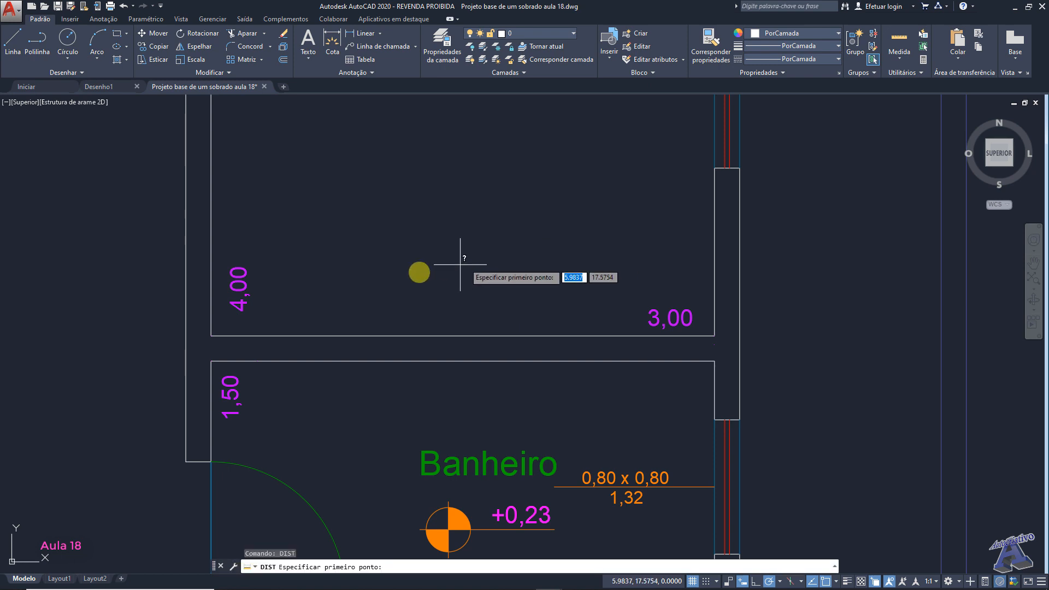
{"action": "left_click", "coordinate": [211, 335]}
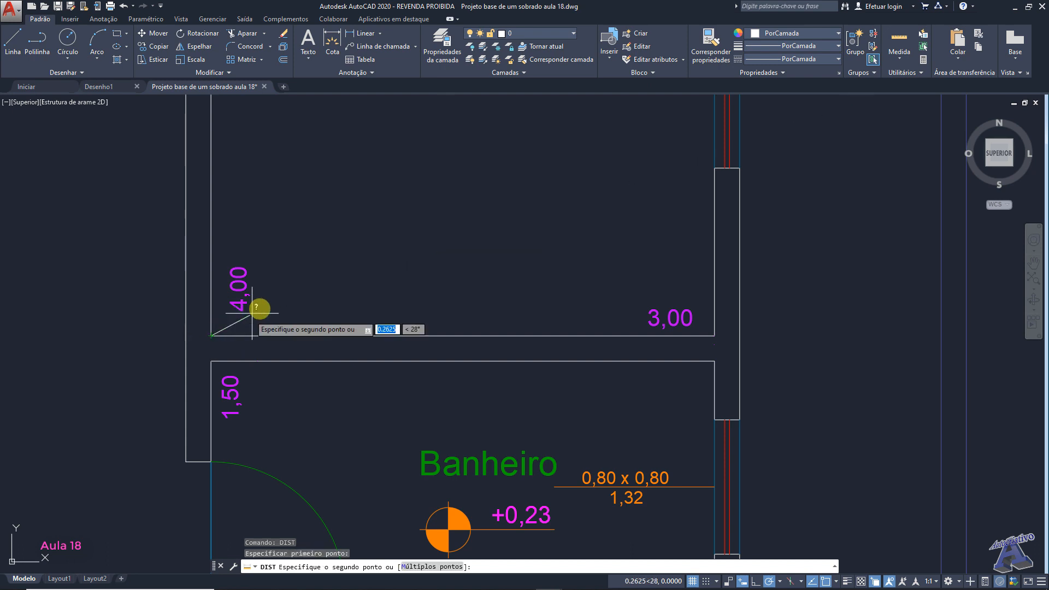
{"action": "left_click", "coordinate": [713, 336]}
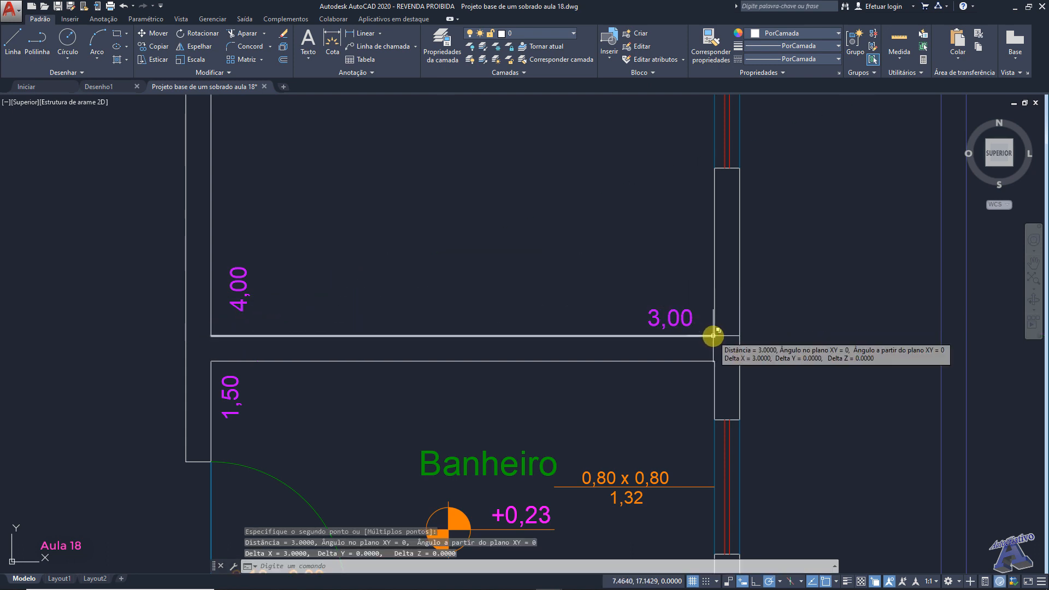
Read the distance result in the command history, then measure the same Escritório wall again between its inner corners
{"action": "key", "text": "F2"}
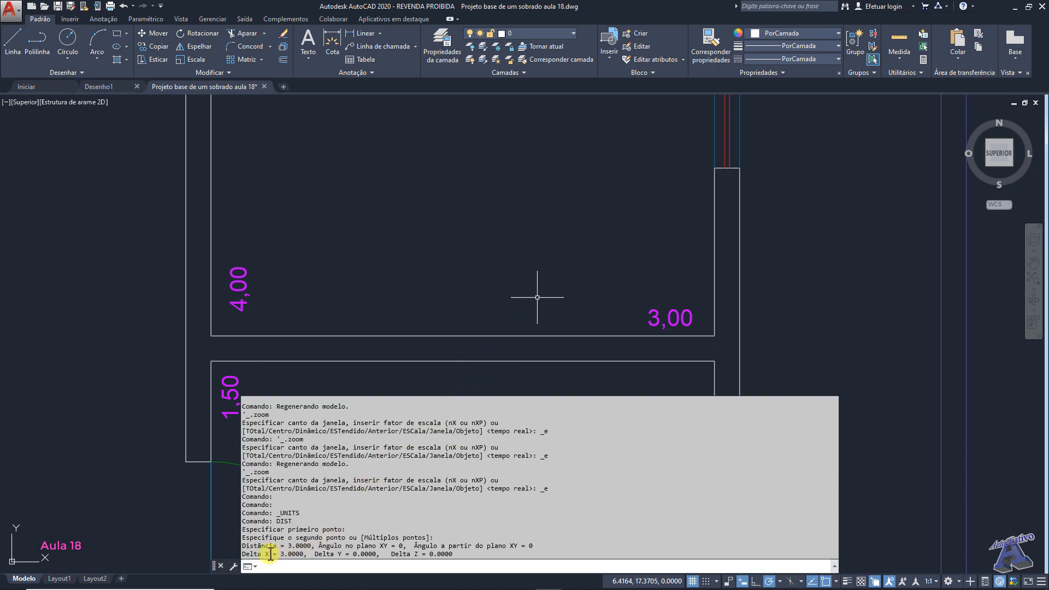
{"action": "left_click_drag", "start_coordinate": [243, 546], "coordinate": [296, 544]}
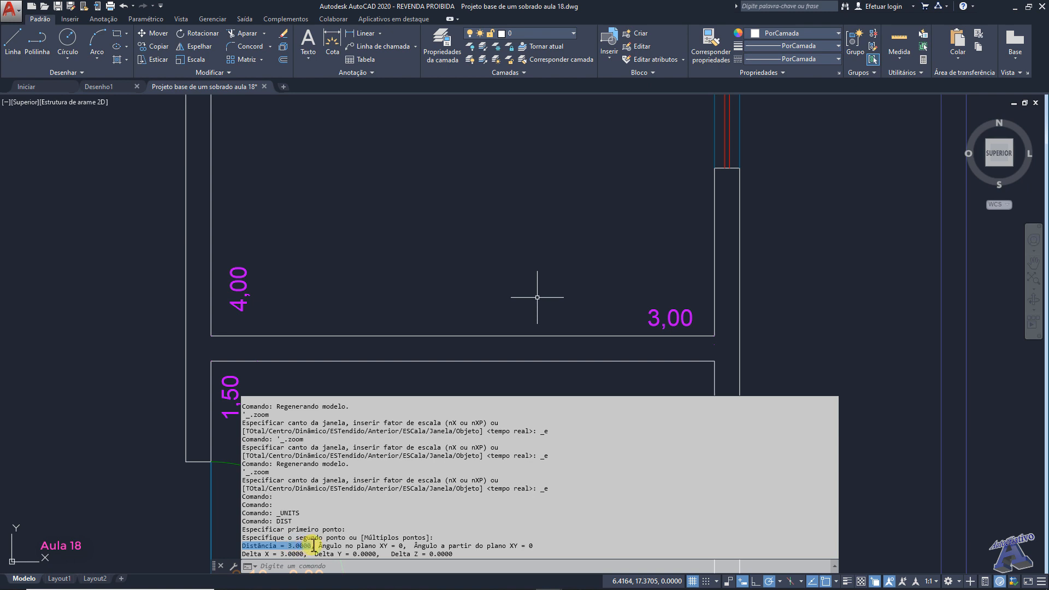
{"action": "left_click", "coordinate": [476, 307]}
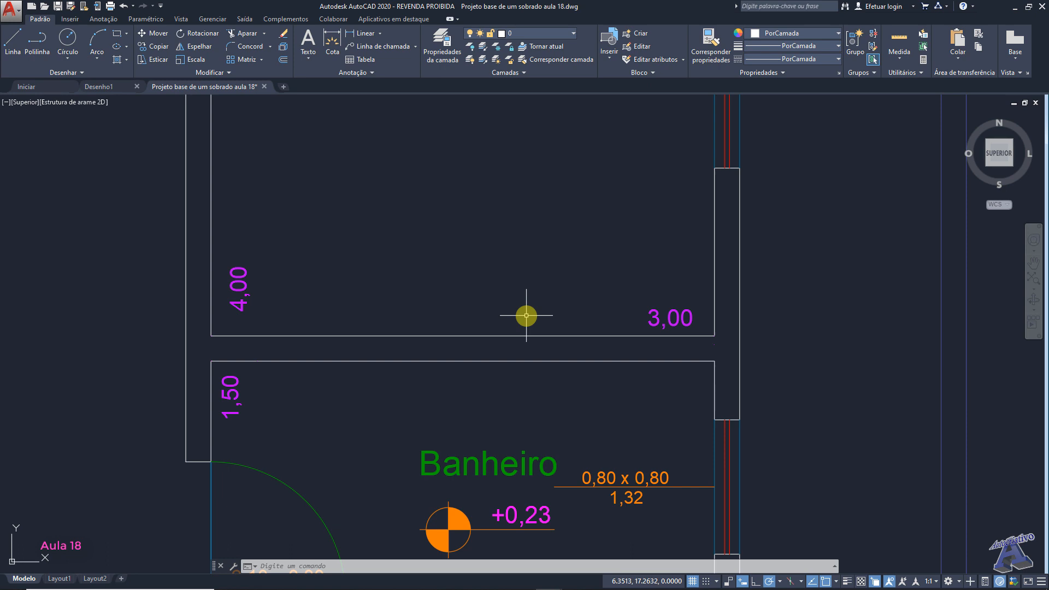
{"action": "key", "text": "Return"}
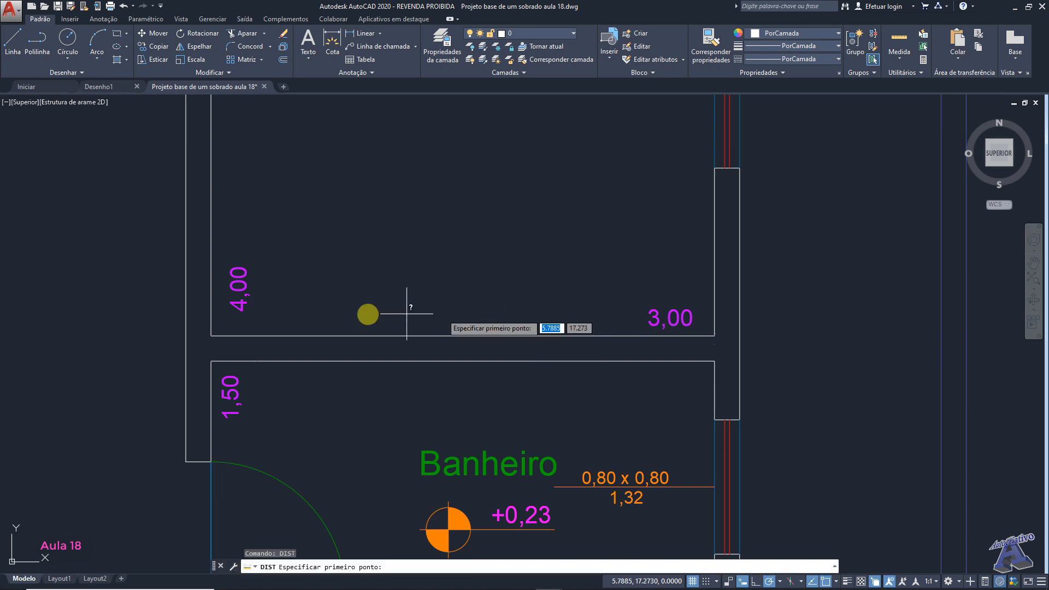
{"action": "left_click", "coordinate": [211, 335]}
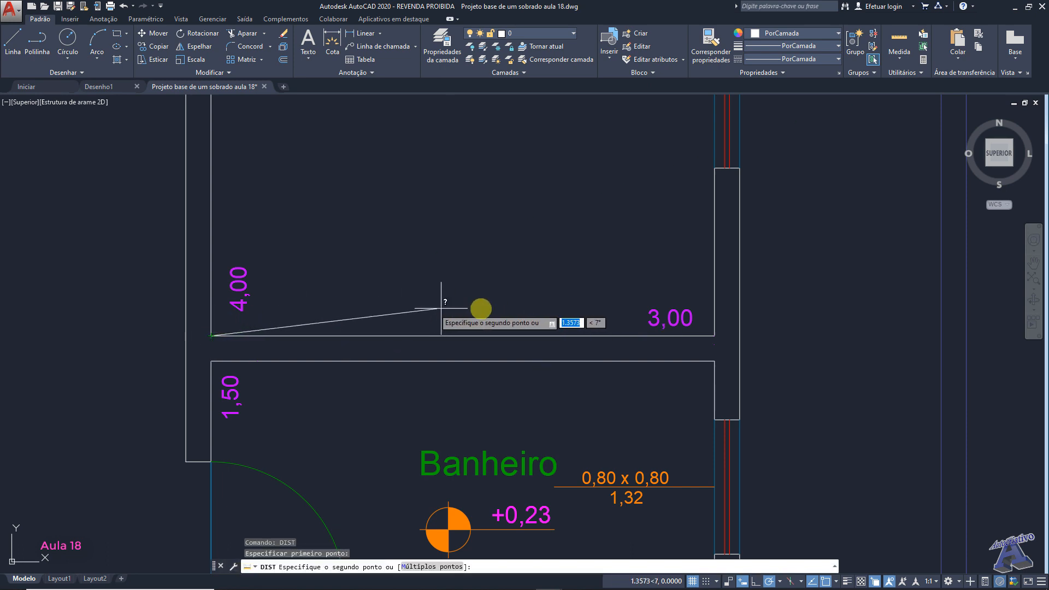
{"action": "left_click", "coordinate": [714, 335]}
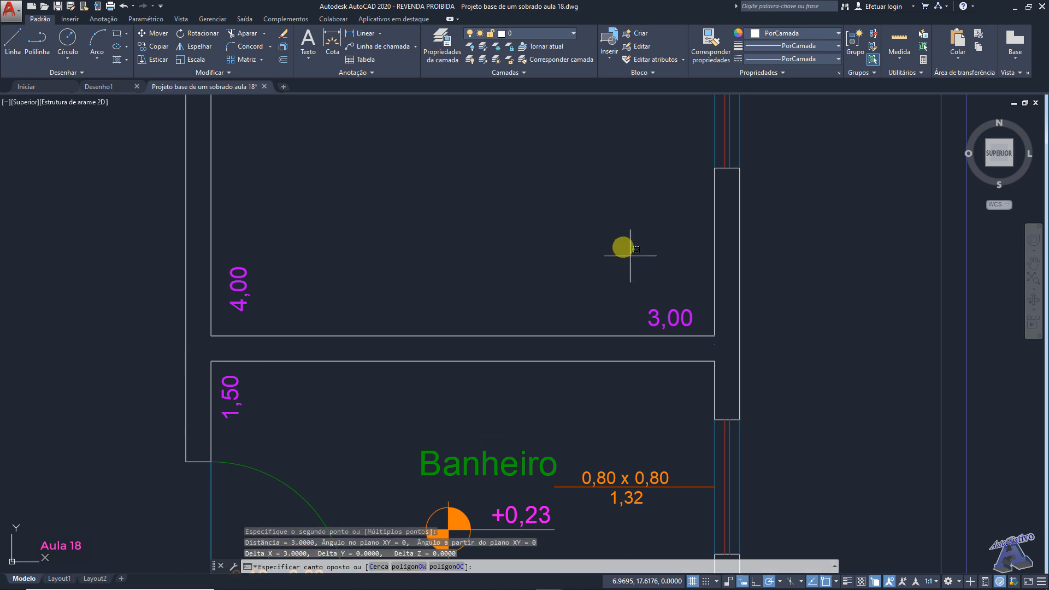
{"action": "left_click", "coordinate": [616, 239]}
Enlarge both floor plans together freehand with Scale from the coordinate origin, until the Escritório is about 8.01 units wide
{"action": "scroll", "coordinate": [615, 240], "scroll_direction": "down", "scroll_amount": 2}
{"action": "scroll", "coordinate": [615, 241], "scroll_direction": "down", "scroll_amount": 4}
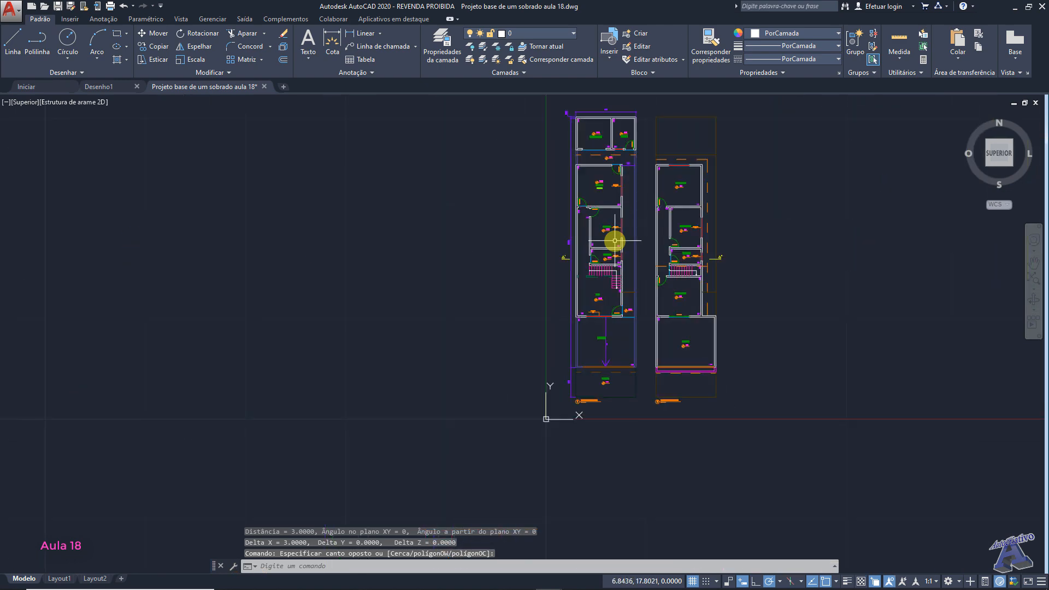
{"action": "left_click", "coordinate": [680, 470]}
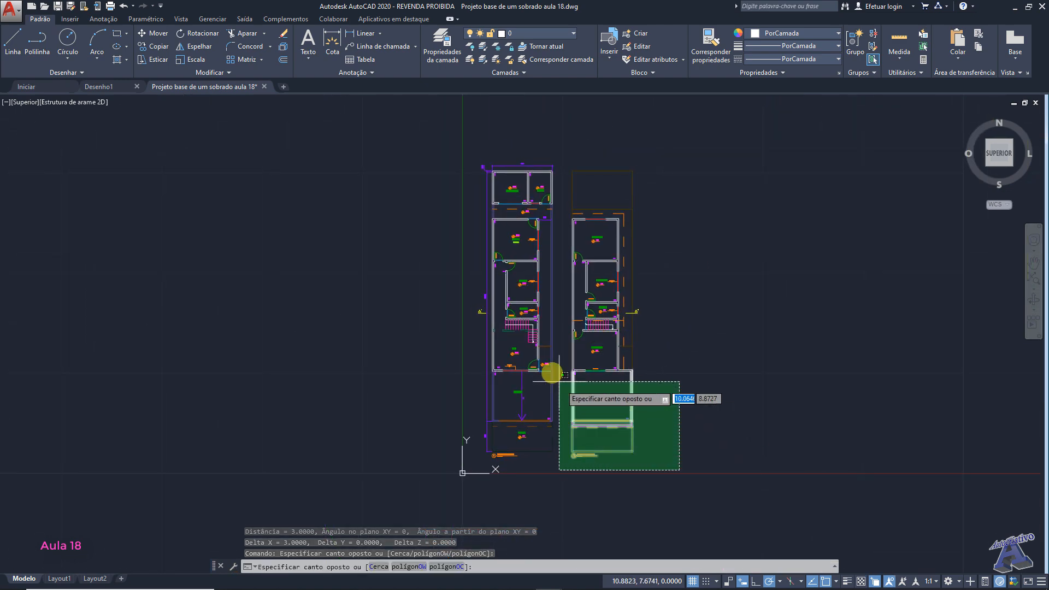
{"action": "left_click", "coordinate": [478, 145]}
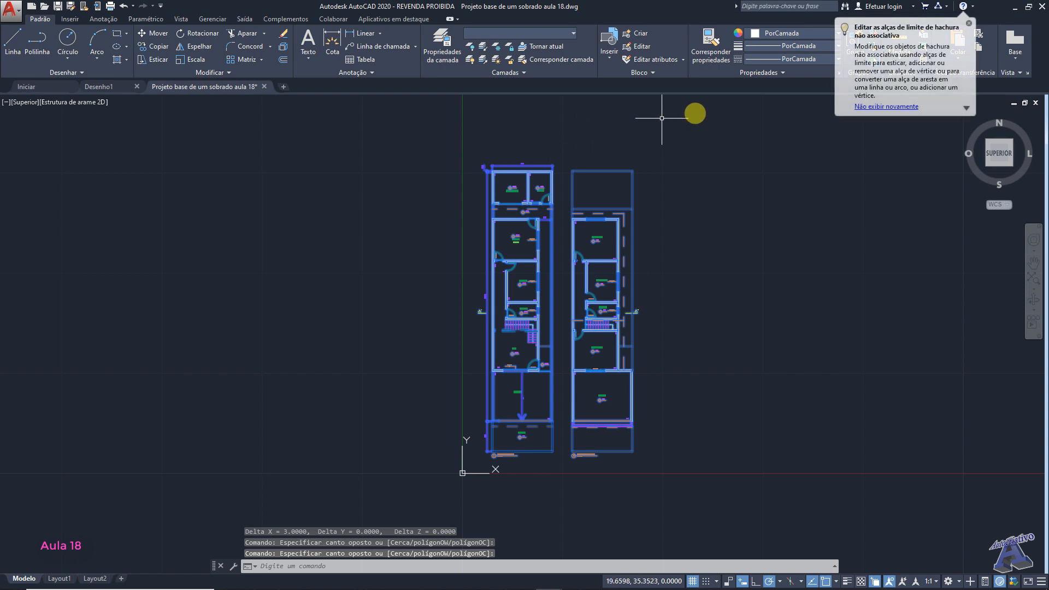
{"action": "left_click", "coordinate": [970, 24]}
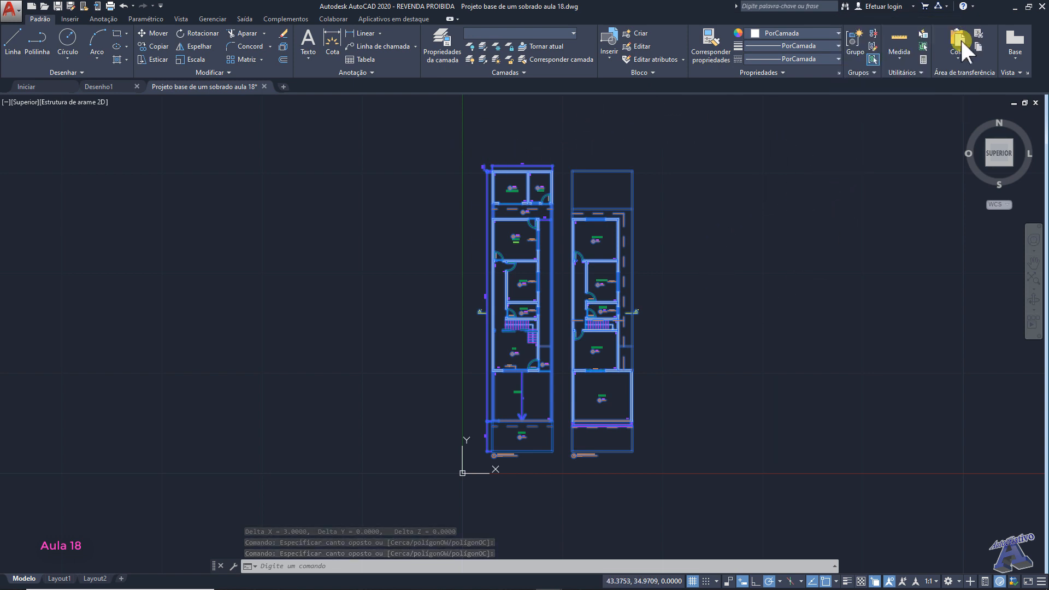
{"action": "middle_click_drag", "start_coordinate": [714, 228], "coordinate": [691, 241]}
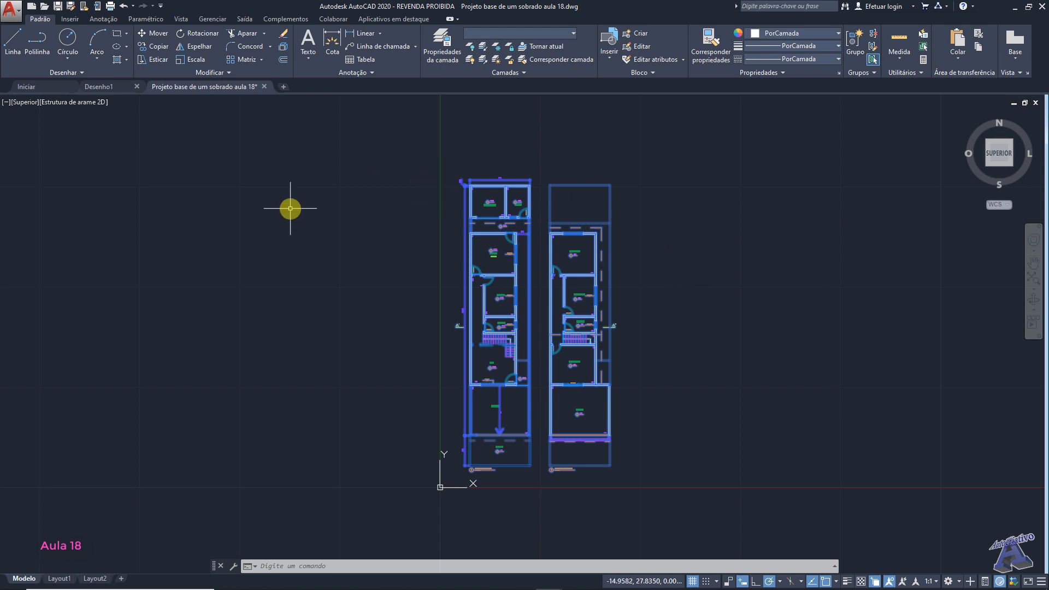
{"action": "left_click", "coordinate": [193, 59]}
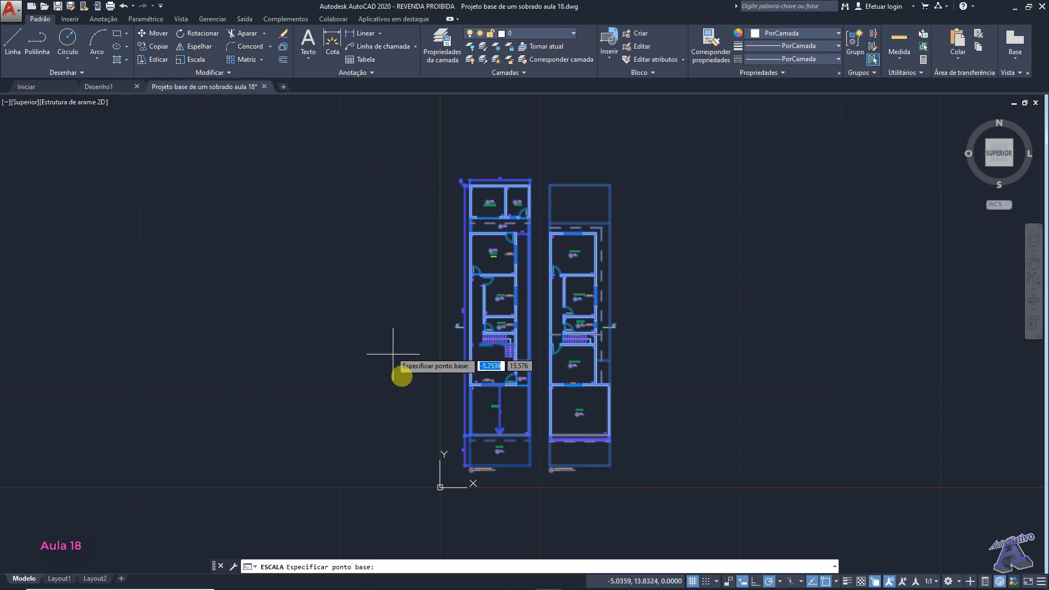
{"action": "left_click", "coordinate": [447, 476]}
{"action": "scroll", "coordinate": [526, 409], "scroll_direction": "down", "scroll_amount": 5}
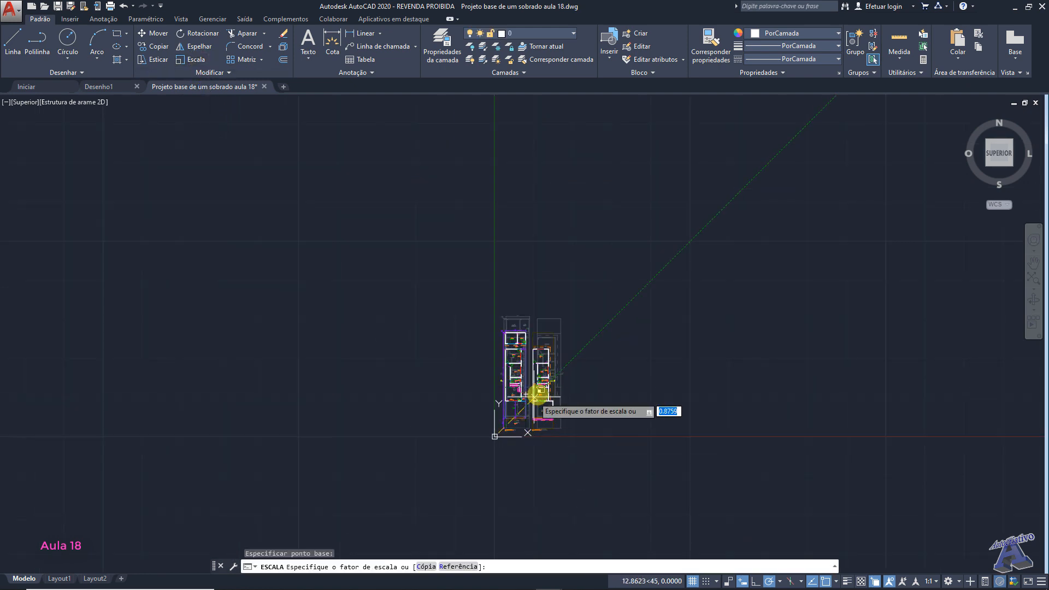
{"action": "left_click", "coordinate": [612, 328]}
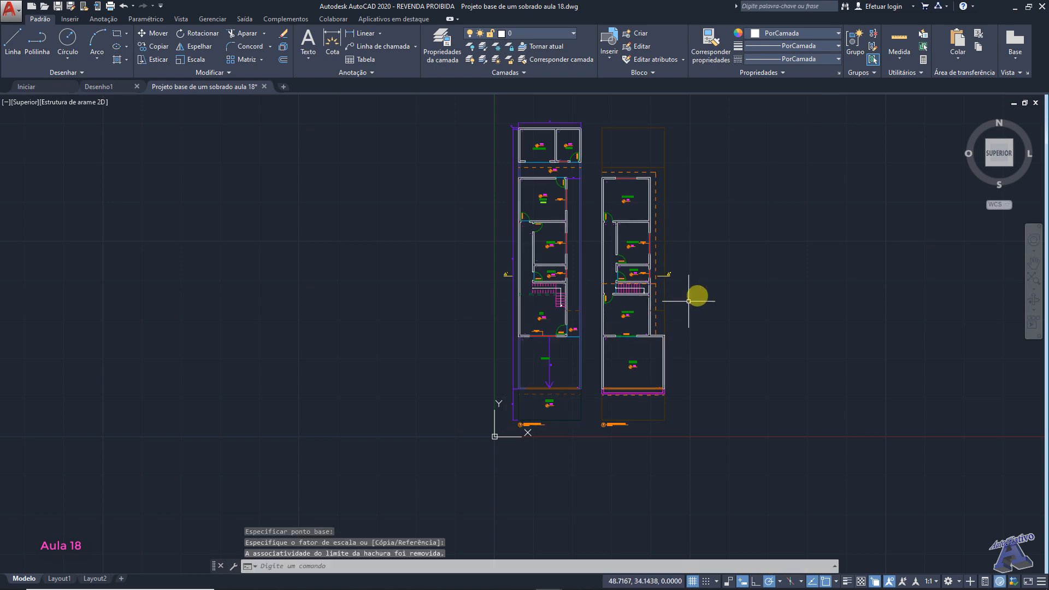
Measure the inner width of the enlarged Escritório beside the Banheiro to check the plan's scale
{"action": "scroll", "coordinate": [653, 314], "scroll_direction": "up", "scroll_amount": 3}
{"action": "middle_click", "coordinate": [655, 316]}
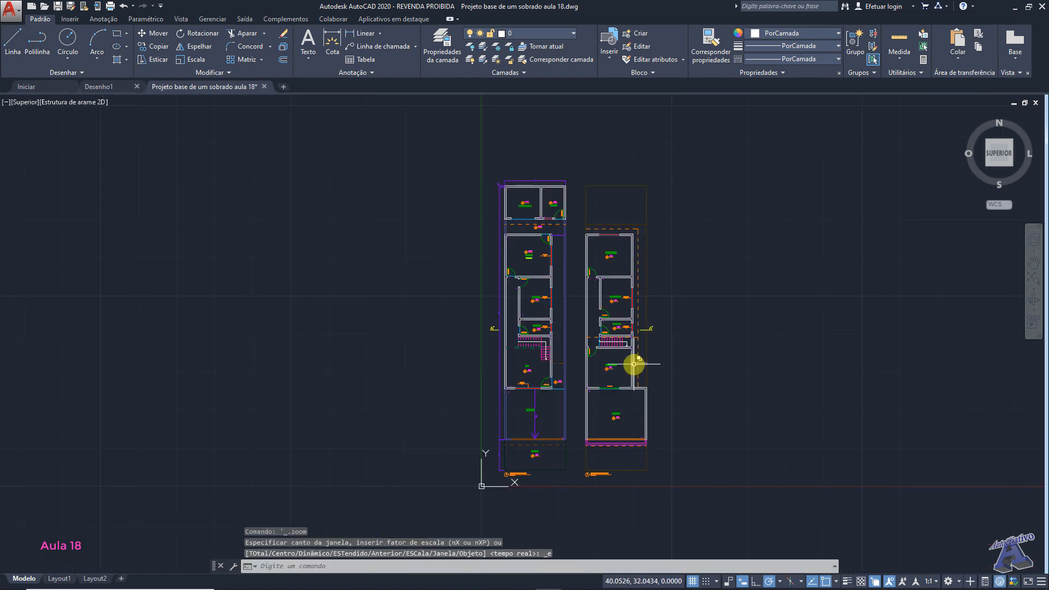
{"action": "scroll", "coordinate": [544, 321], "scroll_direction": "up", "scroll_amount": 8}
{"action": "middle_click_drag", "start_coordinate": [642, 303], "coordinate": [541, 294]}
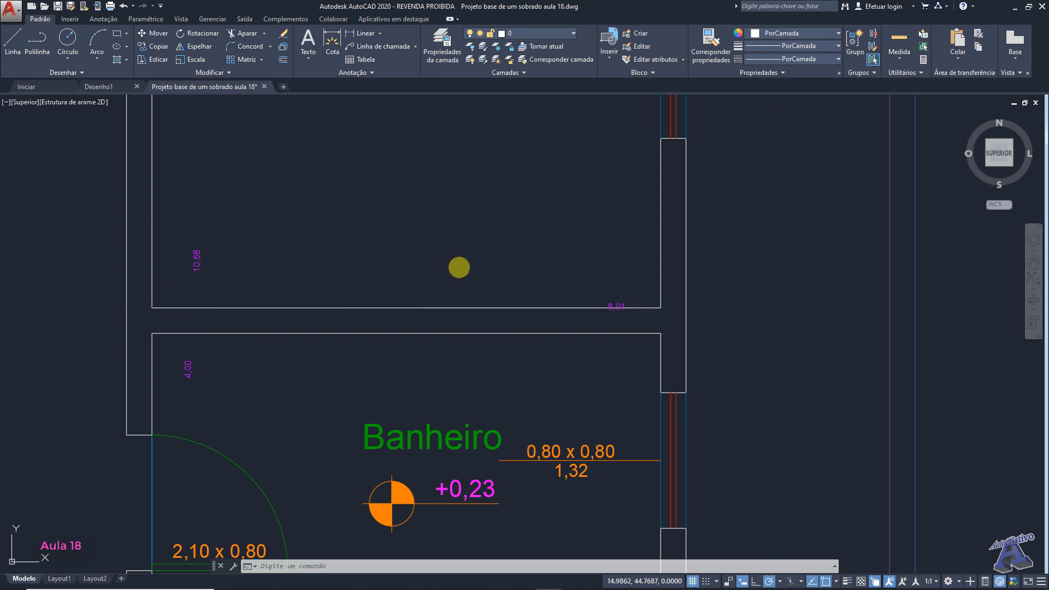
{"action": "type", "text": "dist"}
{"action": "key", "text": "Return"}
{"action": "left_click", "coordinate": [152, 307]}
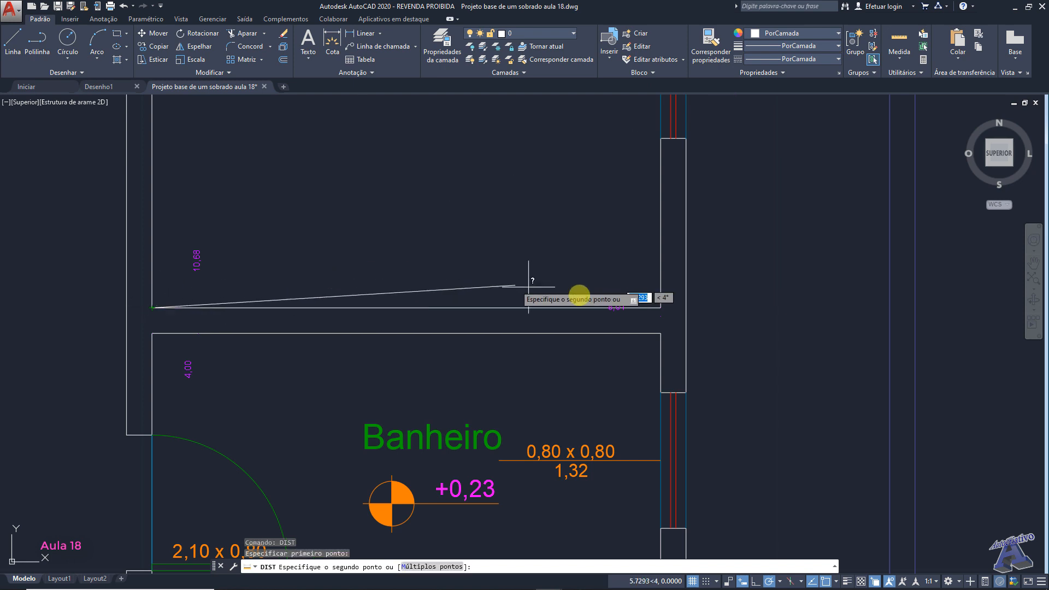
{"action": "left_click", "coordinate": [661, 307]}
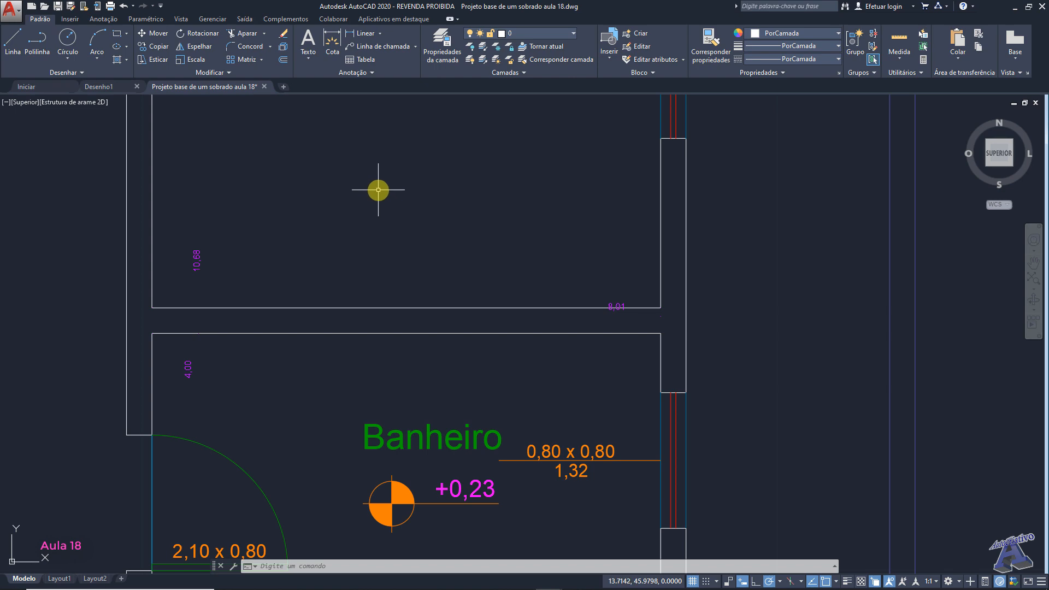
Start scaling both floor plans by reference, with the lower-left lot corner at the ground-floor Calçada as the base point
{"action": "scroll", "coordinate": [422, 217], "scroll_direction": "down", "scroll_amount": 10}
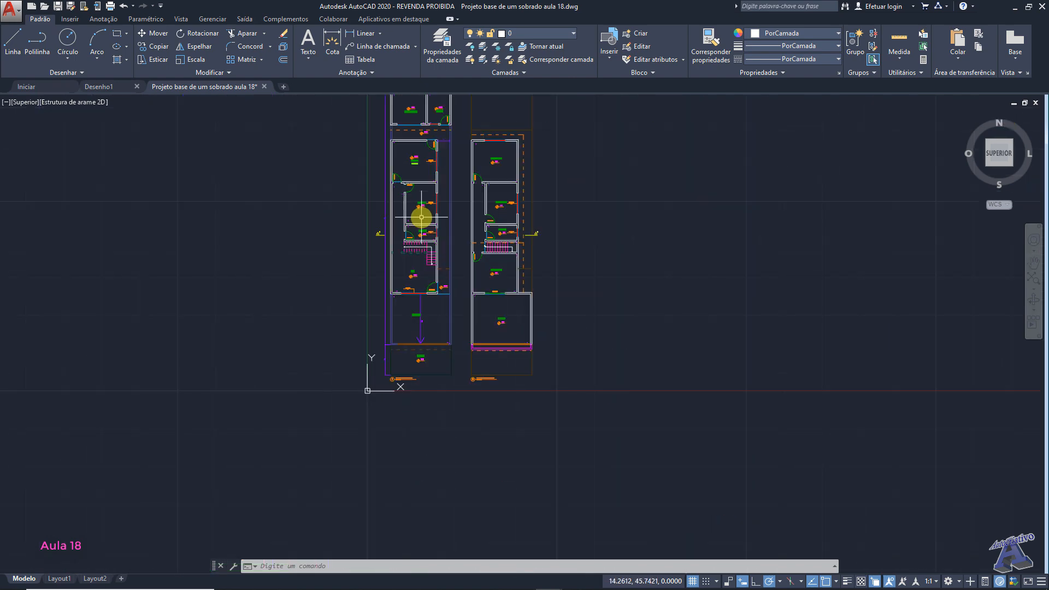
{"action": "middle_click_drag", "start_coordinate": [424, 217], "coordinate": [515, 269]}
{"action": "left_click", "coordinate": [651, 392]}
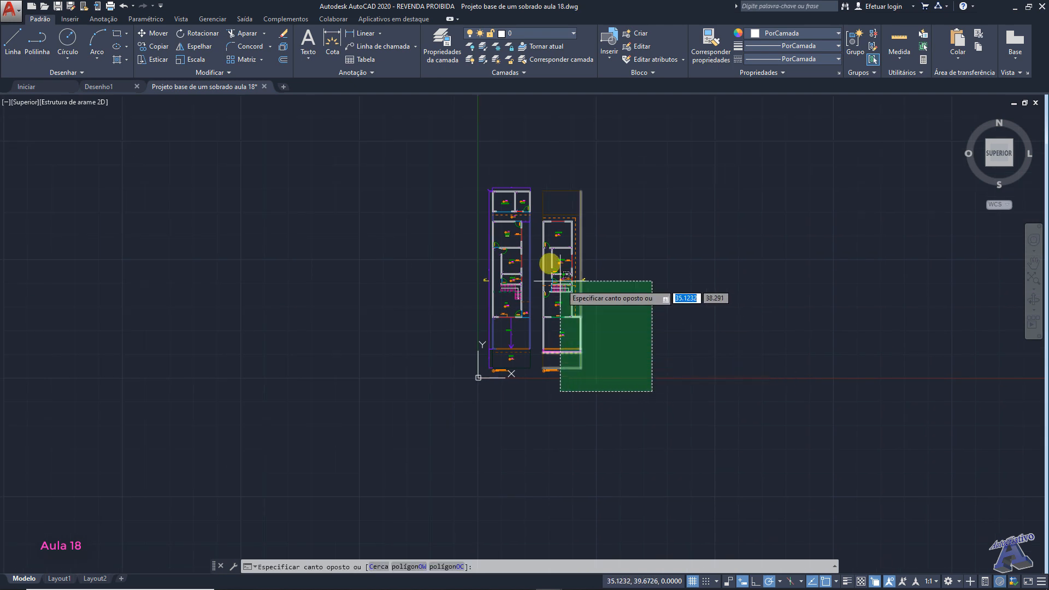
{"action": "left_click", "coordinate": [479, 165]}
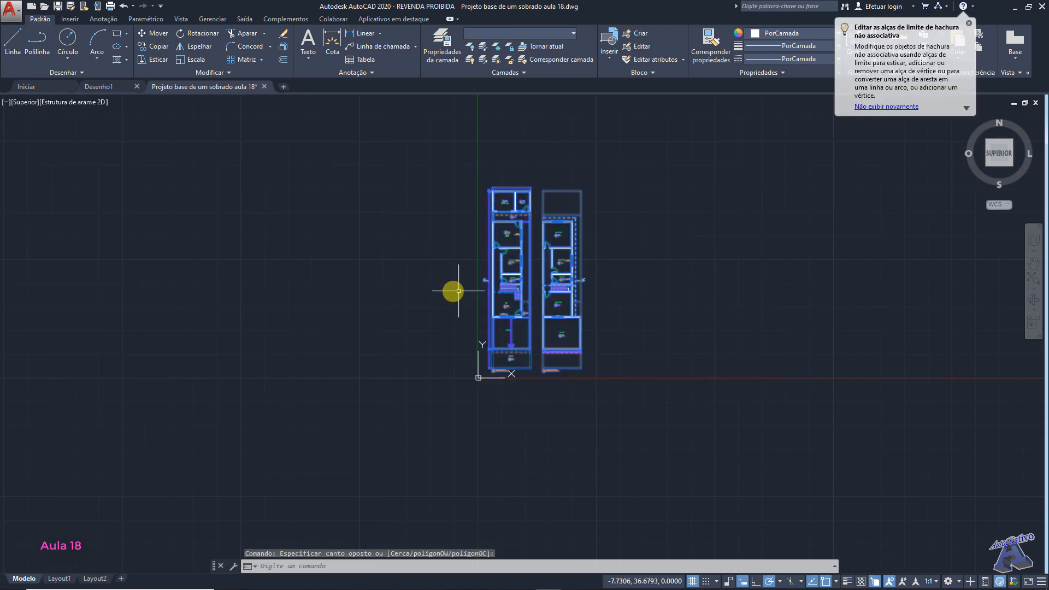
{"action": "left_click", "coordinate": [199, 58]}
{"action": "scroll", "coordinate": [508, 364], "scroll_direction": "up", "scroll_amount": 6}
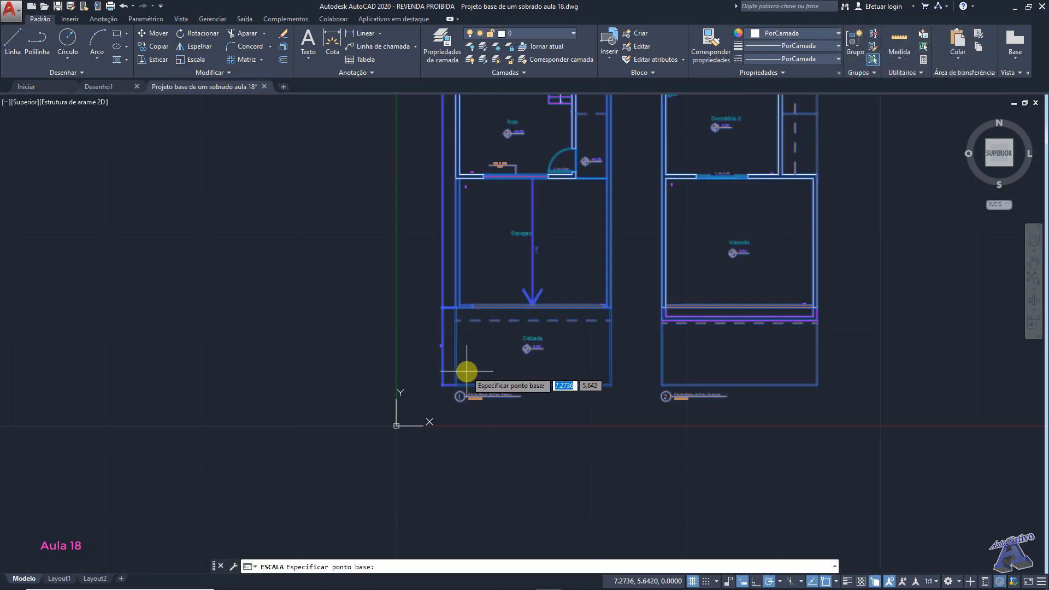
{"action": "scroll", "coordinate": [460, 385], "scroll_direction": "up", "scroll_amount": 9}
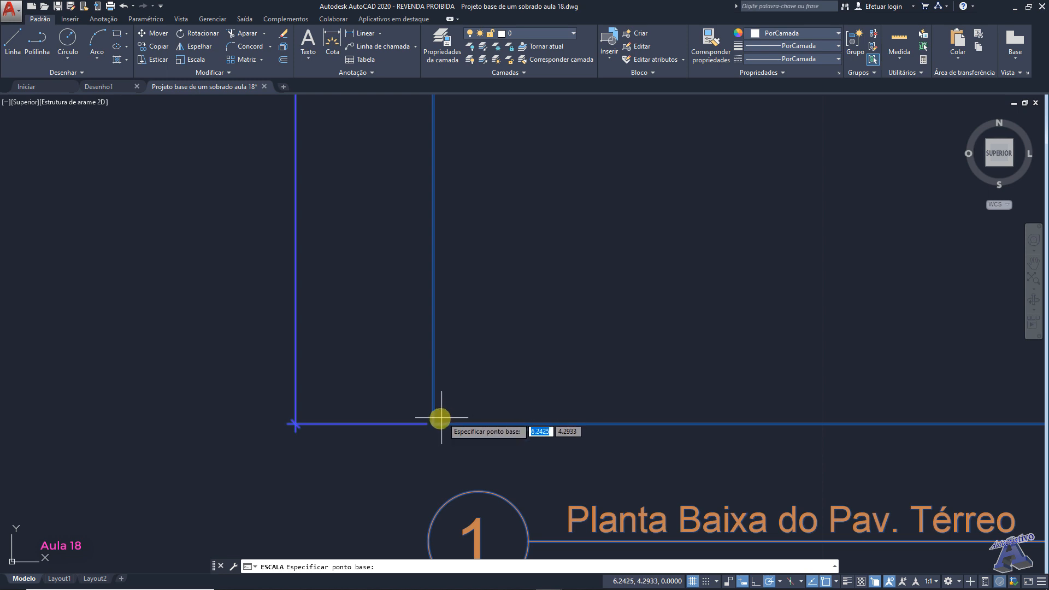
{"action": "left_click", "coordinate": [435, 424]}
{"action": "scroll", "coordinate": [445, 405], "scroll_direction": "down", "scroll_amount": 12}
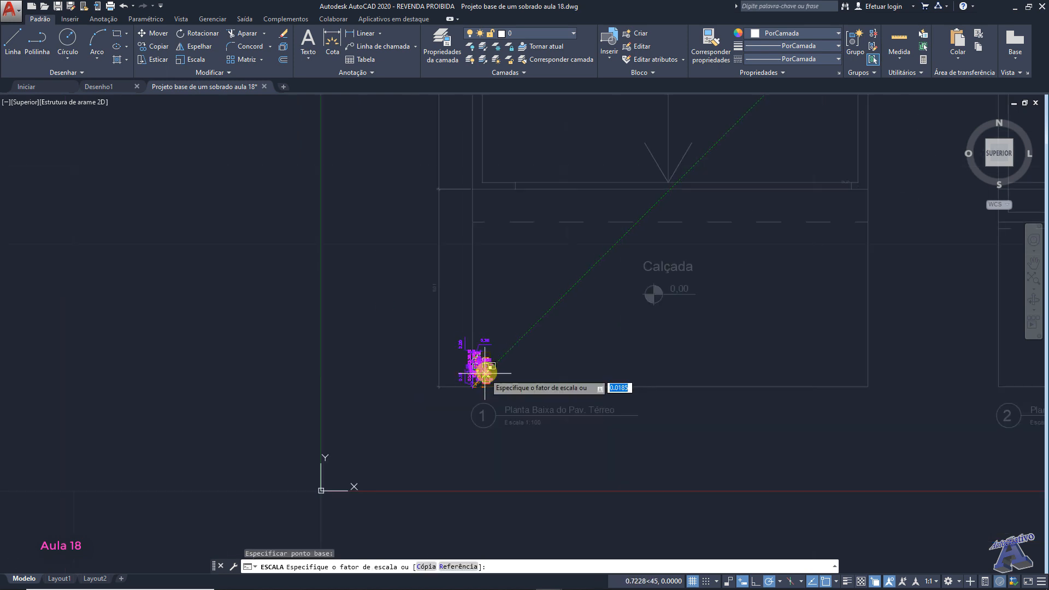
{"action": "left_click", "coordinate": [457, 568]}
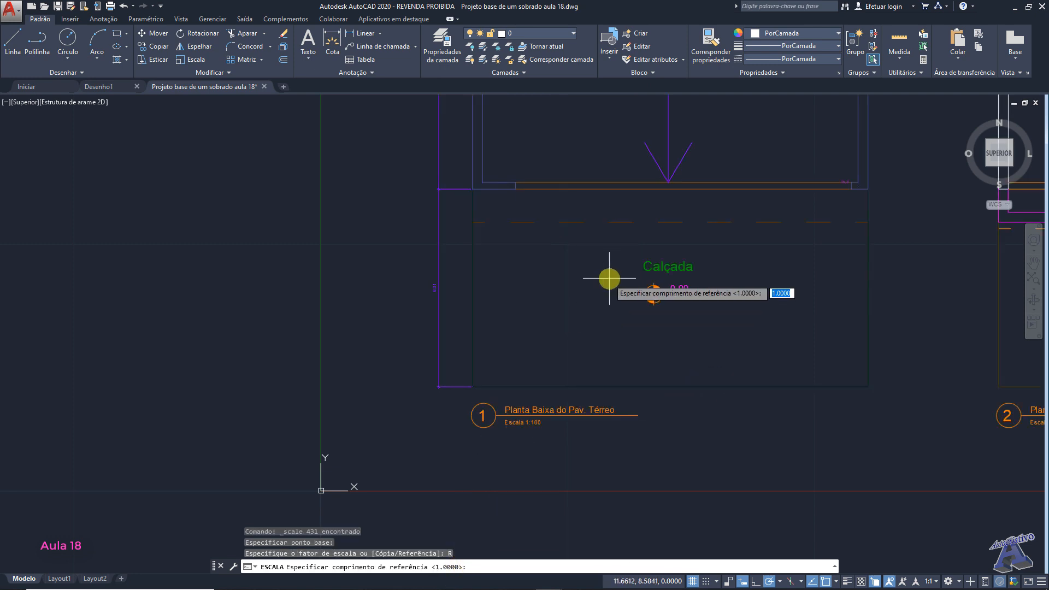
Finish the reference scaling using the Escritório's inner width beside the Banheiro as the reference length and 3 as the new length
{"action": "scroll", "coordinate": [609, 279], "scroll_direction": "down", "scroll_amount": 6}
{"action": "middle_click_drag", "start_coordinate": [662, 209], "coordinate": [616, 456]}
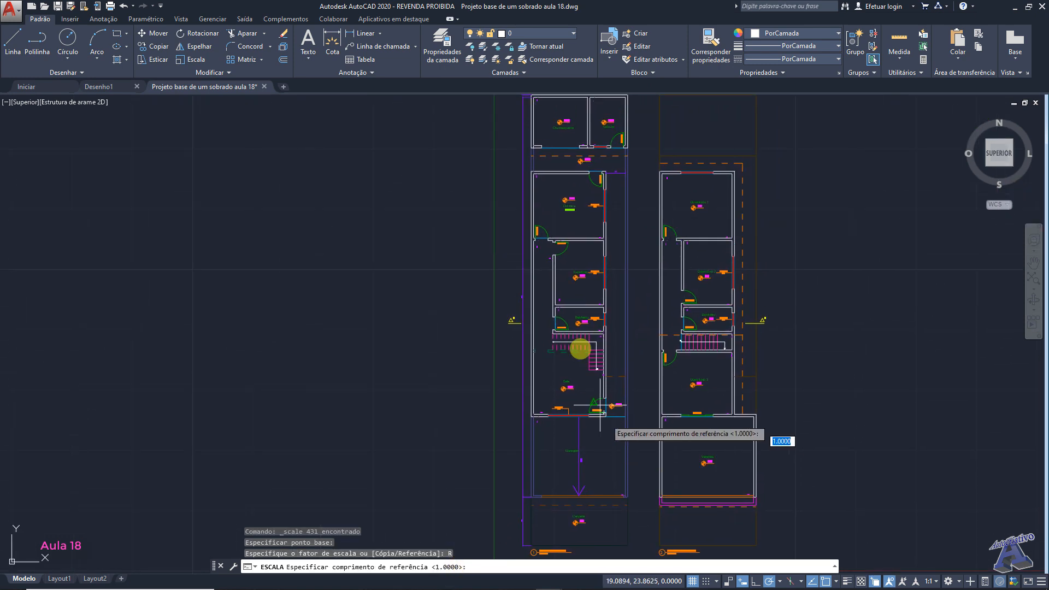
{"action": "scroll", "coordinate": [575, 311], "scroll_direction": "up", "scroll_amount": 5}
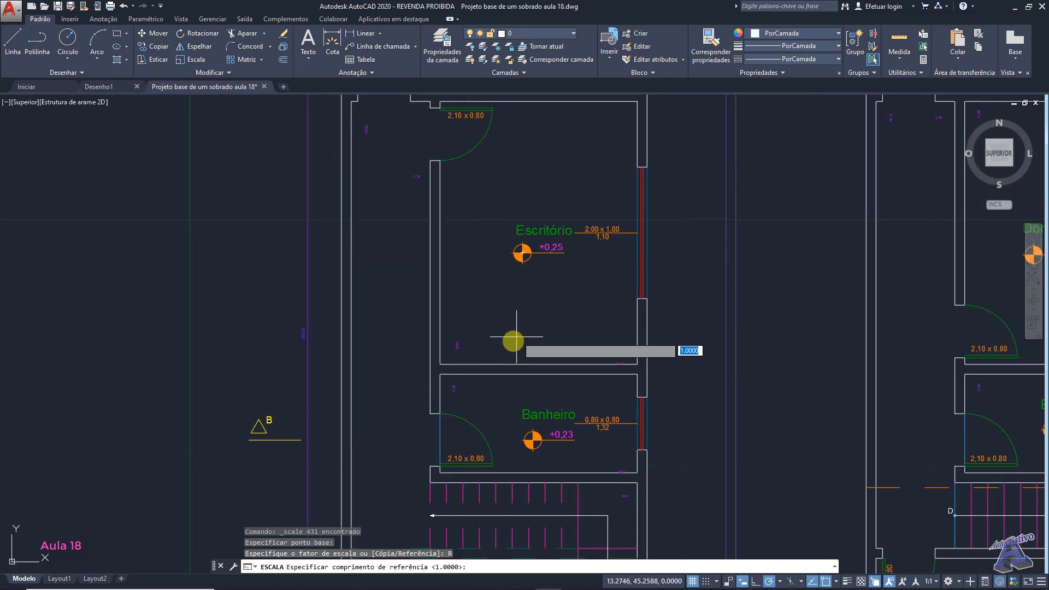
{"action": "scroll", "coordinate": [494, 354], "scroll_direction": "up", "scroll_amount": 2}
{"action": "scroll", "coordinate": [445, 358], "scroll_direction": "up", "scroll_amount": 2}
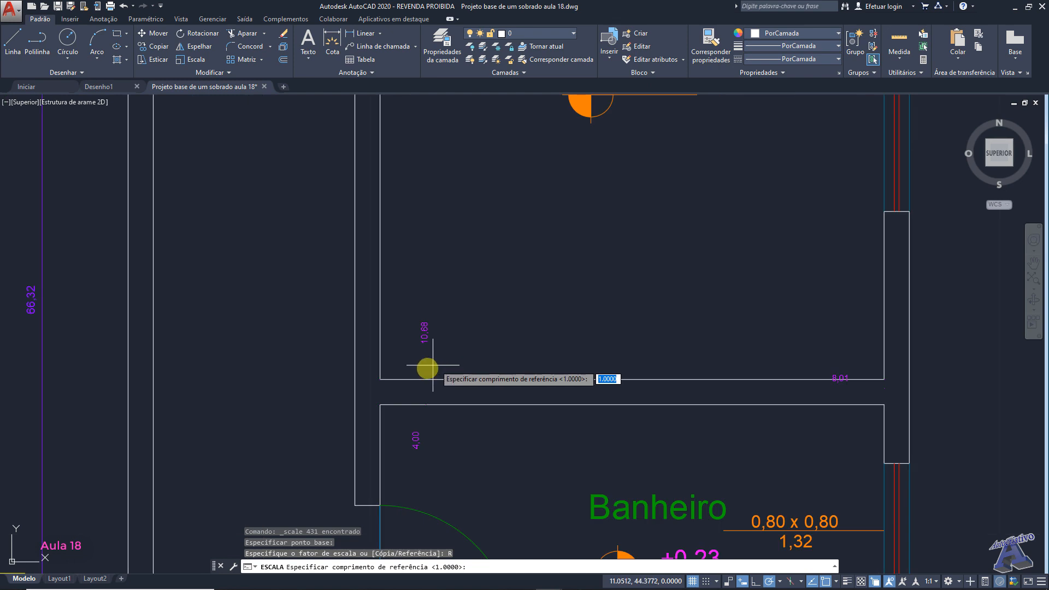
{"action": "left_click", "coordinate": [380, 379]}
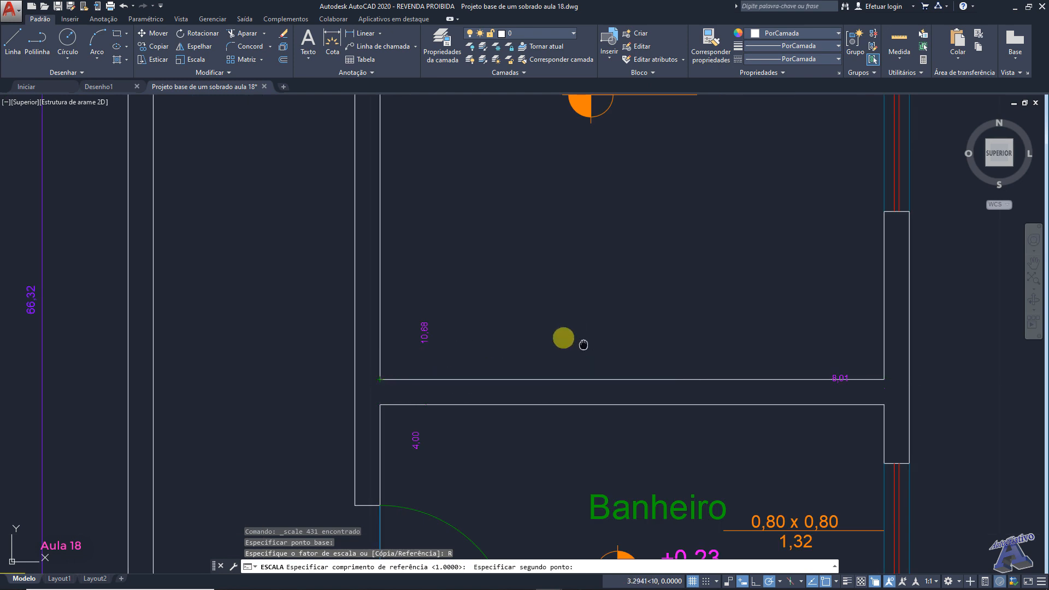
{"action": "middle_click_drag", "start_coordinate": [562, 340], "coordinate": [403, 319]}
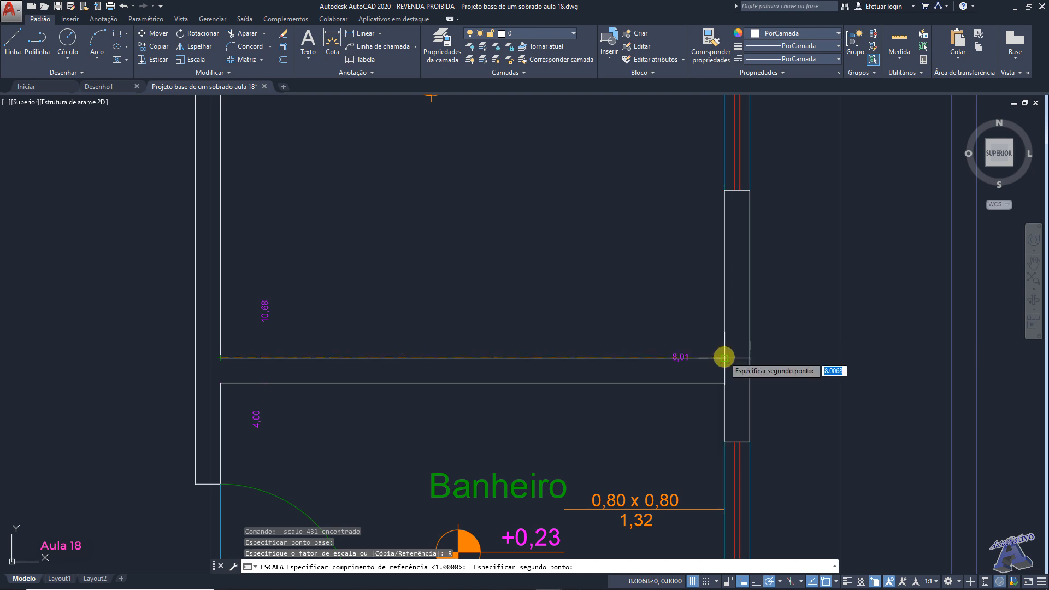
{"action": "left_click", "coordinate": [725, 359]}
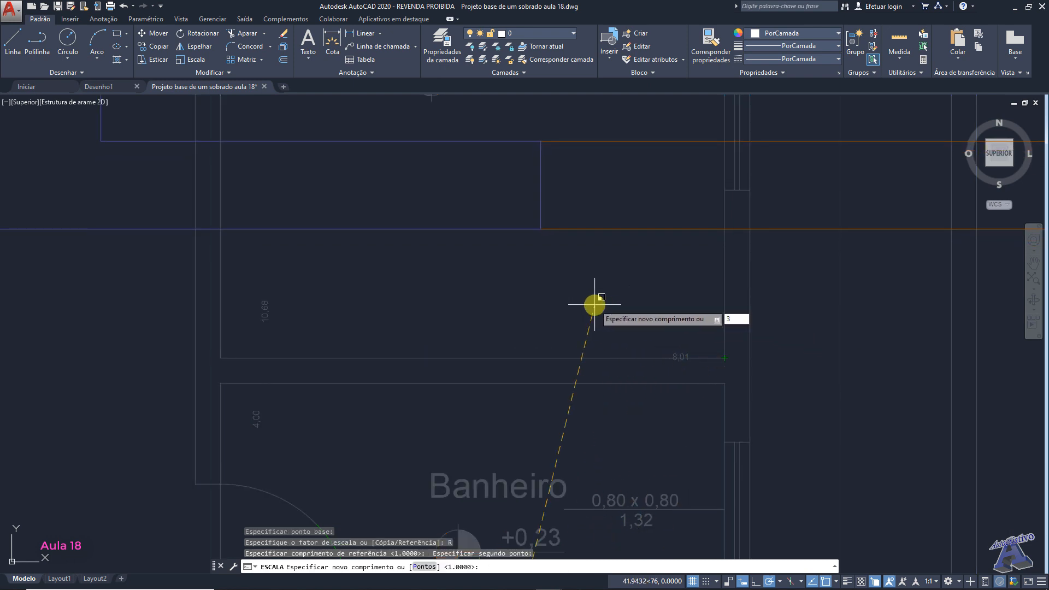
{"action": "key", "text": "Return"}
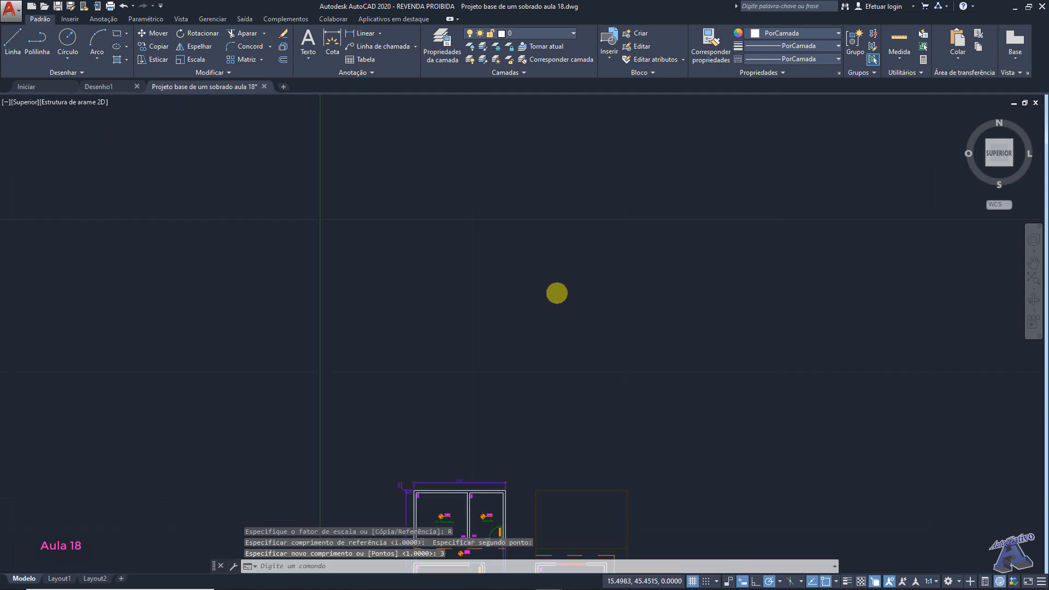
Measure the rescaled Escritório's inner width along the Banheiro wall to check the corrected scale
{"action": "middle_click", "coordinate": [557, 293]}
{"action": "scroll", "coordinate": [473, 321], "scroll_direction": "up", "scroll_amount": 6}
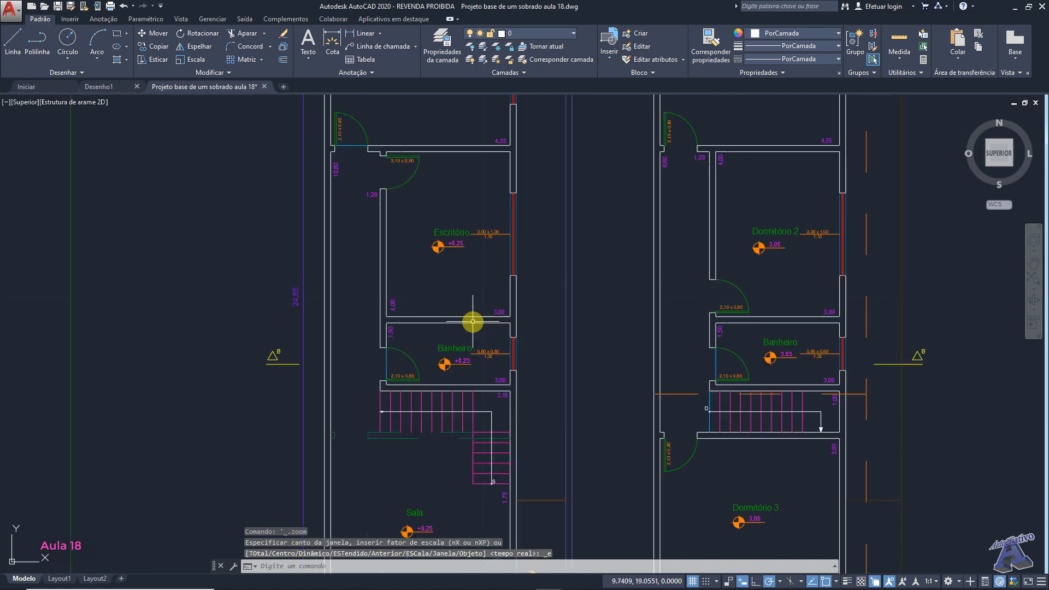
{"action": "scroll", "coordinate": [476, 322], "scroll_direction": "up", "scroll_amount": 3}
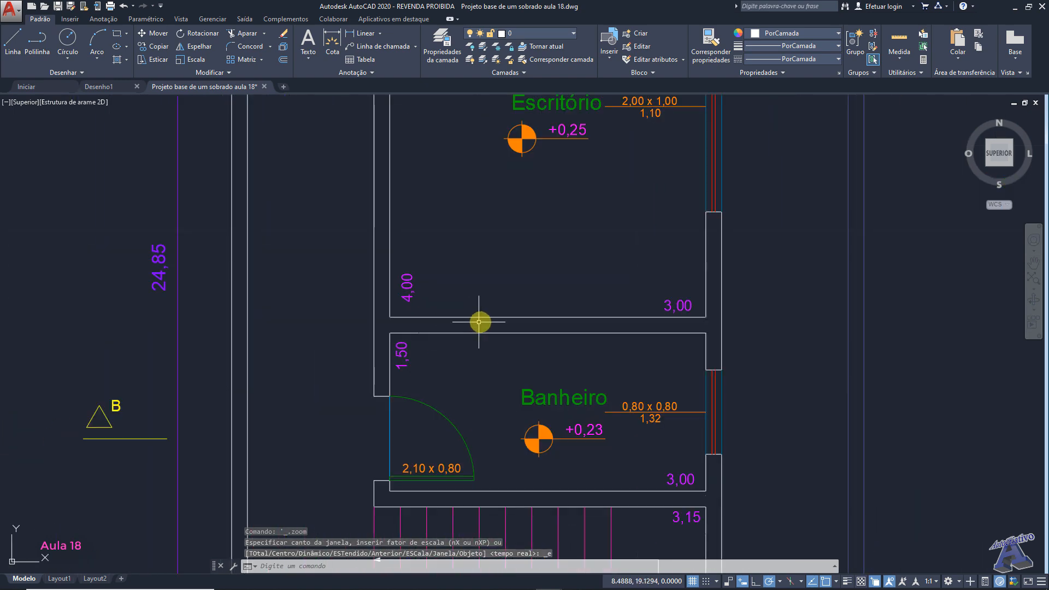
{"action": "scroll", "coordinate": [574, 298], "scroll_direction": "up", "scroll_amount": 1}
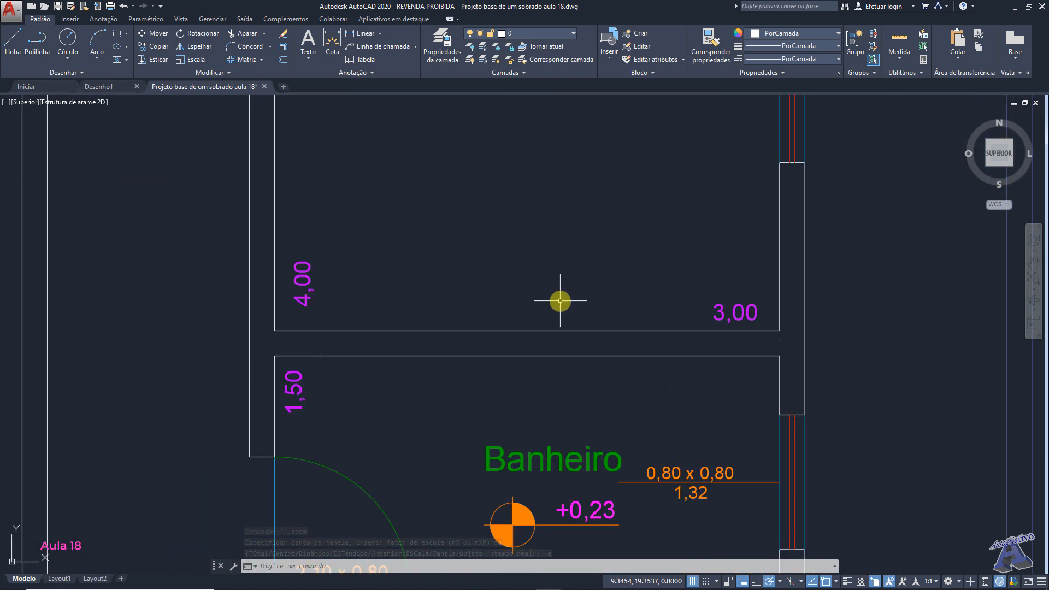
{"action": "type", "text": "dist"}
{"action": "key", "text": "Return"}
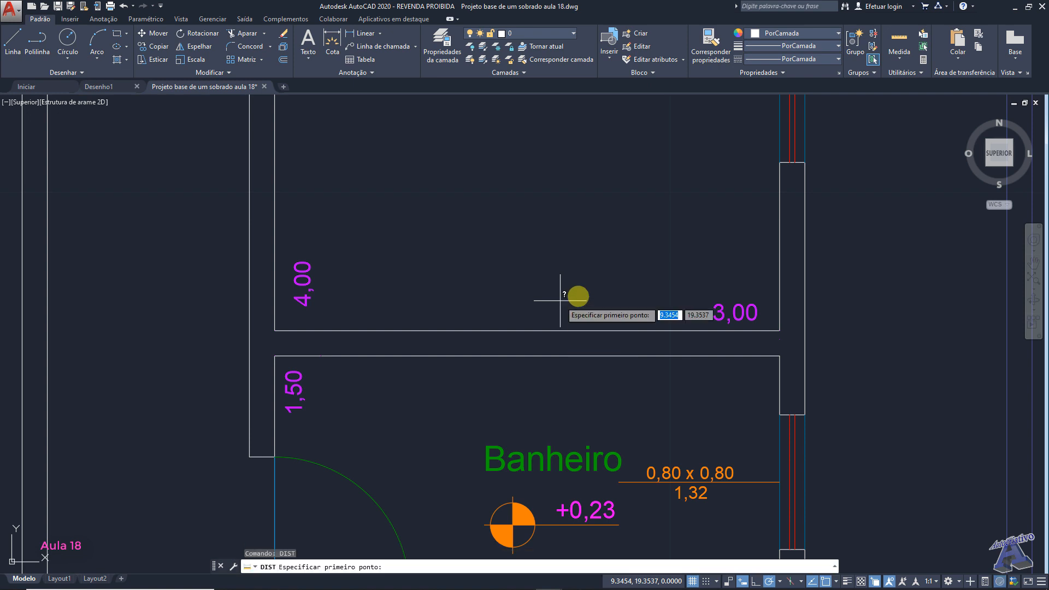
{"action": "left_click", "coordinate": [275, 331]}
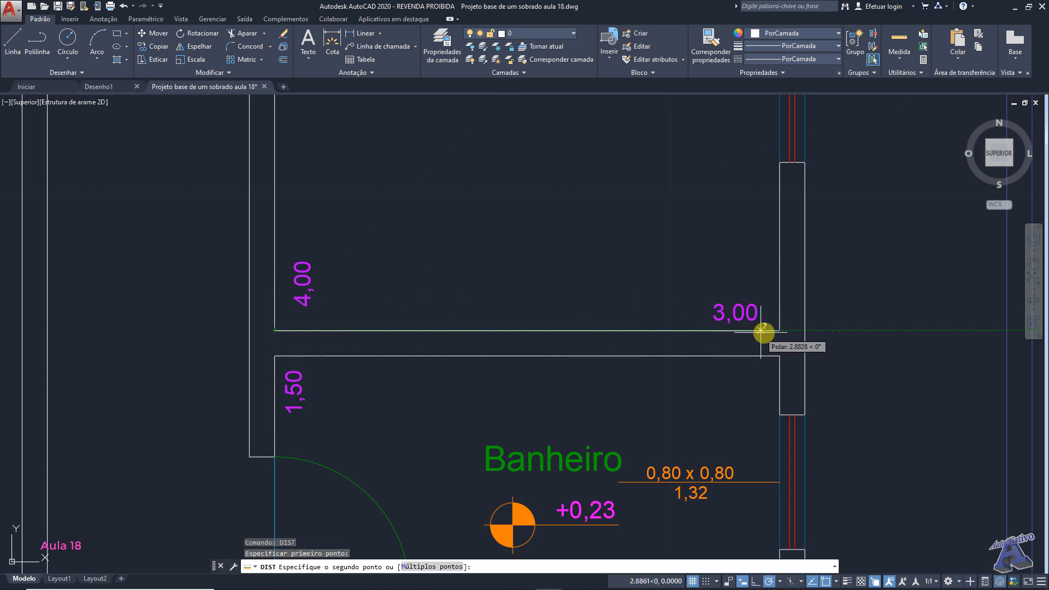
{"action": "left_click", "coordinate": [780, 330]}
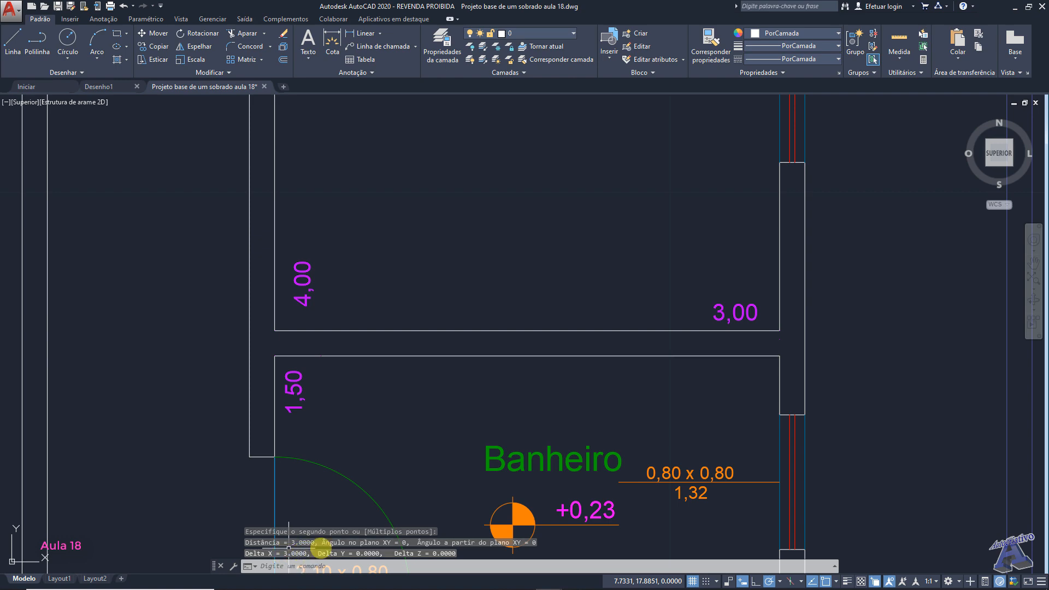
{"action": "key", "text": "Escape"}
Review both rescaled floor plans, comparing the Escritório's dimension labels with the overall layout
{"action": "scroll", "coordinate": [622, 403], "scroll_direction": "down", "scroll_amount": 4}
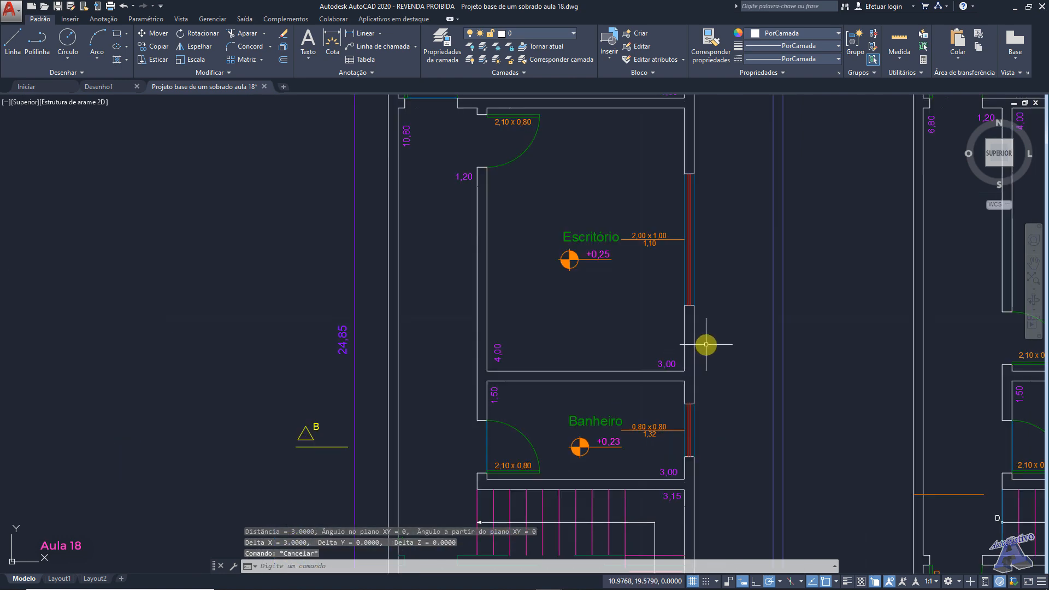
{"action": "scroll", "coordinate": [722, 339], "scroll_direction": "down", "scroll_amount": 6}
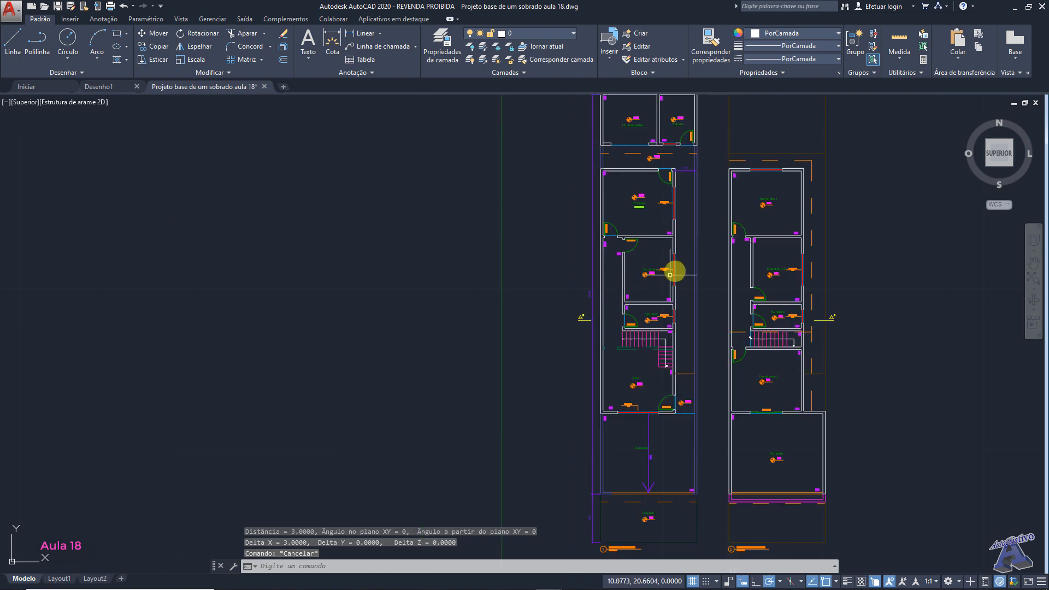
{"action": "mouse_move", "coordinate": [673, 263]}
{"action": "middle_mouse_down"}
{"action": "mouse_move", "coordinate": [653, 269]}
{"action": "mouse_move", "coordinate": [534, 229]}
{"action": "middle_mouse_up"}
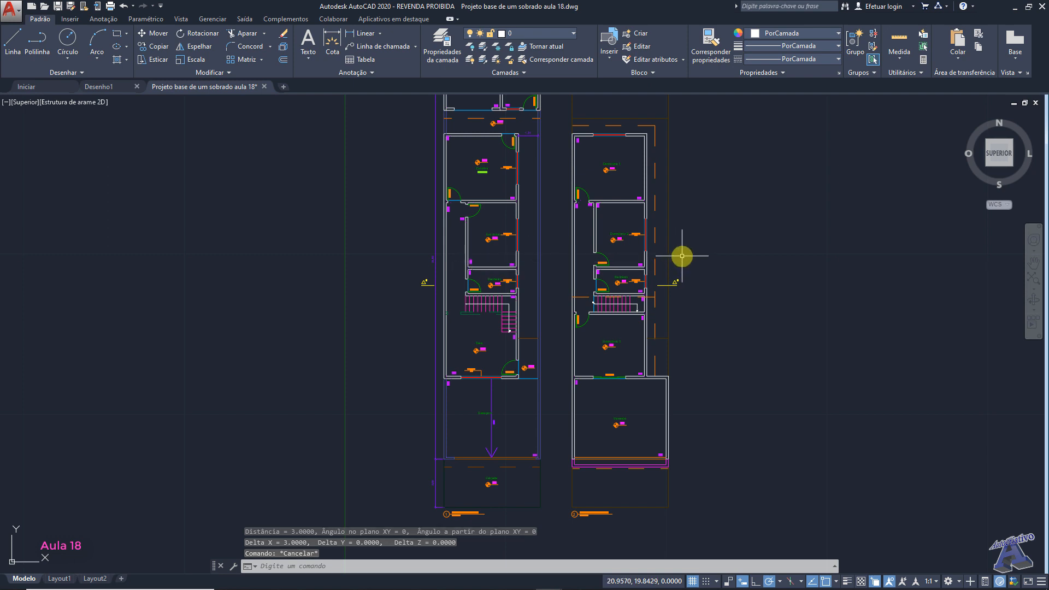
{"action": "middle_click_drag", "start_coordinate": [710, 244], "coordinate": [732, 359]}
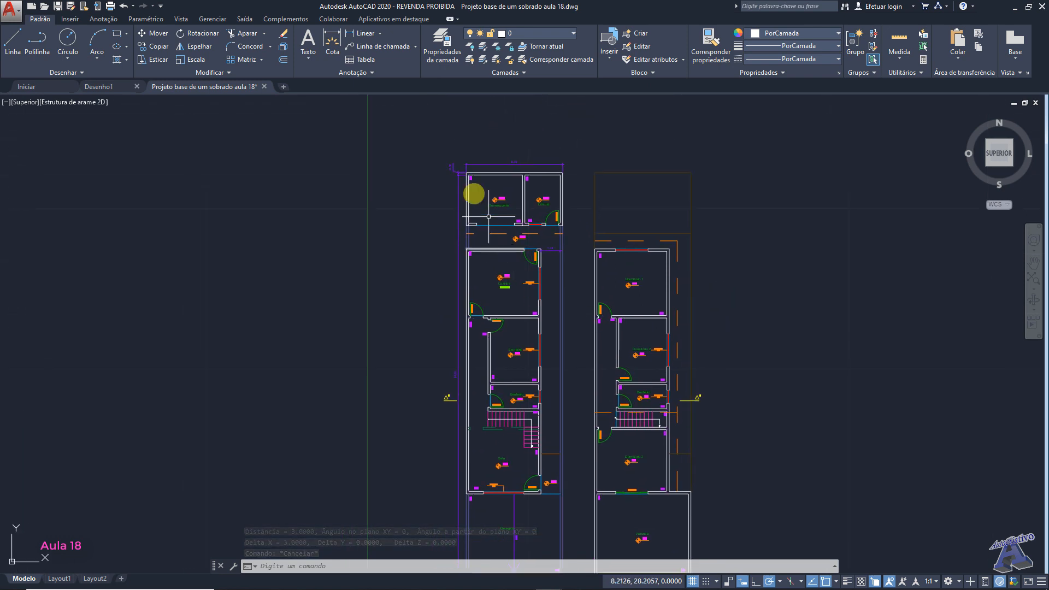
{"action": "scroll", "coordinate": [577, 376], "scroll_direction": "up", "scroll_amount": 6}
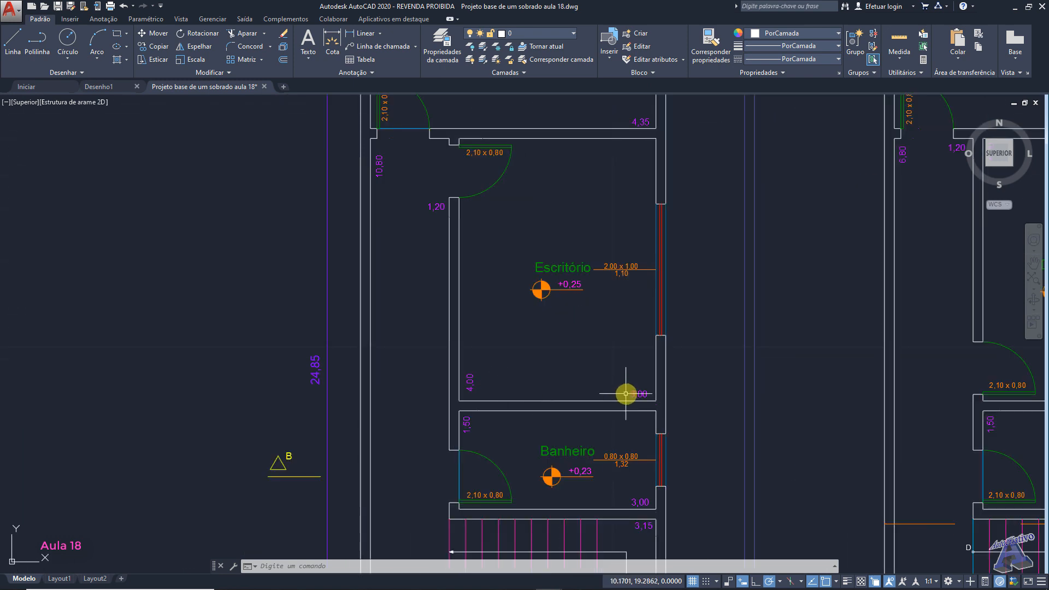
{"action": "scroll", "coordinate": [570, 328], "scroll_direction": "down", "scroll_amount": 7}
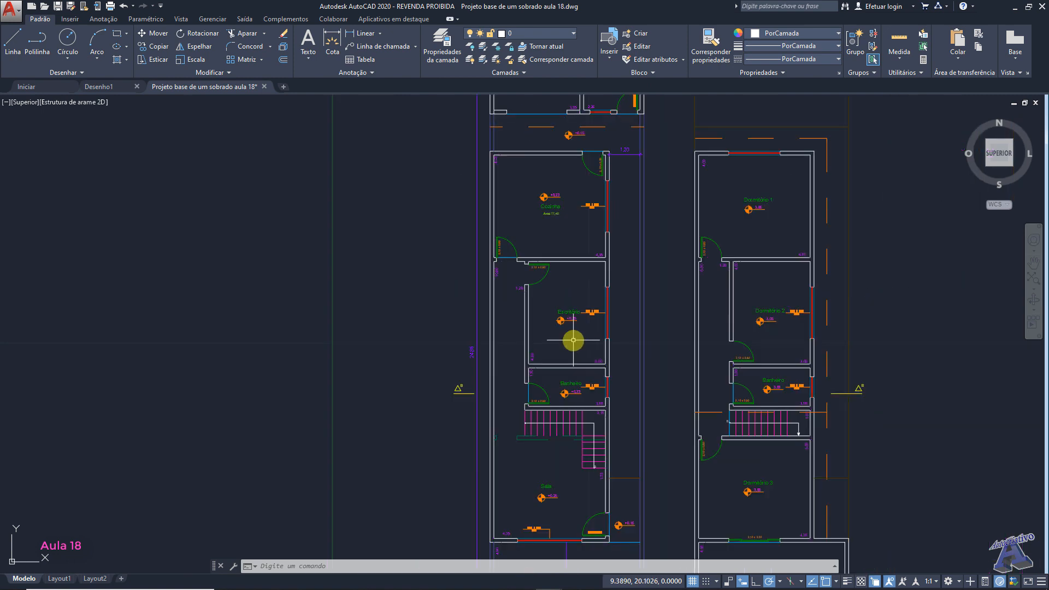
{"action": "middle_click_drag", "start_coordinate": [643, 319], "coordinate": [613, 296]}
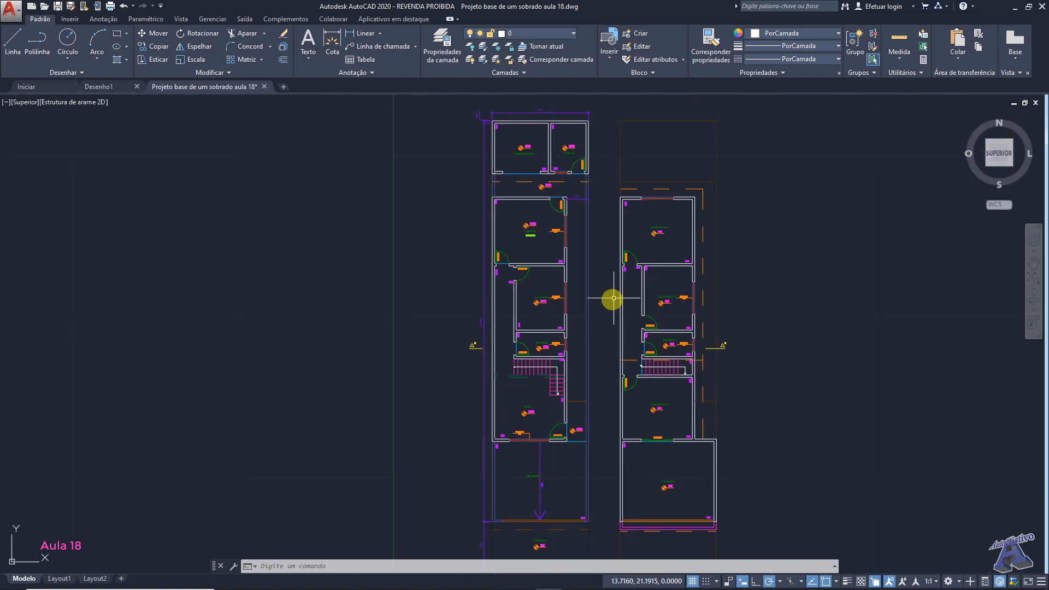
{"action": "scroll", "coordinate": [613, 299], "scroll_direction": "down", "scroll_amount": 2}
{"action": "middle_click", "coordinate": [716, 310]}
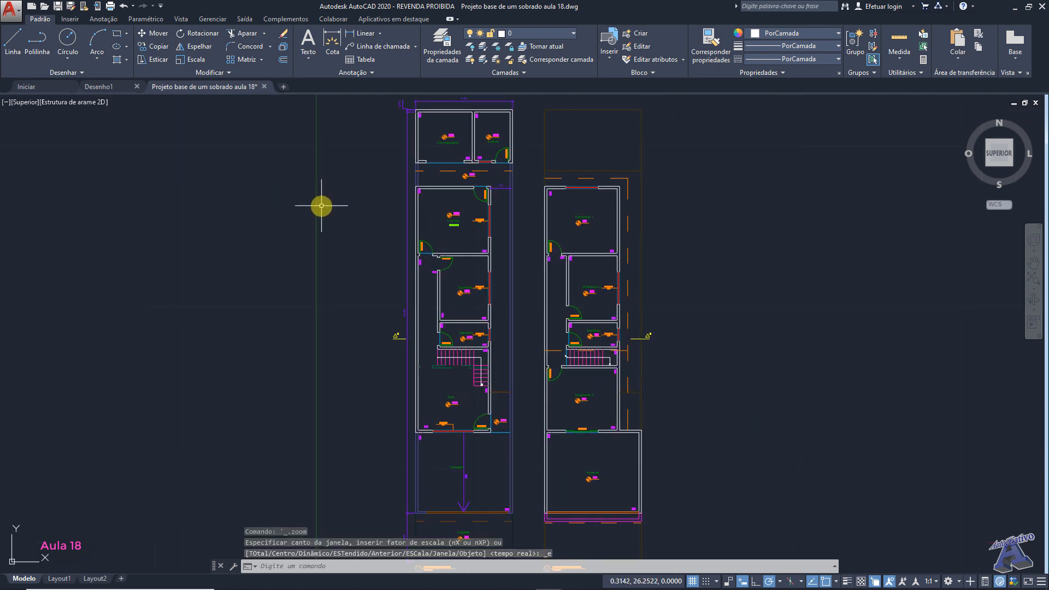
Save a copy of the drawing as "Projeto base de um sobrado aula 18 usuário" in AutoCAD 2010/LT2010 DWG format
{"action": "left_click", "coordinate": [11, 10]}
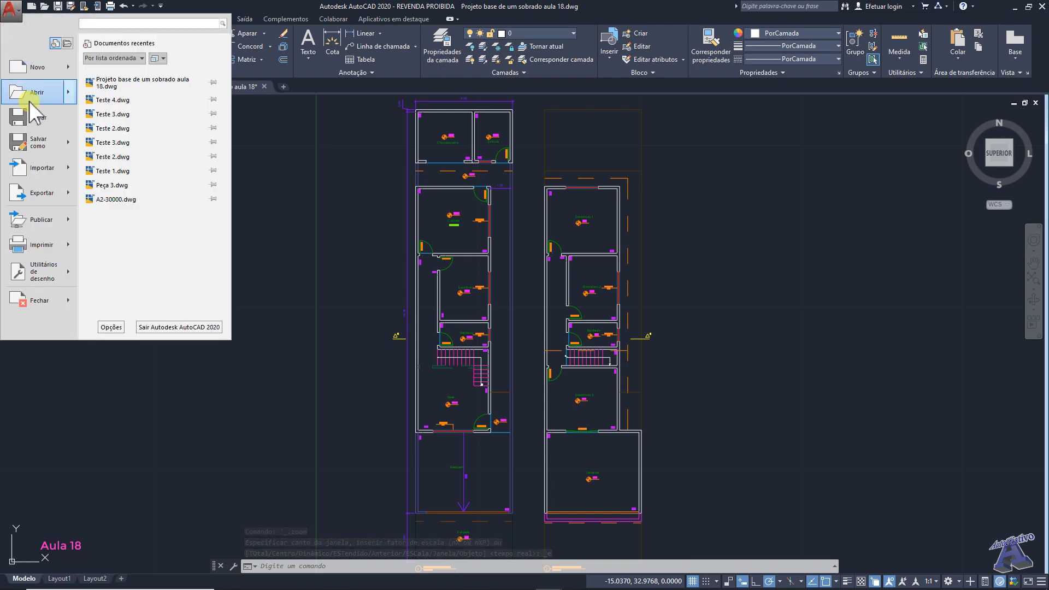
{"action": "mouse_move", "coordinate": [40, 142]}
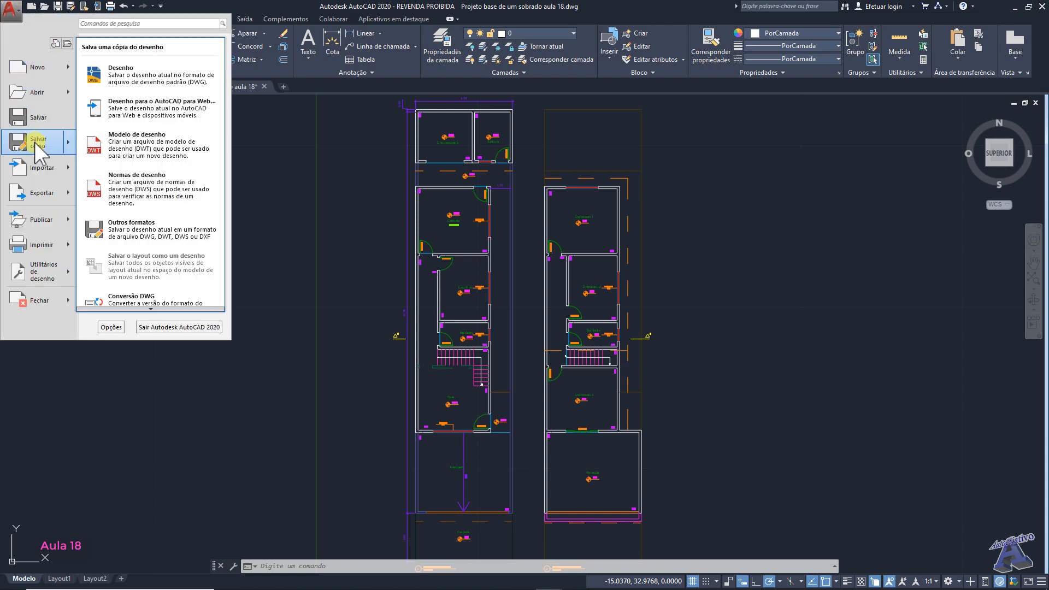
{"action": "left_click", "coordinate": [198, 82]}
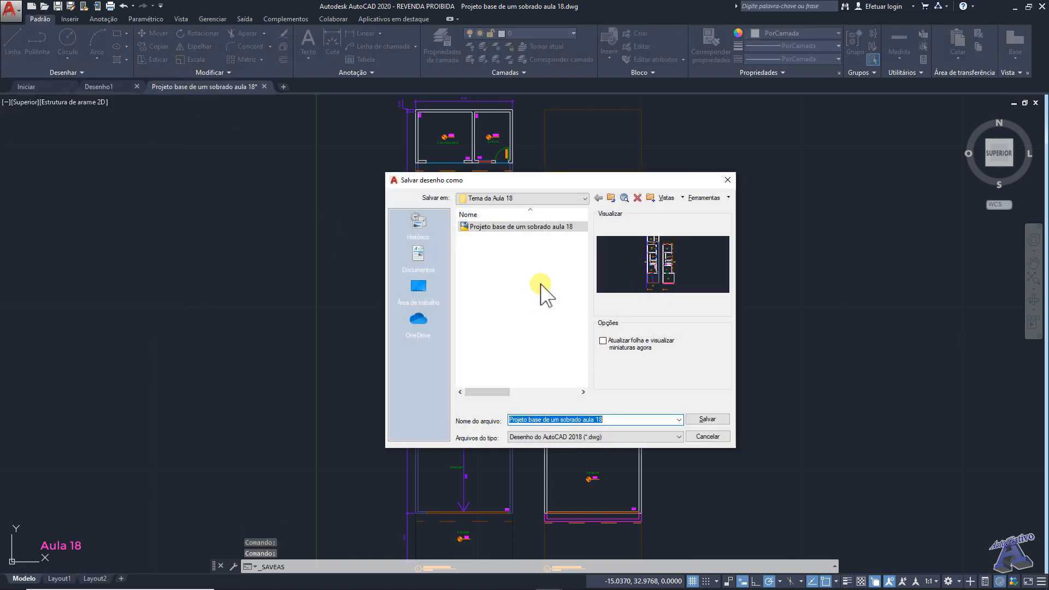
{"action": "left_click", "coordinate": [609, 420]}
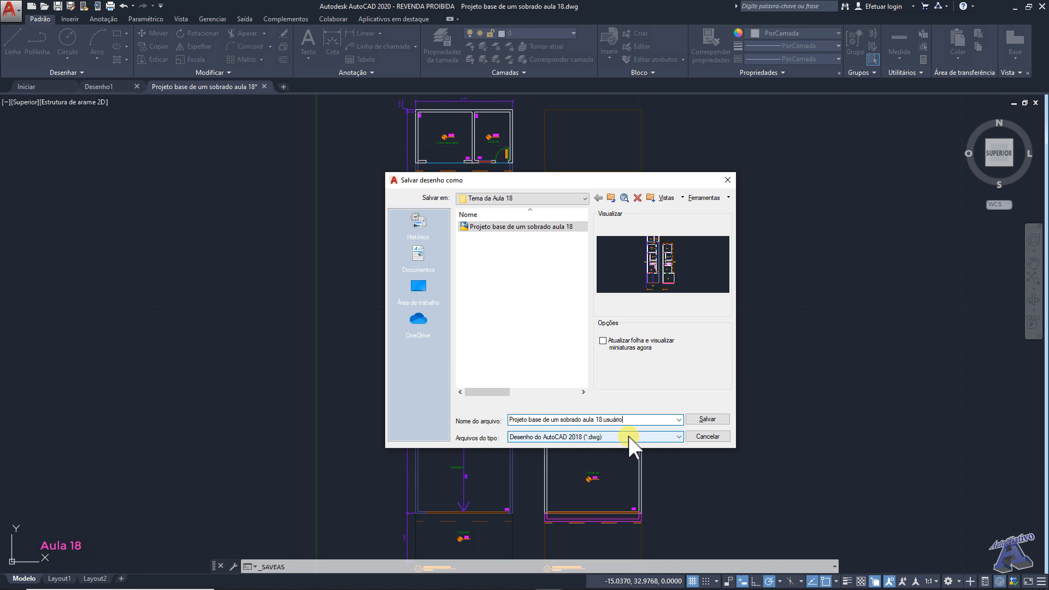
{"action": "left_click", "coordinate": [578, 435]}
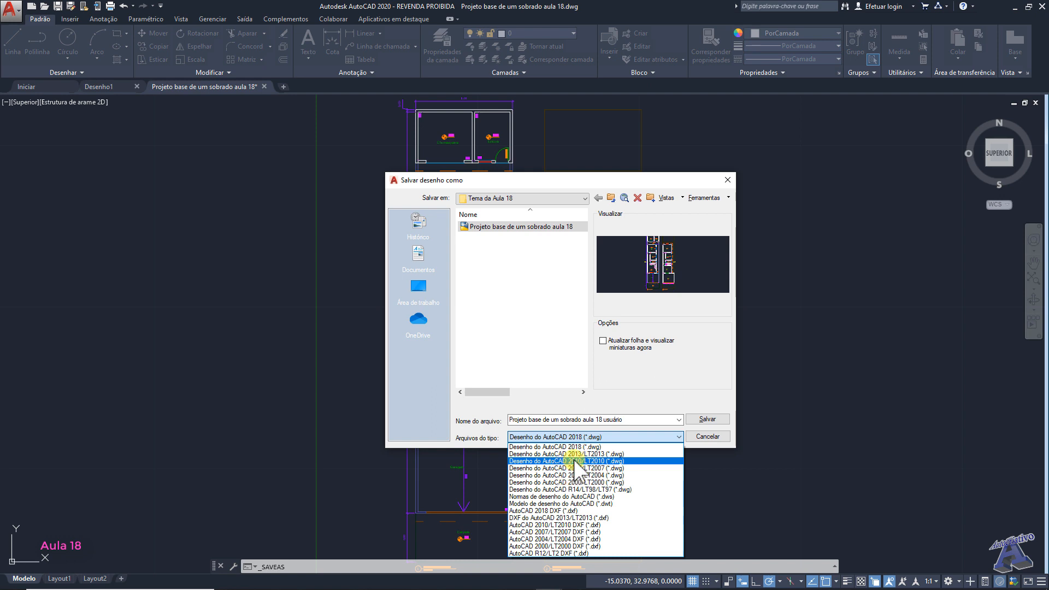
{"action": "left_click", "coordinate": [574, 461]}
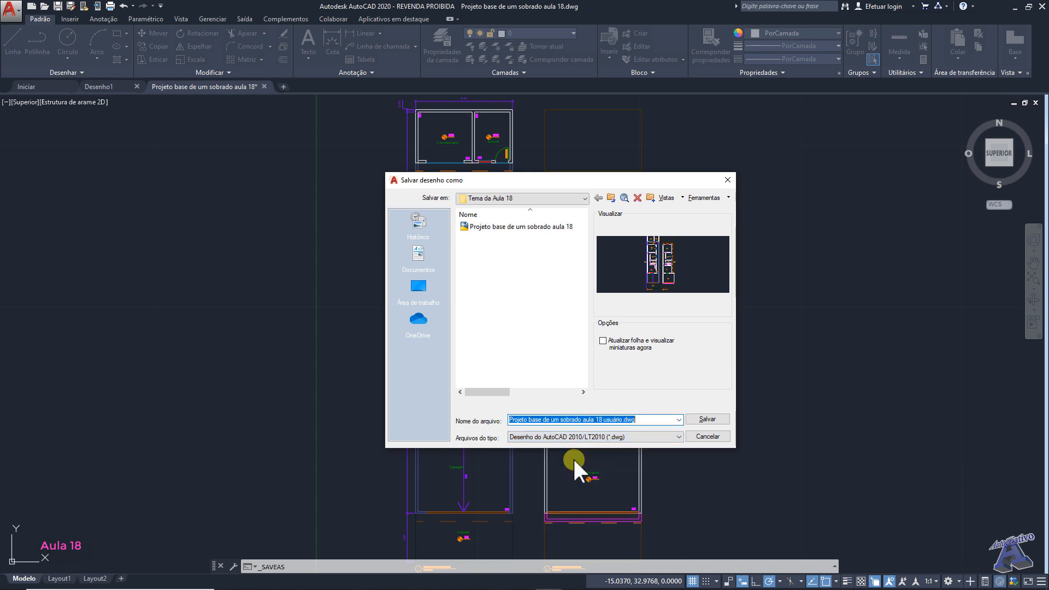
{"action": "left_click", "coordinate": [707, 419]}
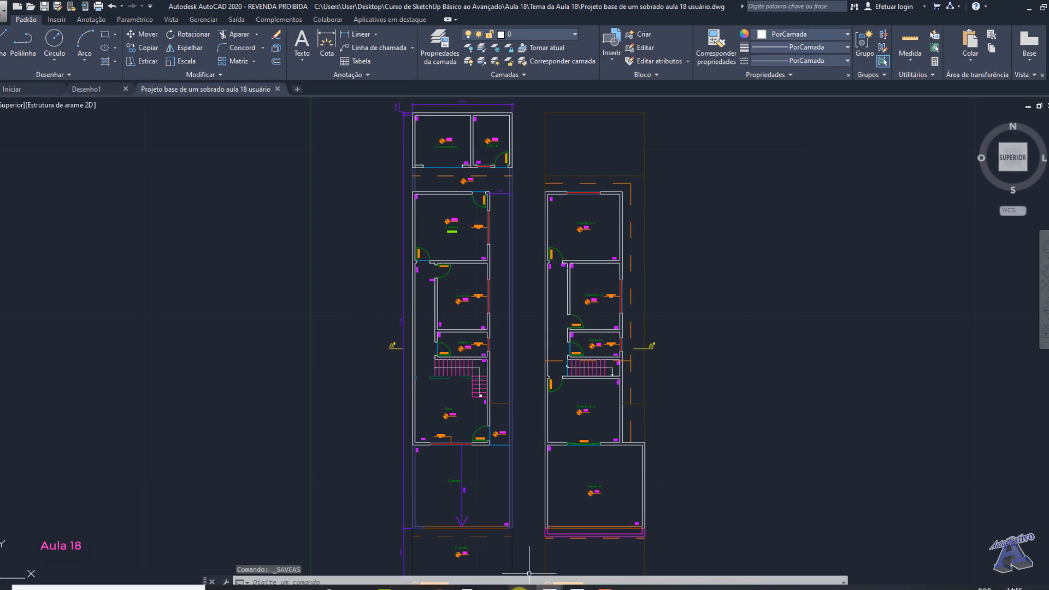
Switch to SketchUp and set the Default Tray to auto-hide to enlarge the modelling area
{"action": "left_click", "coordinate": [520, 588]}
{"action": "scroll", "coordinate": [508, 362], "scroll_direction": "down", "scroll_amount": 1}
{"action": "middle_click_drag", "start_coordinate": [512, 347], "coordinate": [532, 485]}
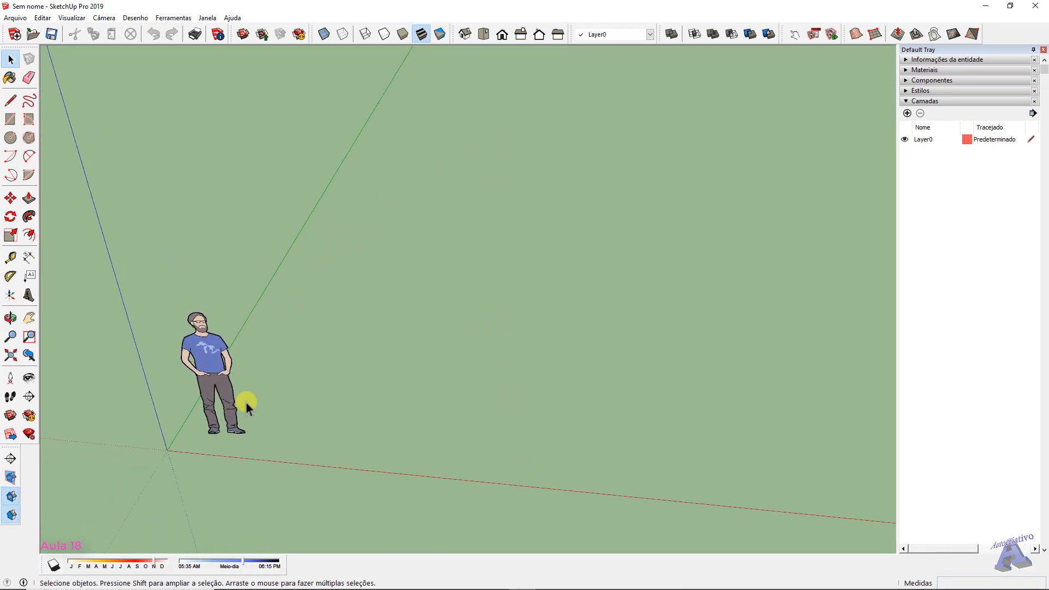
{"action": "left_click", "coordinate": [1033, 49]}
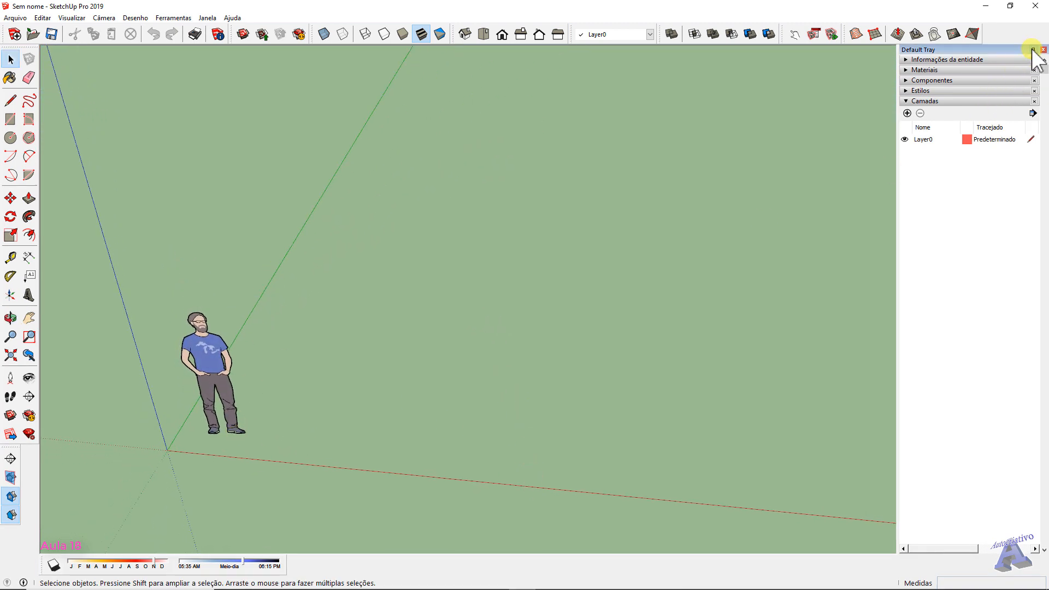
{"action": "middle_click_drag", "start_coordinate": [829, 206], "coordinate": [473, 286]}
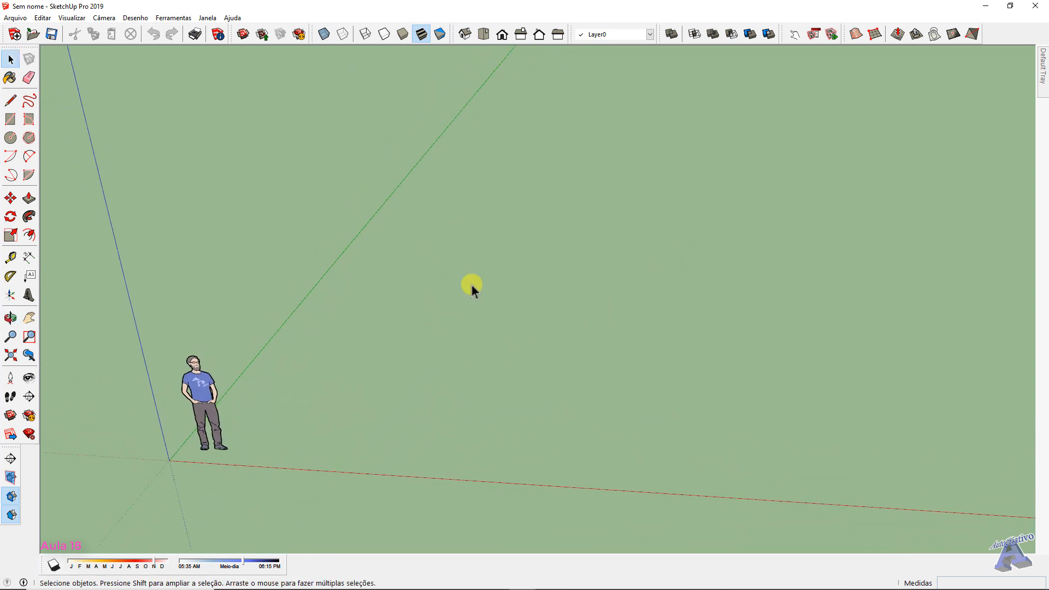
Start importing a file and limit the file type to AutoCAD files (*.dwg, *.dxf)
{"action": "left_click", "coordinate": [16, 18]}
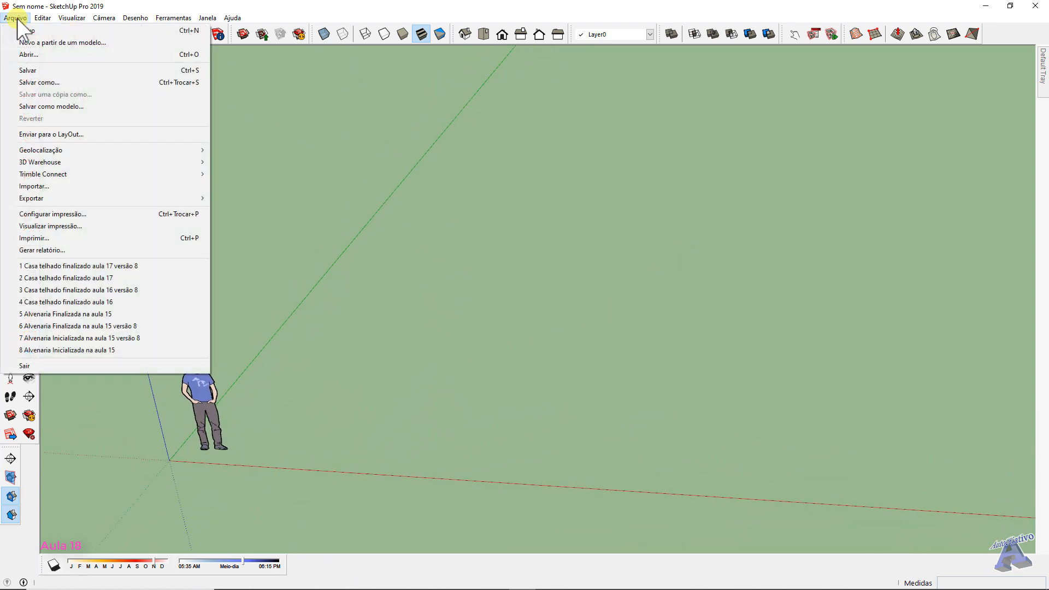
{"action": "left_click", "coordinate": [44, 186]}
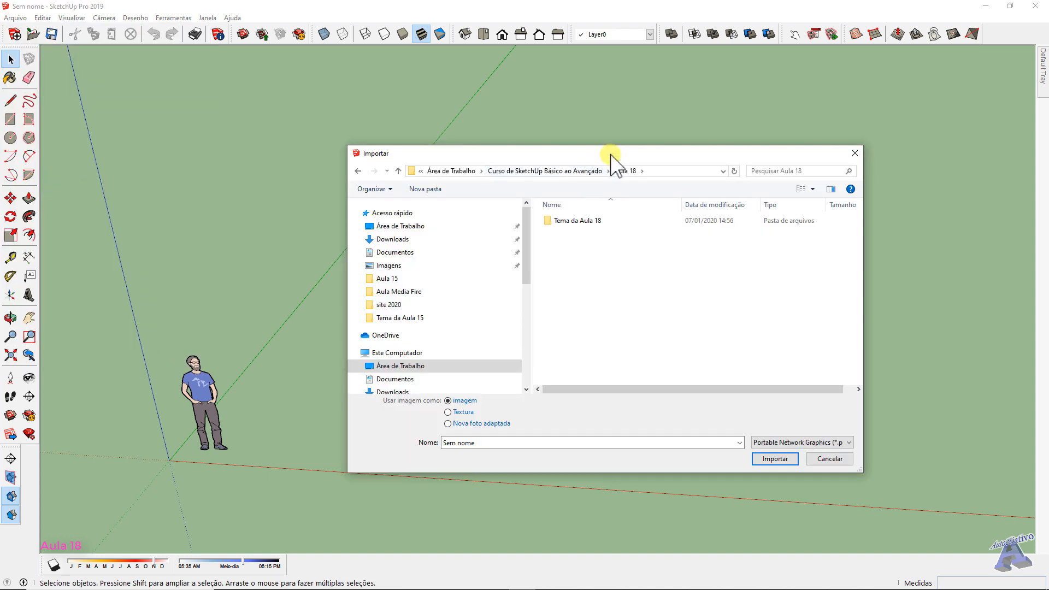
{"action": "left_click_drag", "start_coordinate": [611, 159], "coordinate": [537, 146]}
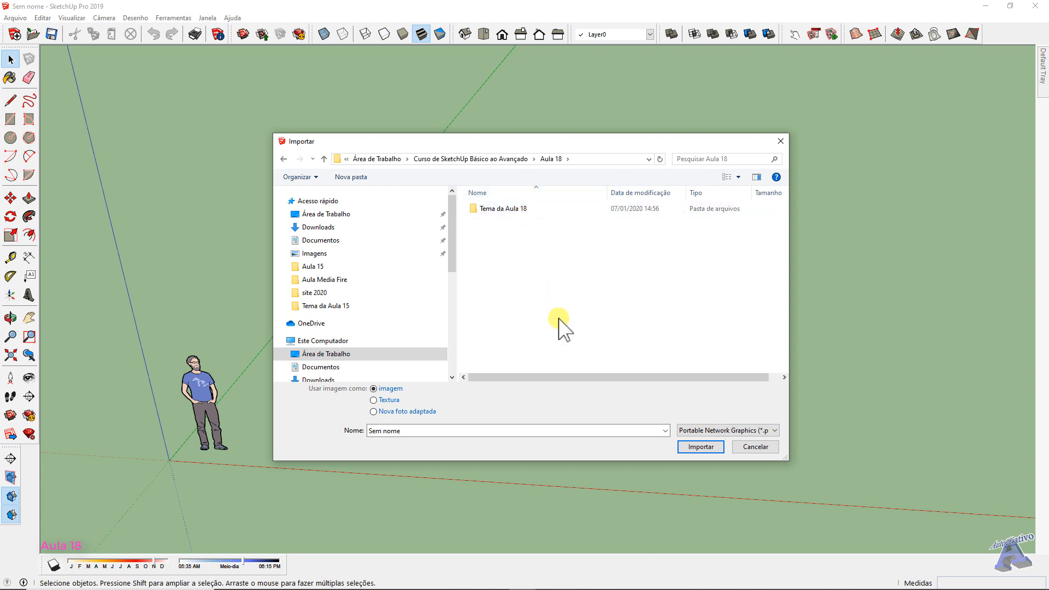
{"action": "left_click", "coordinate": [727, 430]}
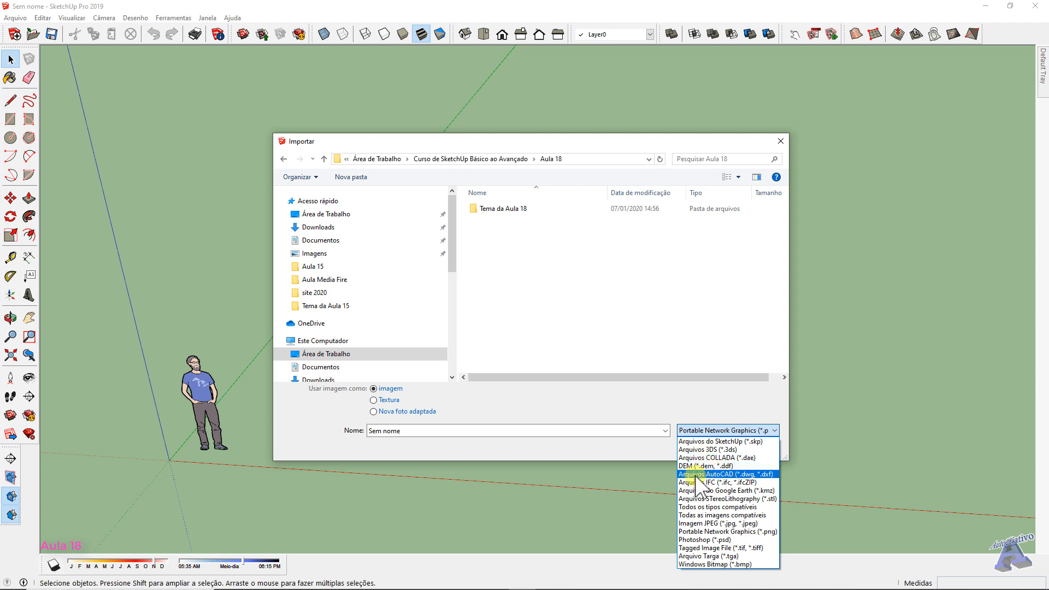
{"action": "left_click", "coordinate": [729, 475]}
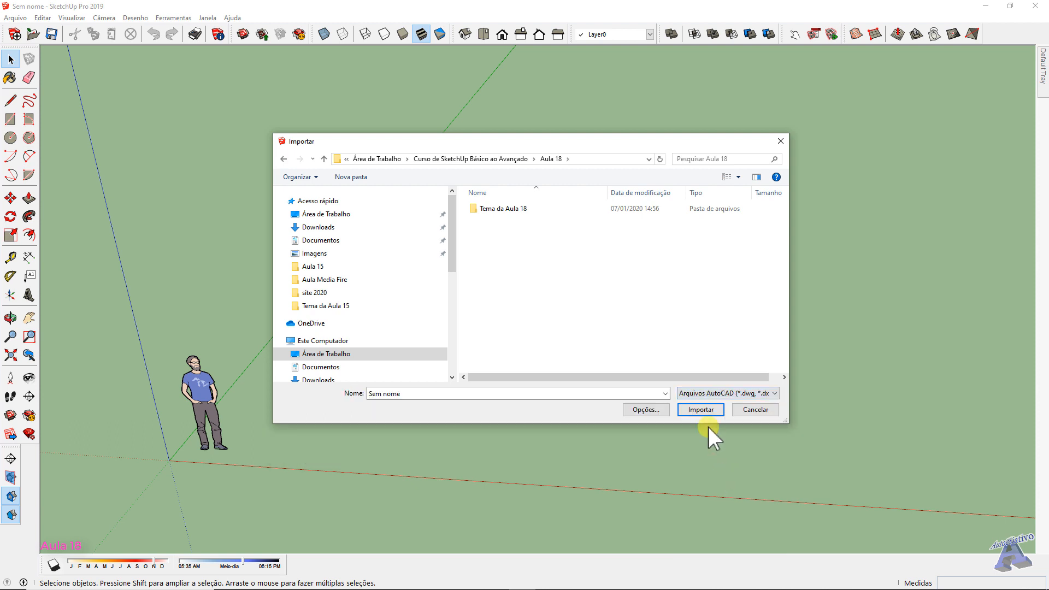
Open the "Tema da Aula 18" folder and choose "Projeto base de um sobrado aula 18 usuário" as the drawing for import
{"action": "double_click", "coordinate": [516, 210]}
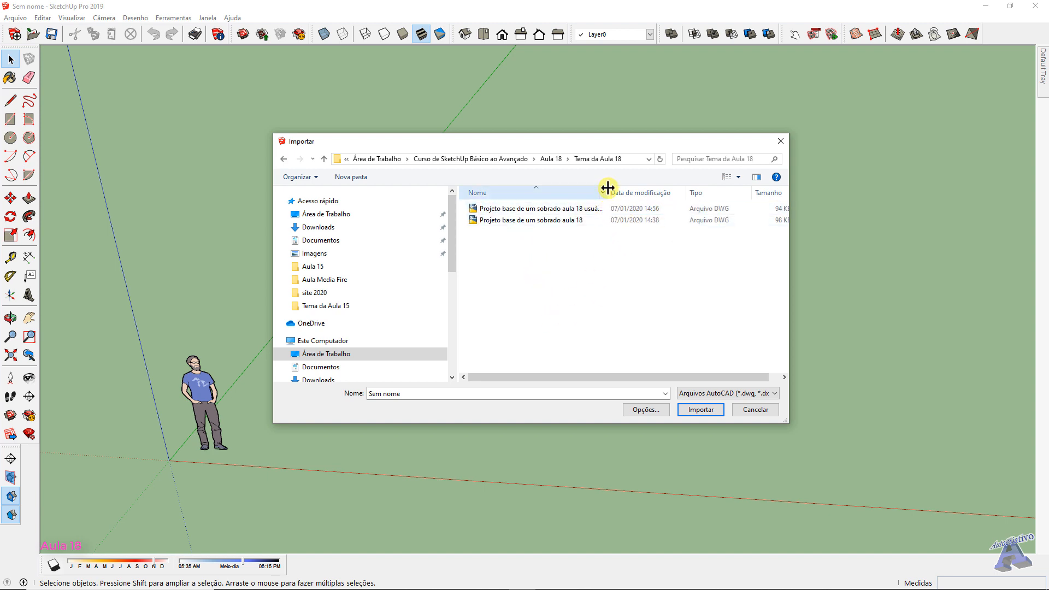
{"action": "left_click_drag", "start_coordinate": [608, 188], "coordinate": [662, 188]}
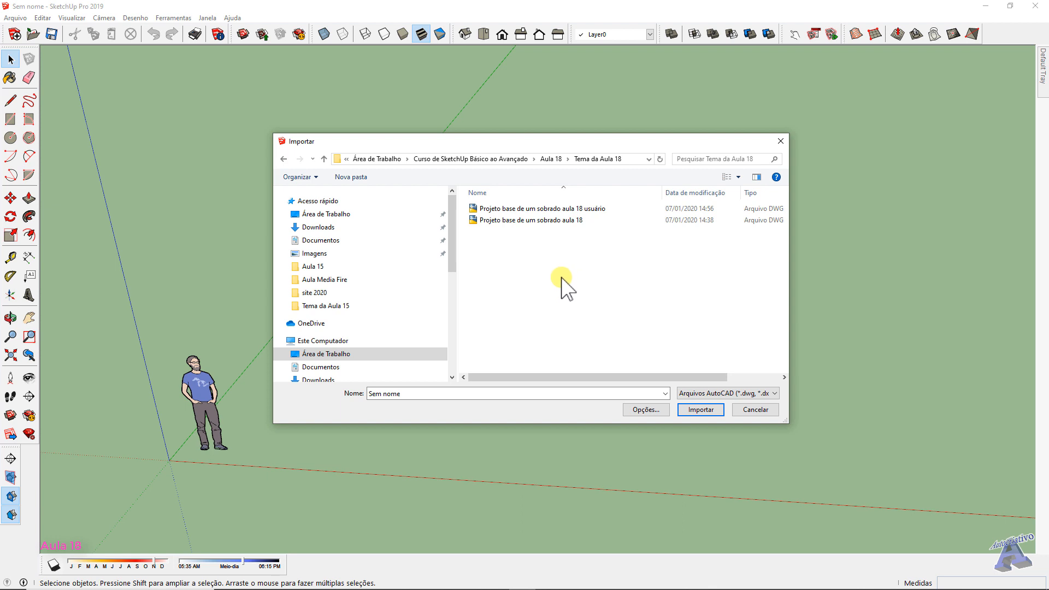
{"action": "left_click_drag", "start_coordinate": [536, 143], "coordinate": [465, 140]}
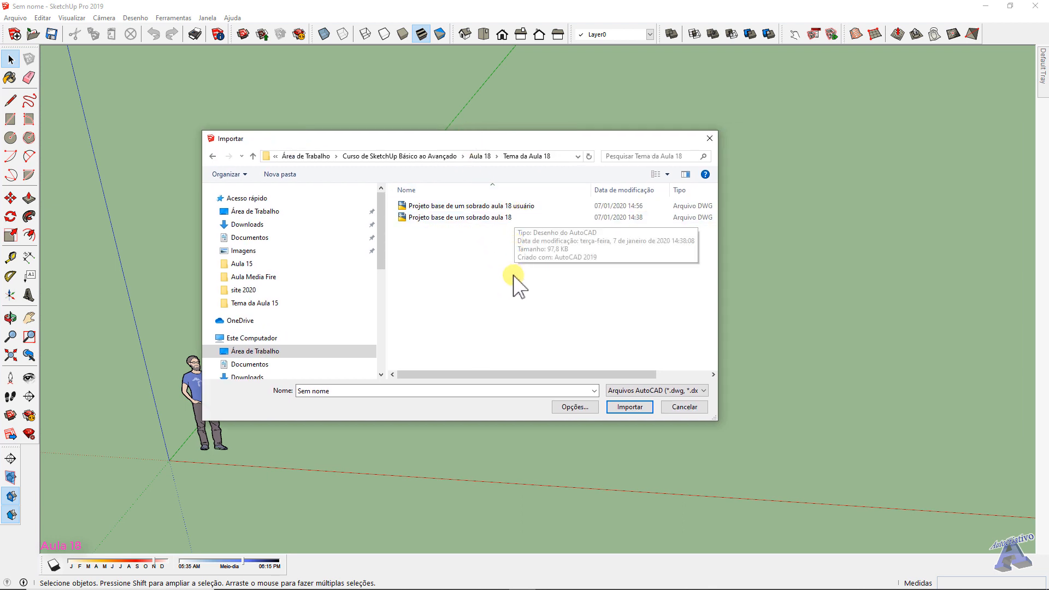
{"action": "left_click", "coordinate": [492, 206]}
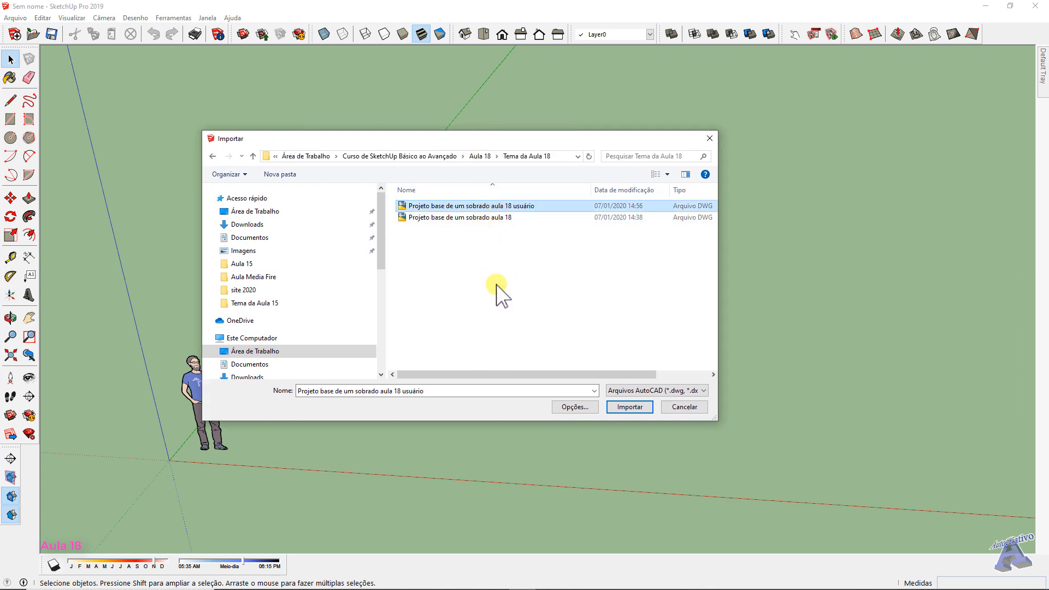
{"action": "left_click", "coordinate": [492, 218]}
{"action": "left_click", "coordinate": [492, 206]}
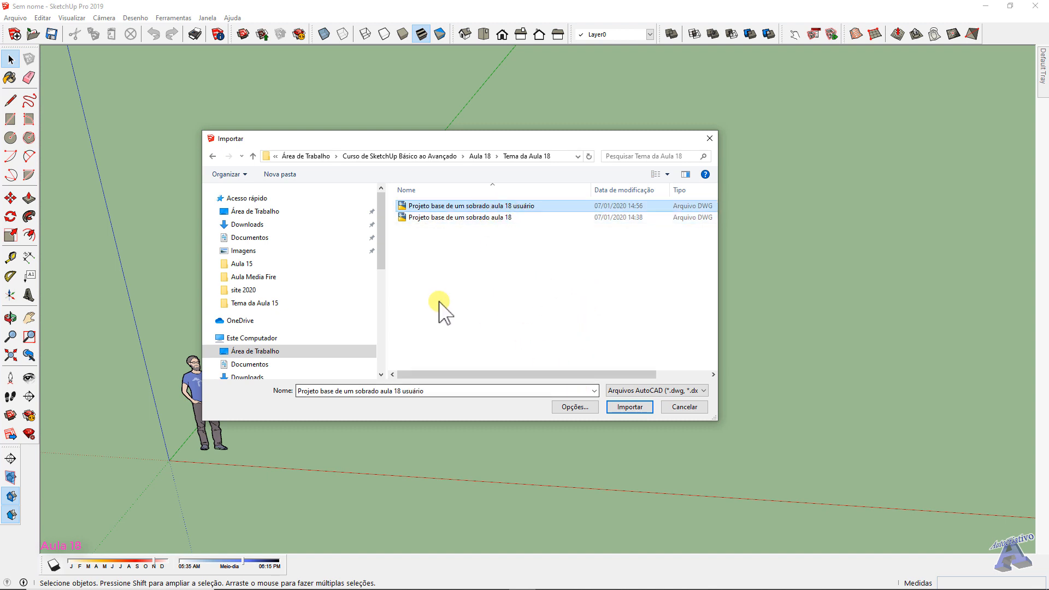
Configure the DWG import to merge coplanar faces, orient faces uniformly, skip materials, preserve the drawing origin, and use Metros as units
{"action": "left_click", "coordinate": [575, 408]}
{"action": "left_click_drag", "start_coordinate": [463, 189], "coordinate": [573, 198]}
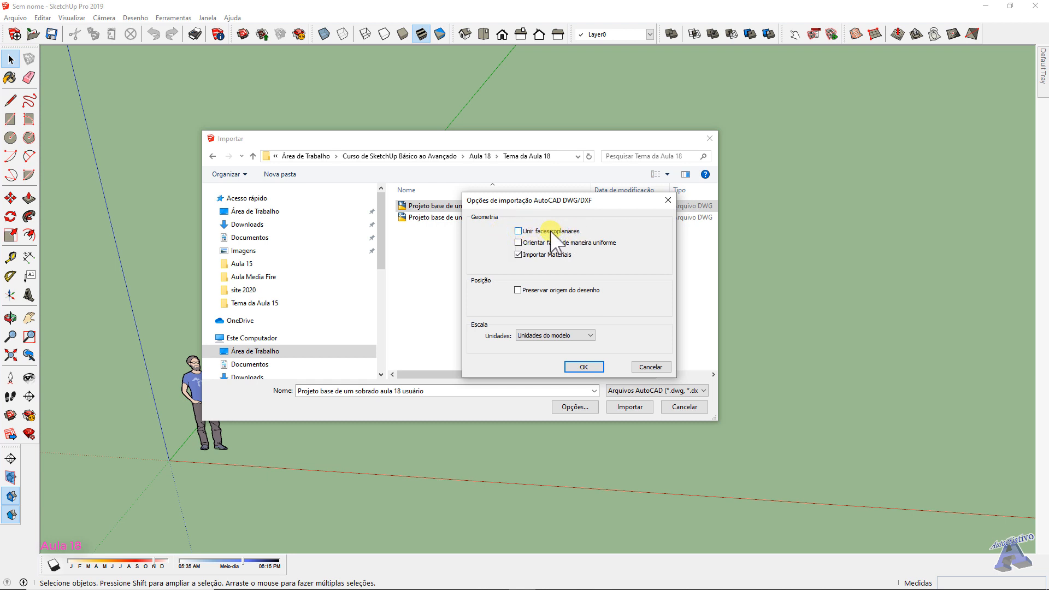
{"action": "left_click", "coordinate": [519, 231]}
{"action": "left_click", "coordinate": [519, 255]}
{"action": "left_click", "coordinate": [517, 291]}
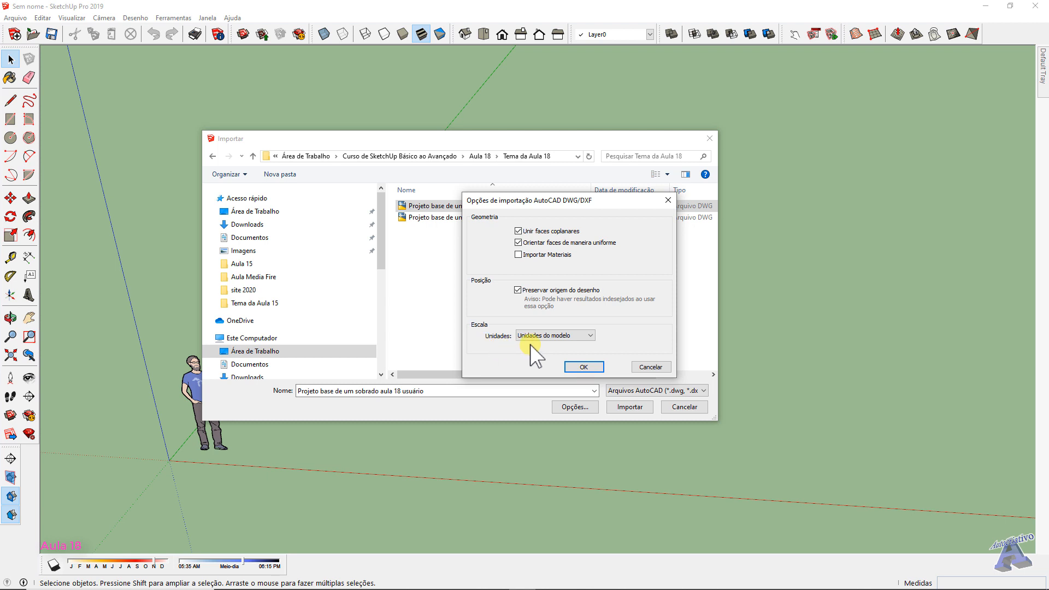
{"action": "left_click", "coordinate": [590, 336]}
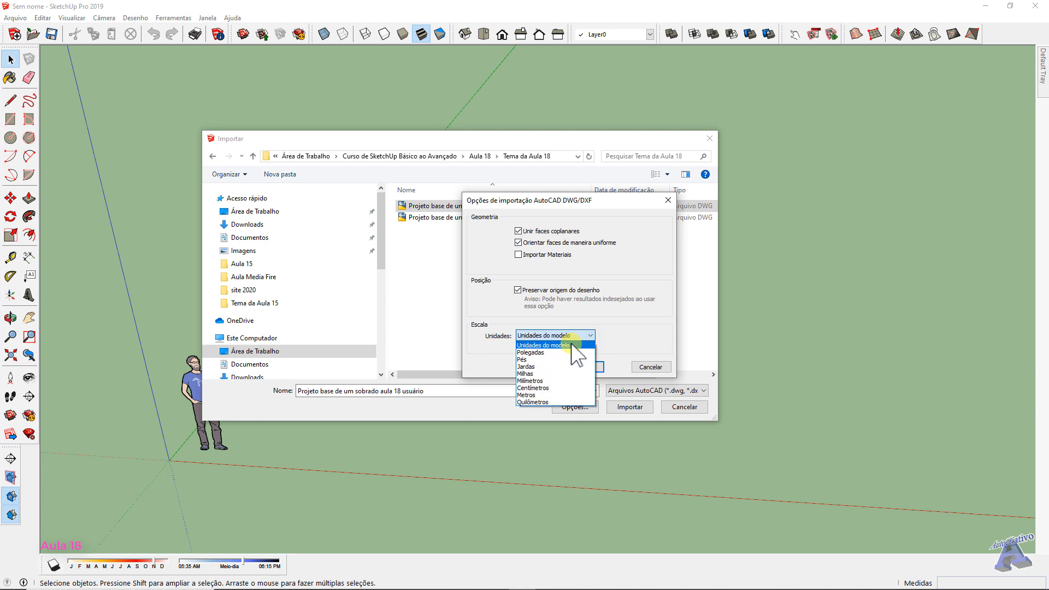
{"action": "left_click", "coordinate": [533, 395]}
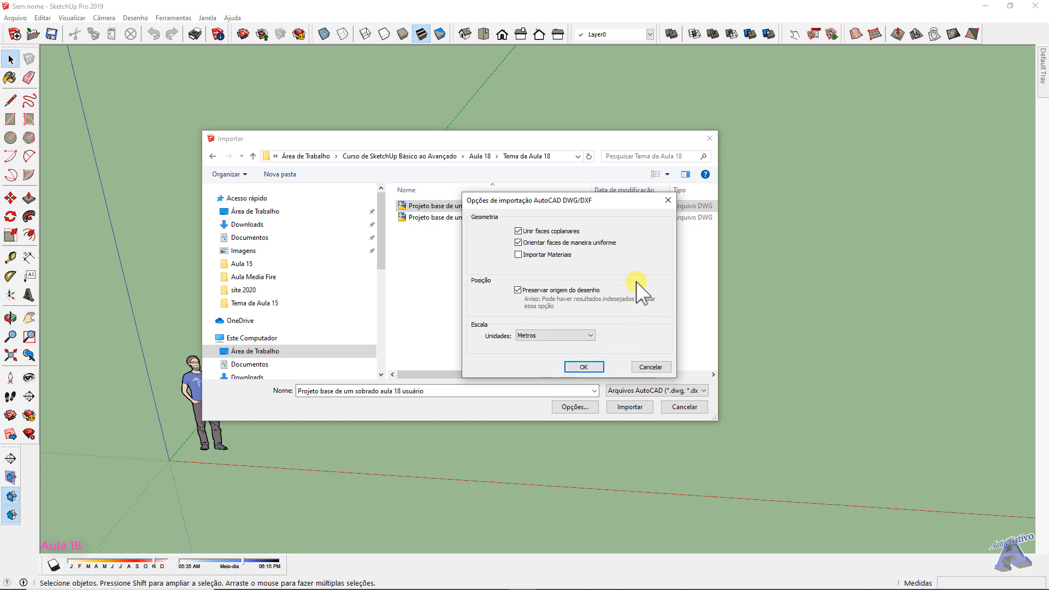
{"action": "left_click", "coordinate": [518, 244]}
{"action": "left_click", "coordinate": [584, 366]}
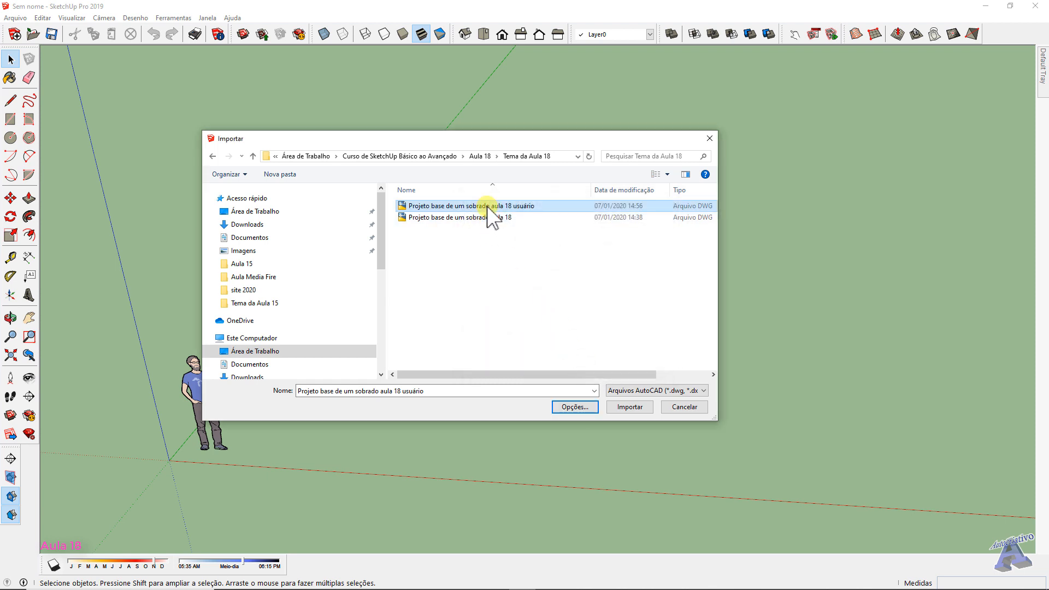
Import the chosen DWG drawing and dismiss the import results report
{"action": "left_click", "coordinate": [635, 407]}
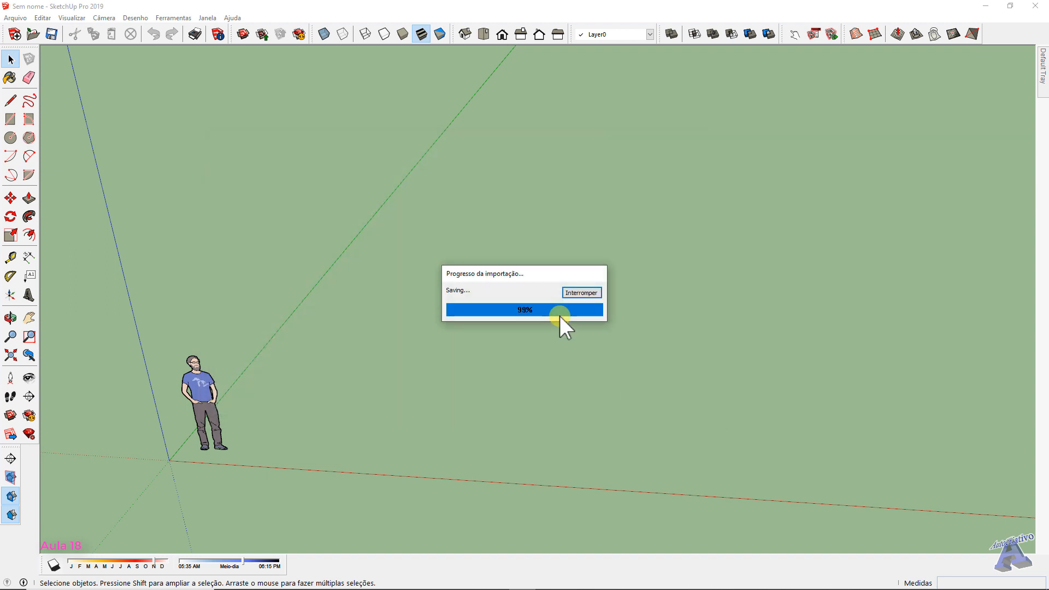
{"action": "left_click_drag", "start_coordinate": [526, 201], "coordinate": [610, 196]}
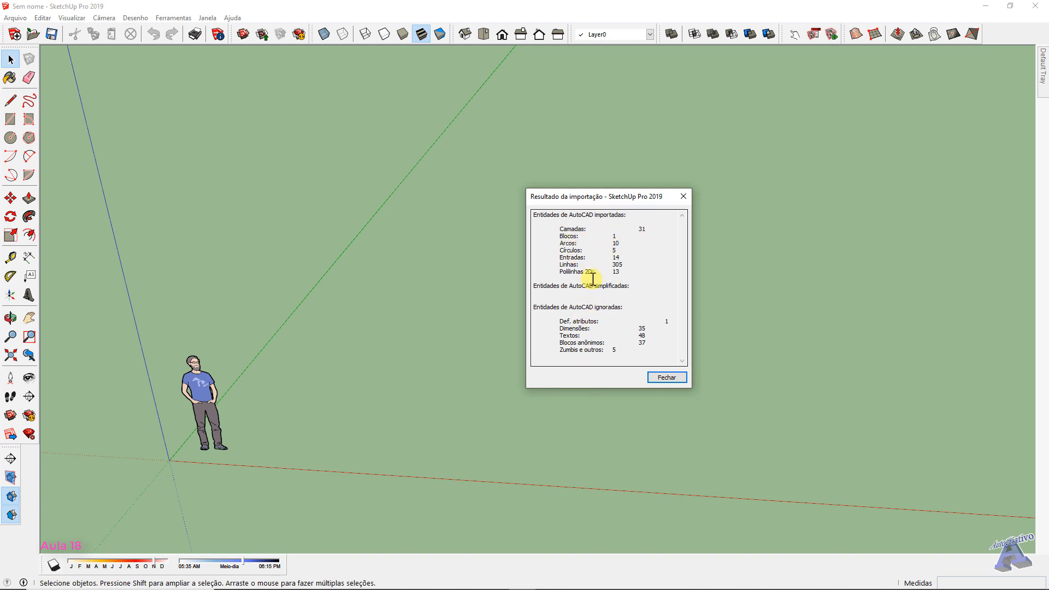
{"action": "left_click", "coordinate": [667, 377]}
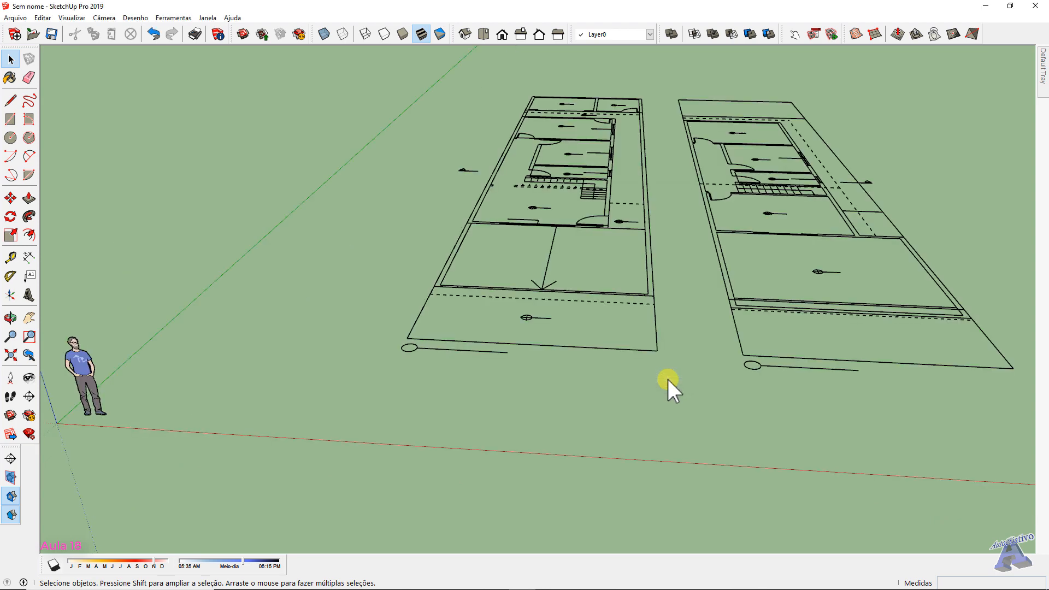
Show the imported floor plans from above in parallel projection
{"action": "scroll", "coordinate": [668, 377], "scroll_direction": "down", "scroll_amount": 5}
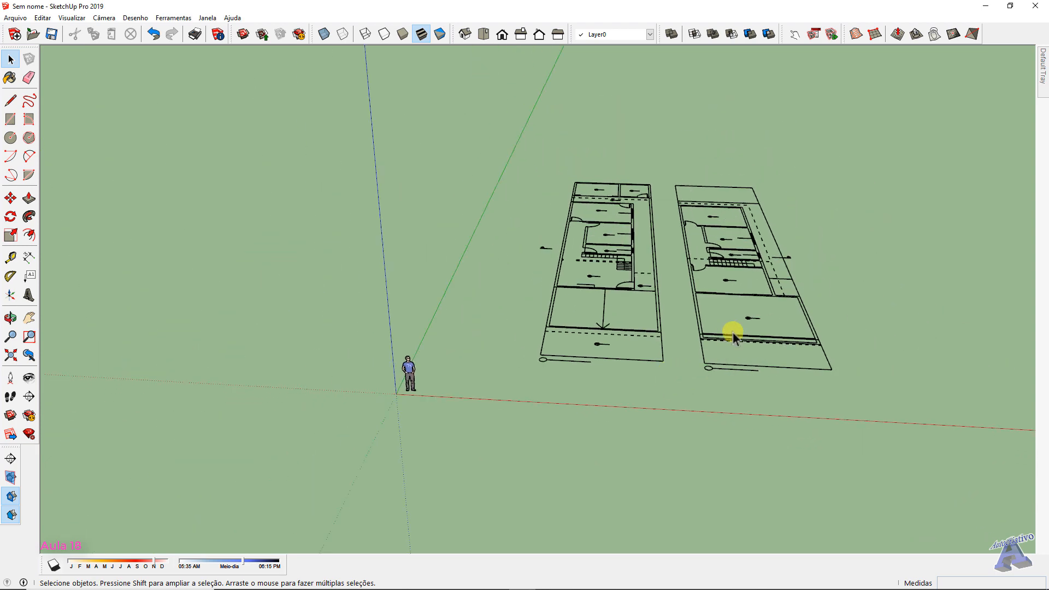
{"action": "middle_click_drag", "start_coordinate": [733, 333], "coordinate": [690, 432]}
{"action": "scroll", "coordinate": [691, 254], "scroll_direction": "up", "scroll_amount": 1}
{"action": "middle_click_drag", "start_coordinate": [690, 246], "coordinate": [579, 352], "text": "shift"}
{"action": "scroll", "coordinate": [511, 234], "scroll_direction": "up", "scroll_amount": 4}
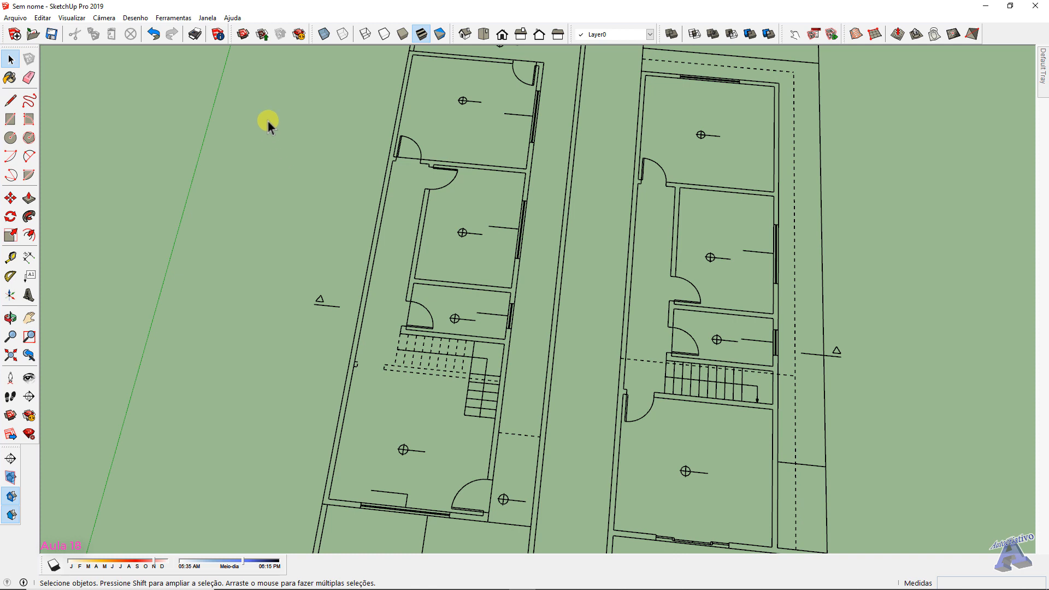
{"action": "left_click", "coordinate": [484, 33]}
{"action": "left_click", "coordinate": [104, 19]}
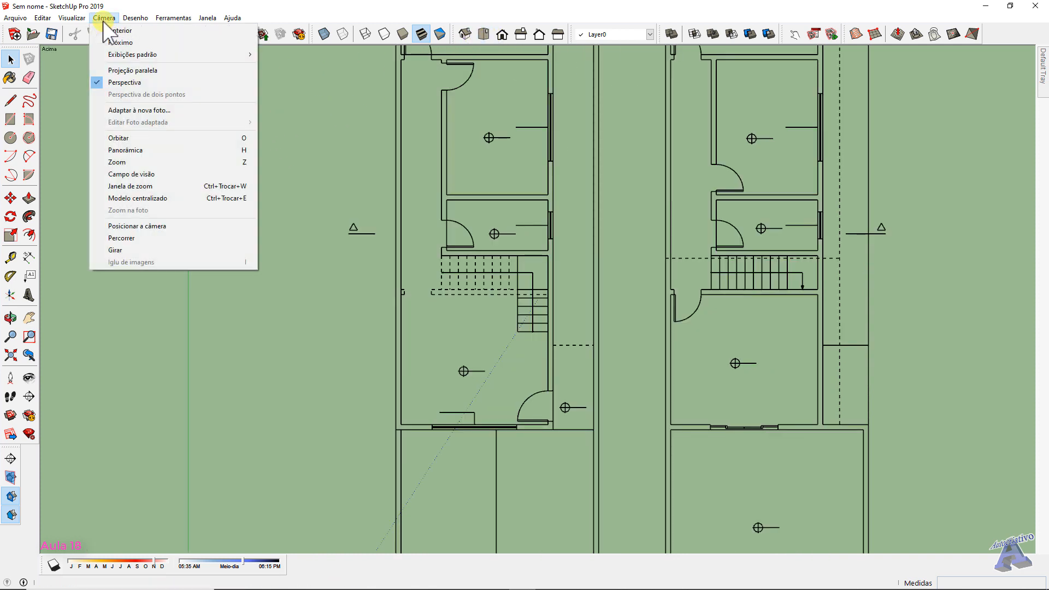
{"action": "left_click", "coordinate": [133, 71]}
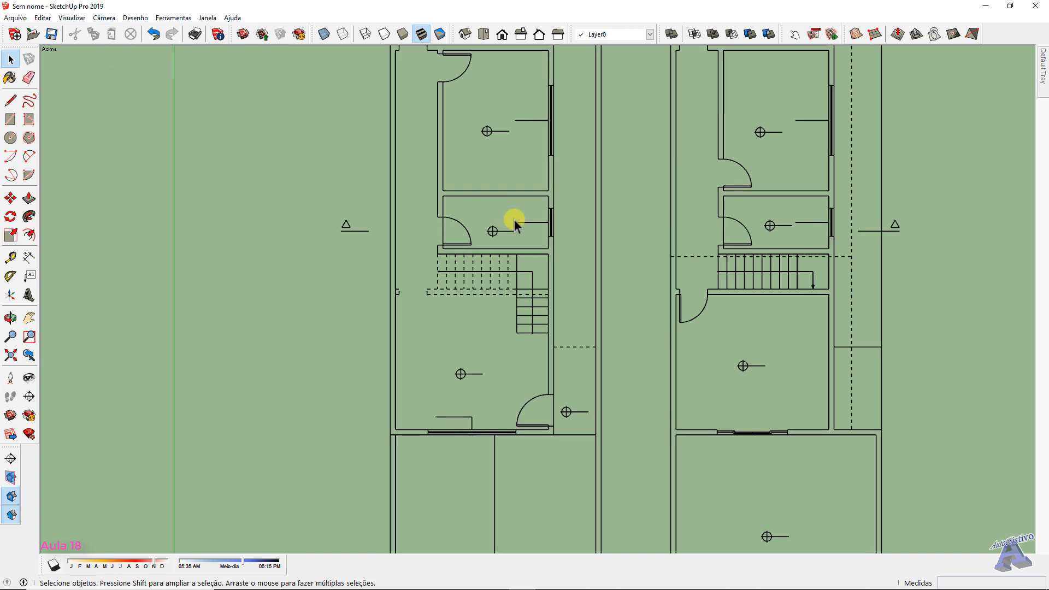
Examine the walls, doors, windows and stairs of both imported floor plans from above
{"action": "scroll", "coordinate": [500, 160], "scroll_direction": "down", "scroll_amount": 2}
{"action": "scroll", "coordinate": [495, 143], "scroll_direction": "up", "scroll_amount": 3}
{"action": "middle_click_drag", "start_coordinate": [495, 143], "coordinate": [514, 467], "text": "shift"}
{"action": "scroll", "coordinate": [525, 426], "scroll_direction": "down", "scroll_amount": 1}
{"action": "scroll", "coordinate": [541, 210], "scroll_direction": "up", "scroll_amount": 5}
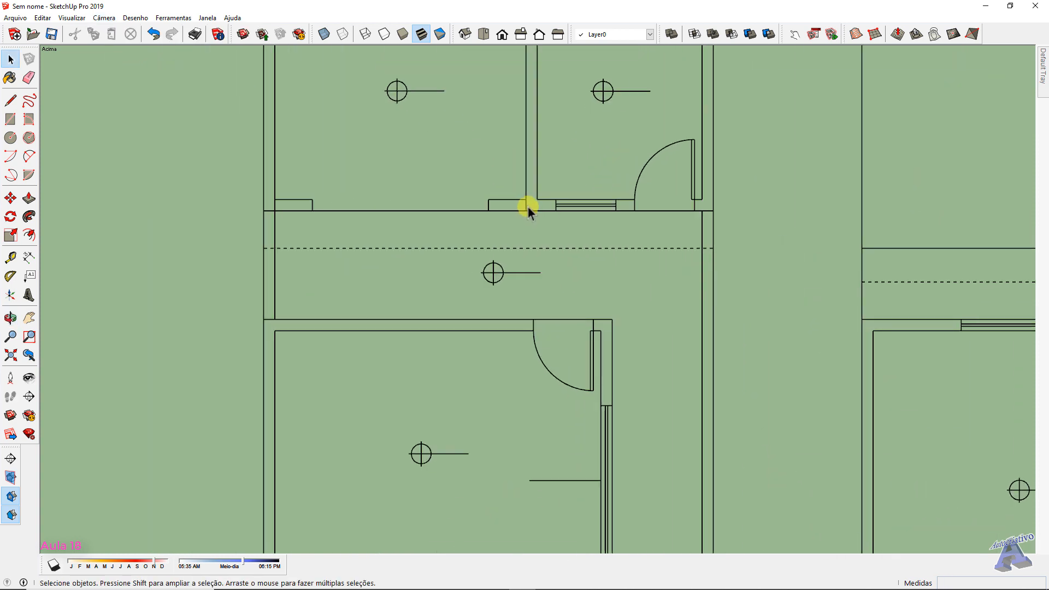
{"action": "scroll", "coordinate": [532, 199], "scroll_direction": "up", "scroll_amount": 2}
{"action": "scroll", "coordinate": [539, 206], "scroll_direction": "down", "scroll_amount": 4}
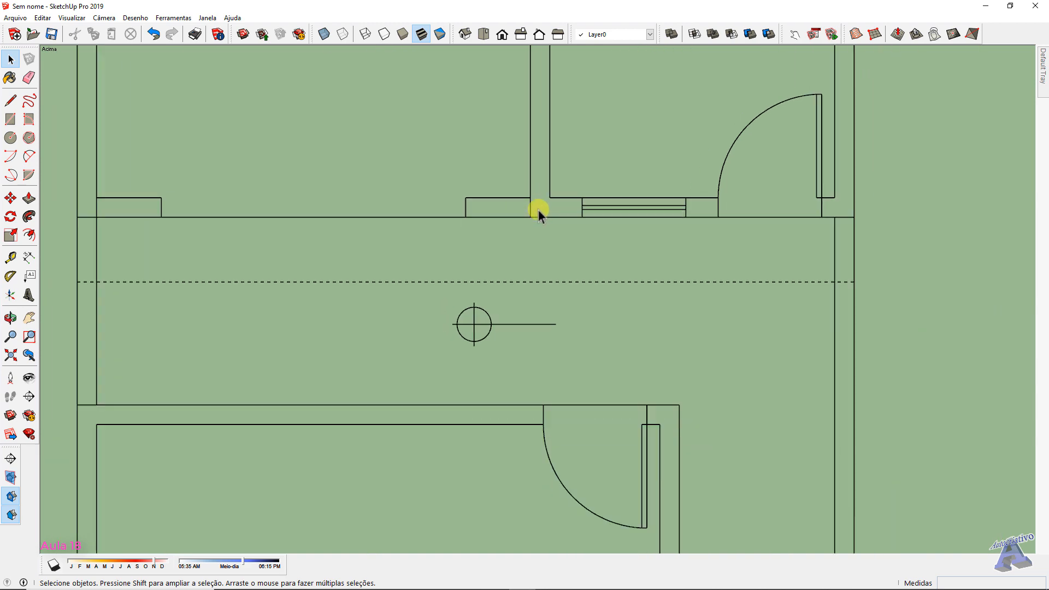
{"action": "scroll", "coordinate": [517, 234], "scroll_direction": "down", "scroll_amount": 4}
{"action": "middle_click_drag", "start_coordinate": [523, 265], "coordinate": [508, 192], "text": "shift"}
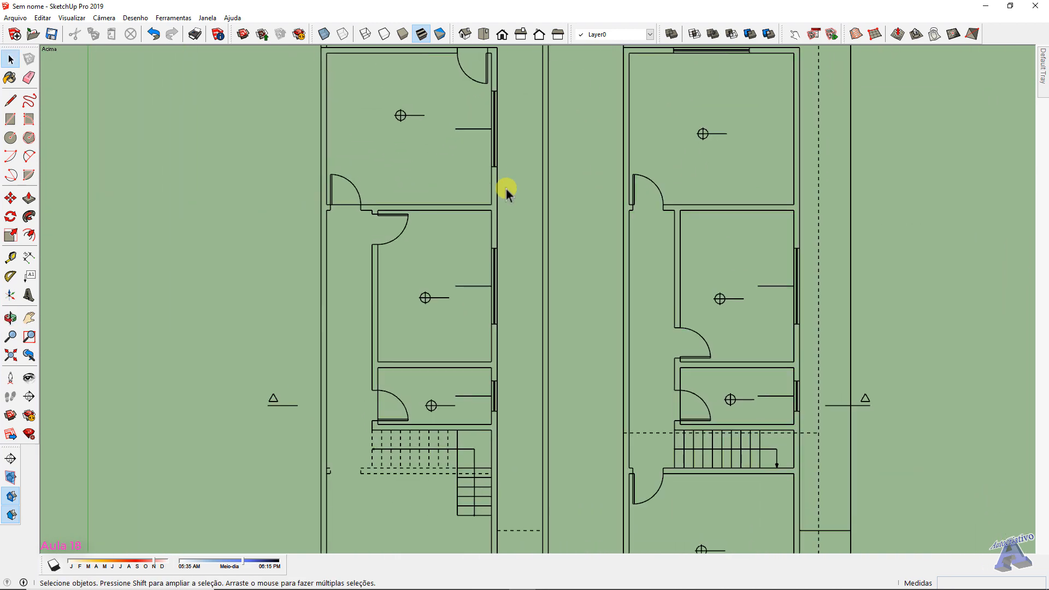
{"action": "scroll", "coordinate": [532, 243], "scroll_direction": "down", "scroll_amount": 2}
{"action": "scroll", "coordinate": [532, 243], "scroll_direction": "down", "scroll_amount": 2}
{"action": "middle_click_drag", "start_coordinate": [539, 323], "coordinate": [550, 199], "text": "shift"}
{"action": "scroll", "coordinate": [484, 271], "scroll_direction": "up", "scroll_amount": 3}
{"action": "scroll", "coordinate": [484, 271], "scroll_direction": "up", "scroll_amount": 2}
{"action": "scroll", "coordinate": [484, 269], "scroll_direction": "down", "scroll_amount": 2}
{"action": "scroll", "coordinate": [483, 269], "scroll_direction": "up", "scroll_amount": 2}
{"action": "scroll", "coordinate": [539, 206], "scroll_direction": "up", "scroll_amount": 2}
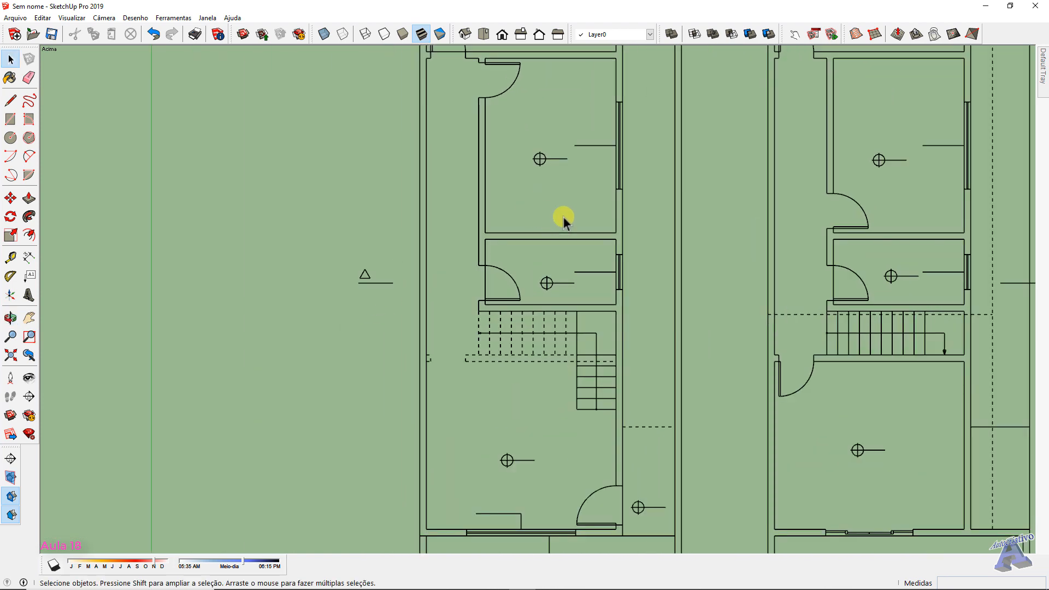
{"action": "scroll", "coordinate": [565, 220], "scroll_direction": "up", "scroll_amount": 2}
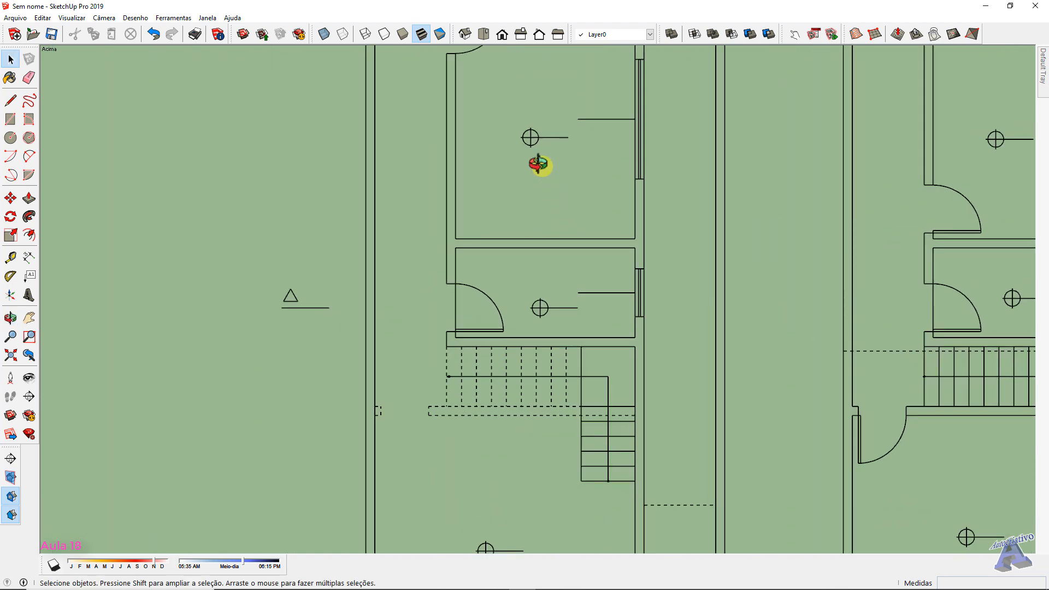
Orbit away from the plans briefly and restore the top view over the Escritório and Banheiro
{"action": "left_click", "coordinate": [483, 30]}
{"action": "middle_click_drag", "start_coordinate": [480, 106], "coordinate": [545, 299]}
{"action": "left_click", "coordinate": [485, 36]}
{"action": "key", "text": "space"}
{"action": "scroll", "coordinate": [504, 306], "scroll_direction": "up", "scroll_amount": 1}
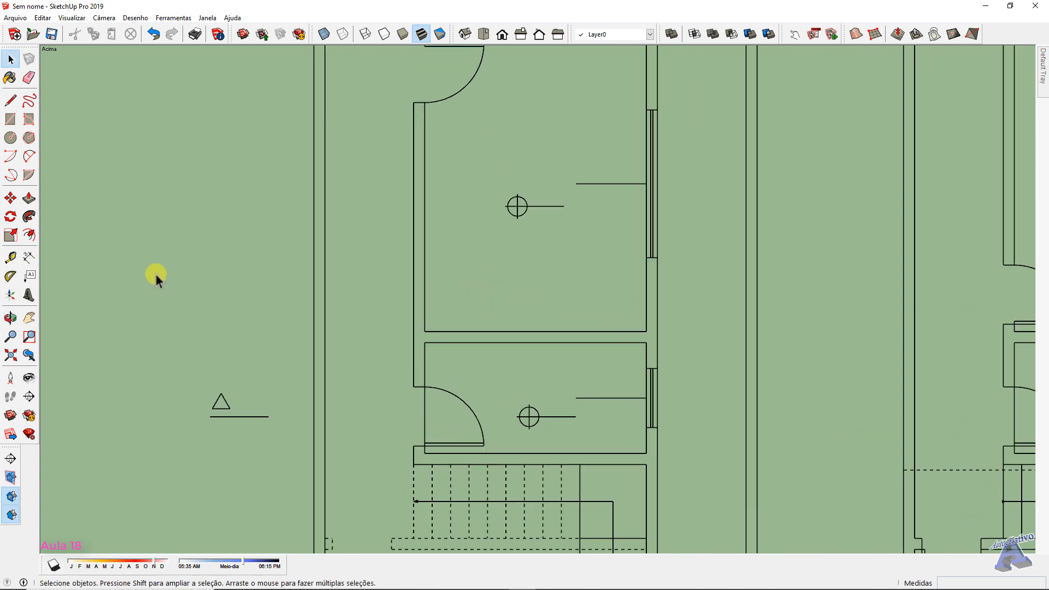
Check the Escritório's inner width along the Banheiro wall with a temporary linear dimension, and delete that dimension
{"action": "left_click", "coordinate": [29, 258]}
{"action": "scroll", "coordinate": [412, 335], "scroll_direction": "up", "scroll_amount": 1}
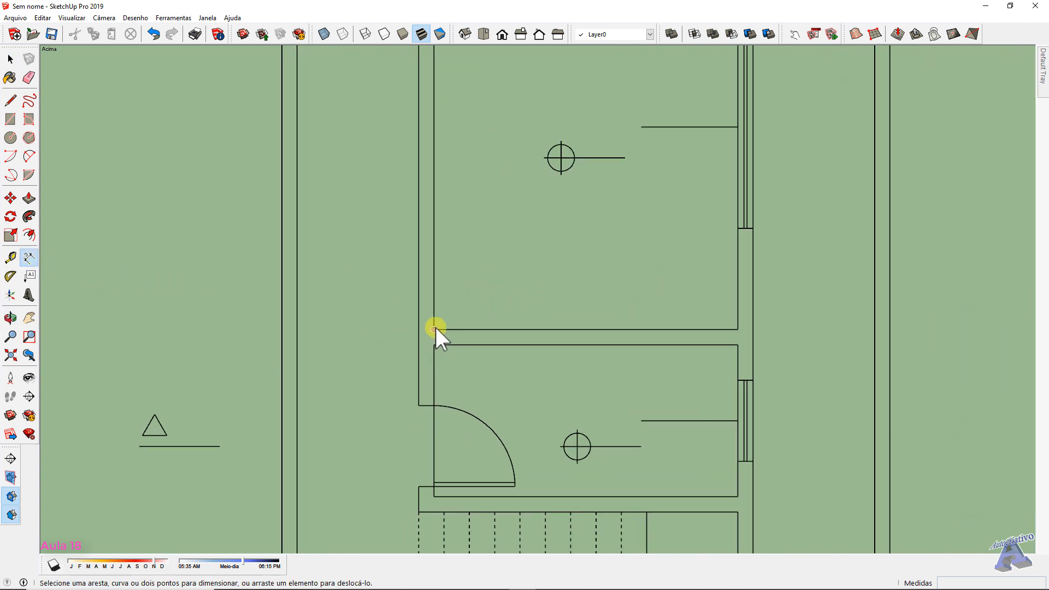
{"action": "left_click", "coordinate": [434, 330]}
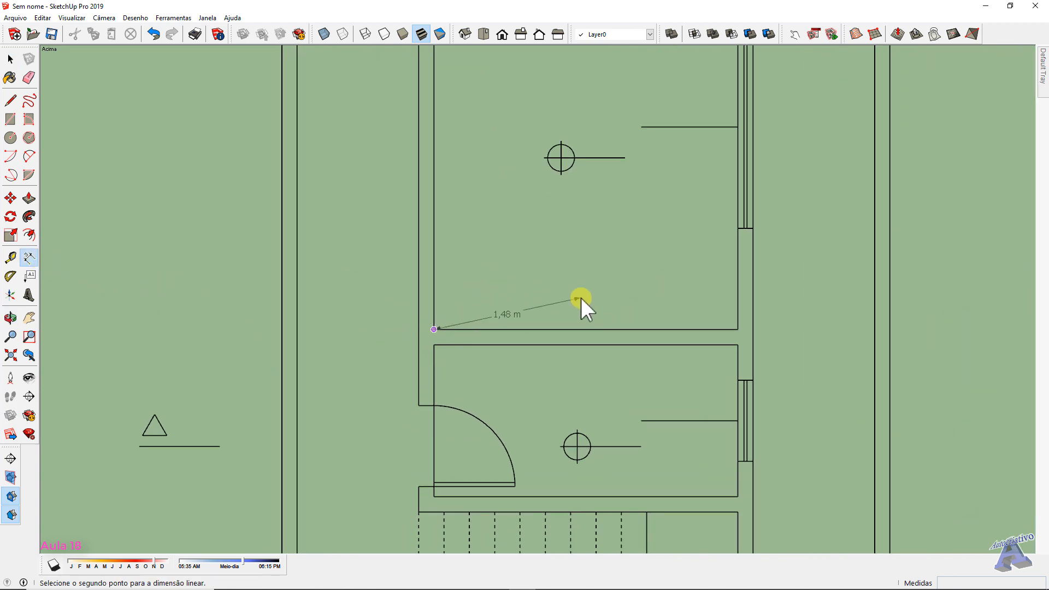
{"action": "left_click", "coordinate": [738, 329]}
{"action": "left_click", "coordinate": [731, 302]}
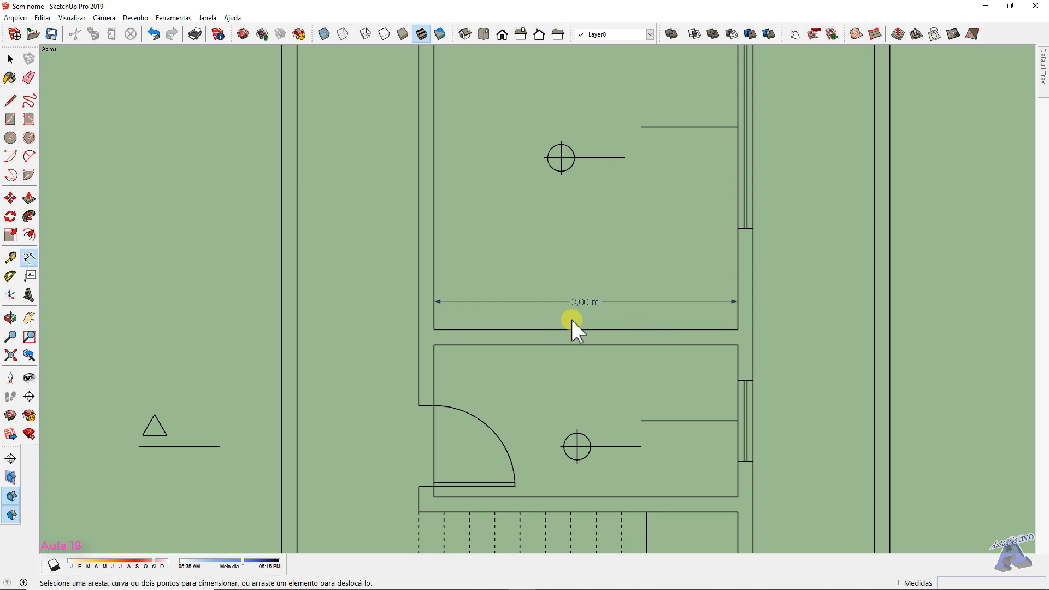
{"action": "scroll", "coordinate": [562, 322], "scroll_direction": "down", "scroll_amount": 2}
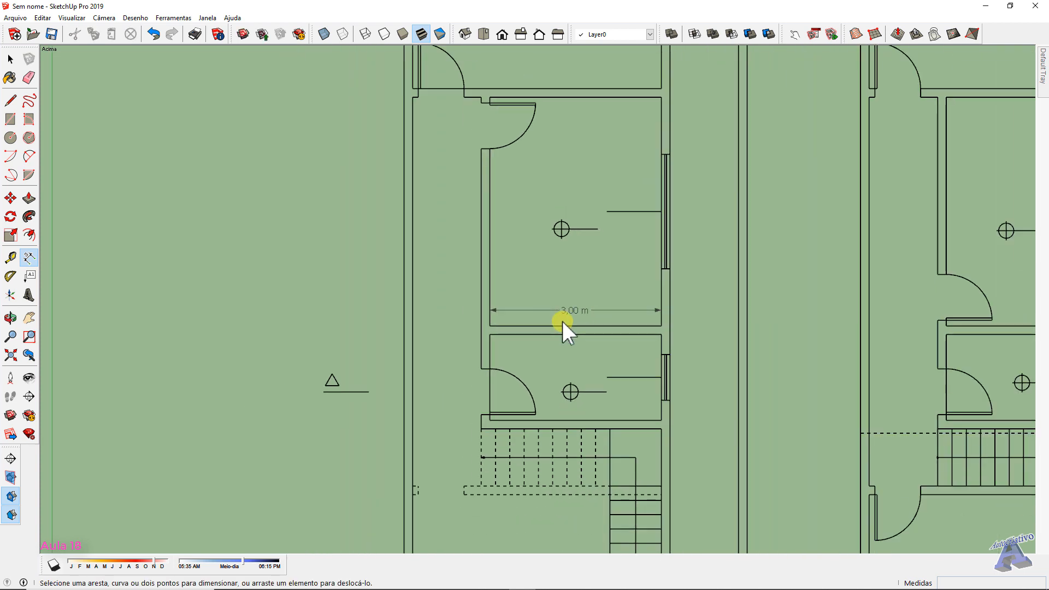
{"action": "key", "text": "space"}
{"action": "left_click", "coordinate": [568, 313]}
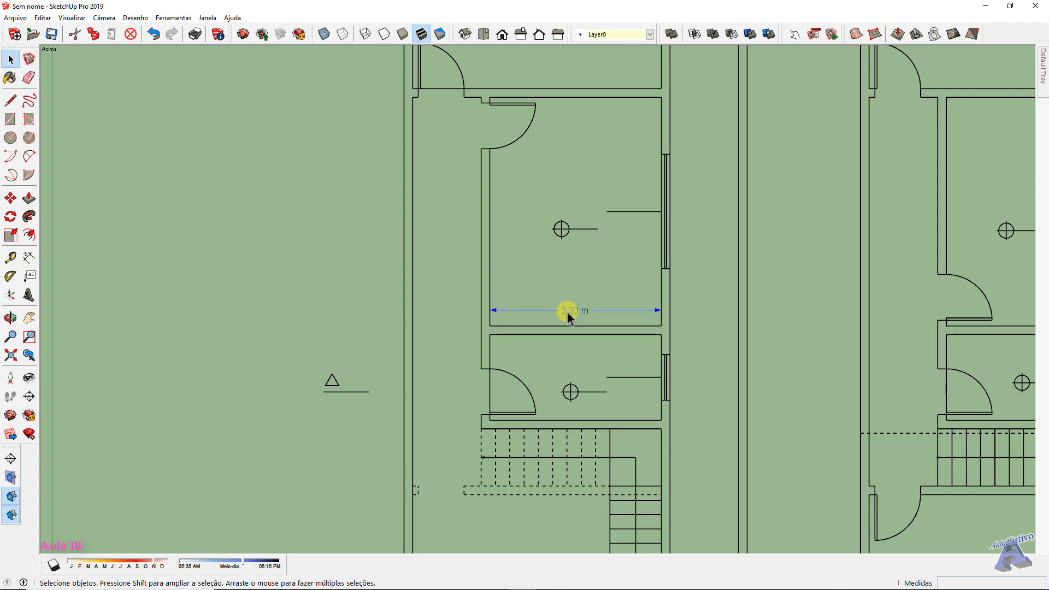
{"action": "key", "text": "Delete"}
Switch the camera back to perspective projection and orbit around both floor plans
{"action": "scroll", "coordinate": [569, 312], "scroll_direction": "down", "scroll_amount": 4}
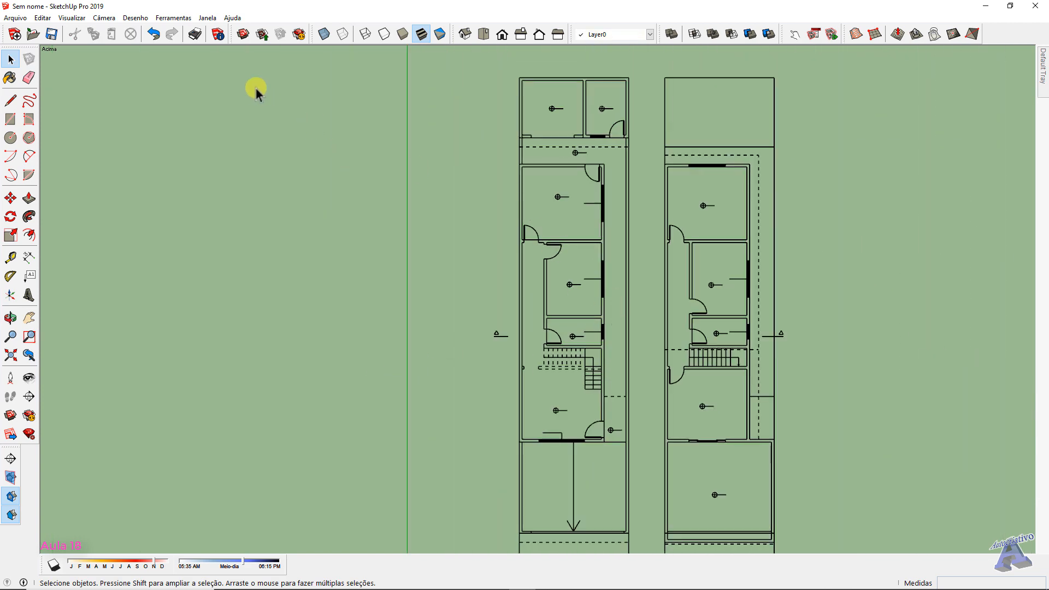
{"action": "left_click", "coordinate": [104, 17]}
{"action": "left_click", "coordinate": [134, 83]}
{"action": "key", "text": "o"}
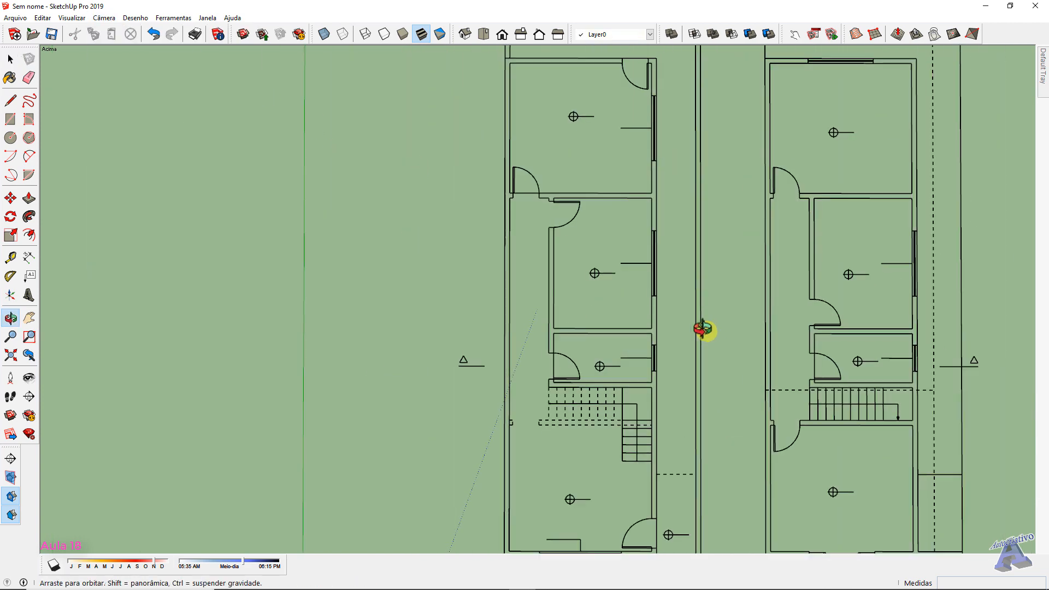
Examine both floor plans and their position relative to the origin from an oblique view
{"action": "left_click_drag", "start_coordinate": [704, 330], "coordinate": [477, 256]}
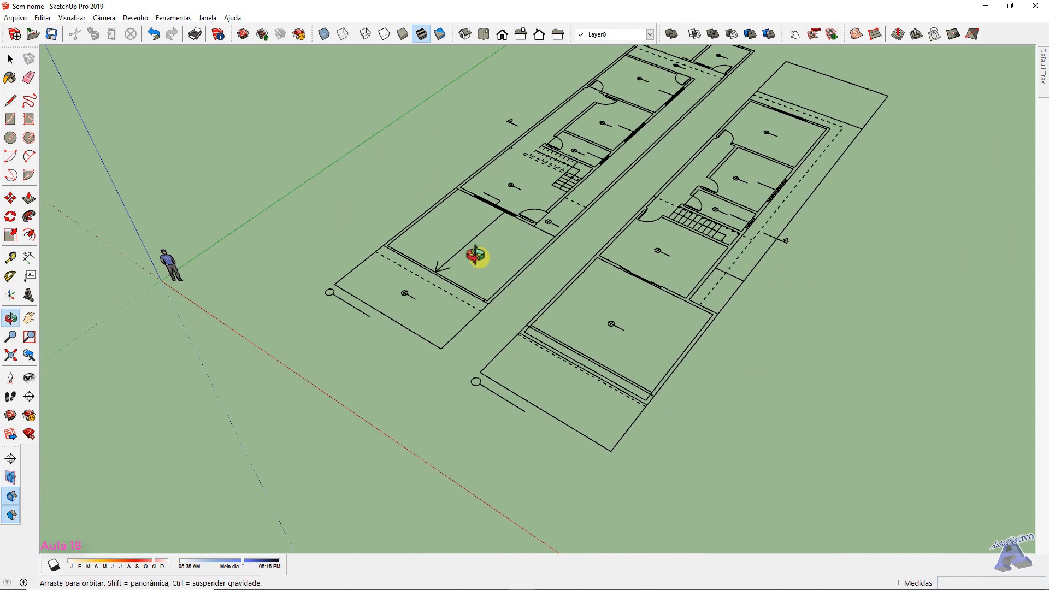
{"action": "key", "text": "space"}
{"action": "scroll", "coordinate": [340, 289], "scroll_direction": "up", "scroll_amount": 4}
{"action": "middle_click_drag", "start_coordinate": [331, 288], "coordinate": [472, 276], "text": "shift"}
{"action": "scroll", "coordinate": [473, 276], "scroll_direction": "up", "scroll_amount": 1}
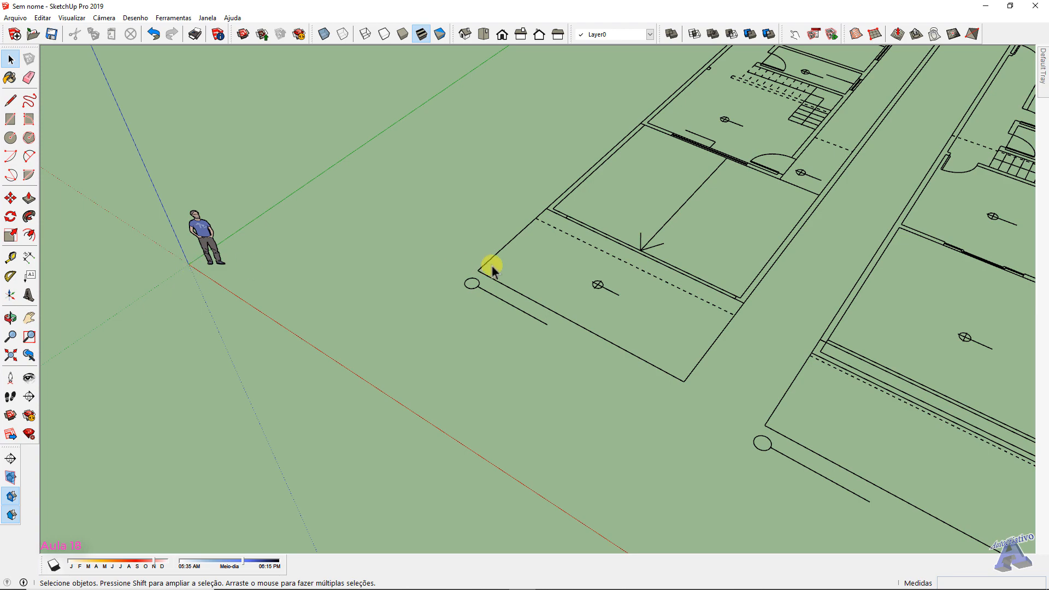
{"action": "scroll", "coordinate": [579, 330], "scroll_direction": "down", "scroll_amount": 3}
{"action": "middle_click_drag", "start_coordinate": [732, 305], "coordinate": [570, 314], "text": "shift"}
{"action": "middle_click_drag", "start_coordinate": [692, 353], "coordinate": [652, 297]}
{"action": "scroll", "coordinate": [652, 297], "scroll_direction": "down", "scroll_amount": 1}
{"action": "middle_click_drag", "start_coordinate": [730, 316], "coordinate": [625, 267], "text": "shift"}
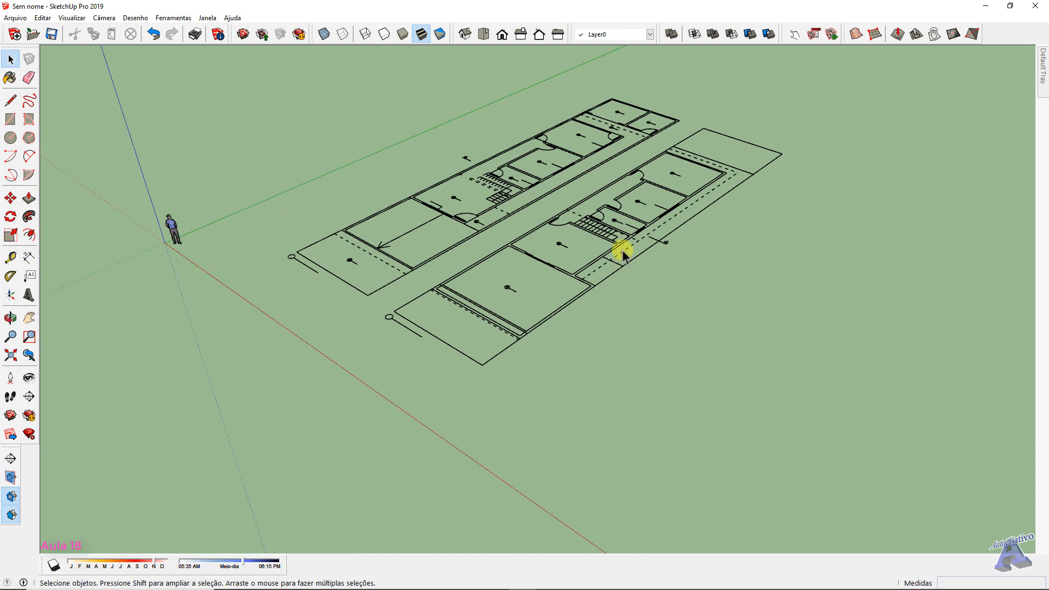
Explode the imported floor-plan component into separate entities
{"action": "left_click", "coordinate": [625, 250]}
{"action": "scroll", "coordinate": [575, 239], "scroll_direction": "up", "scroll_amount": 4}
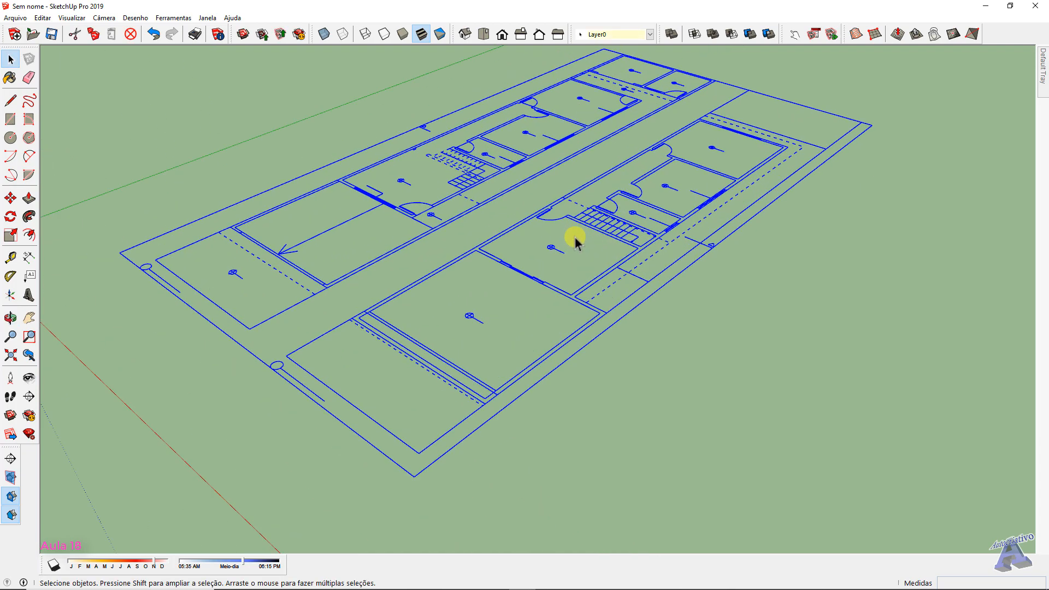
{"action": "scroll", "coordinate": [547, 237], "scroll_direction": "up", "scroll_amount": 1}
{"action": "middle_click_drag", "start_coordinate": [547, 238], "coordinate": [475, 234]}
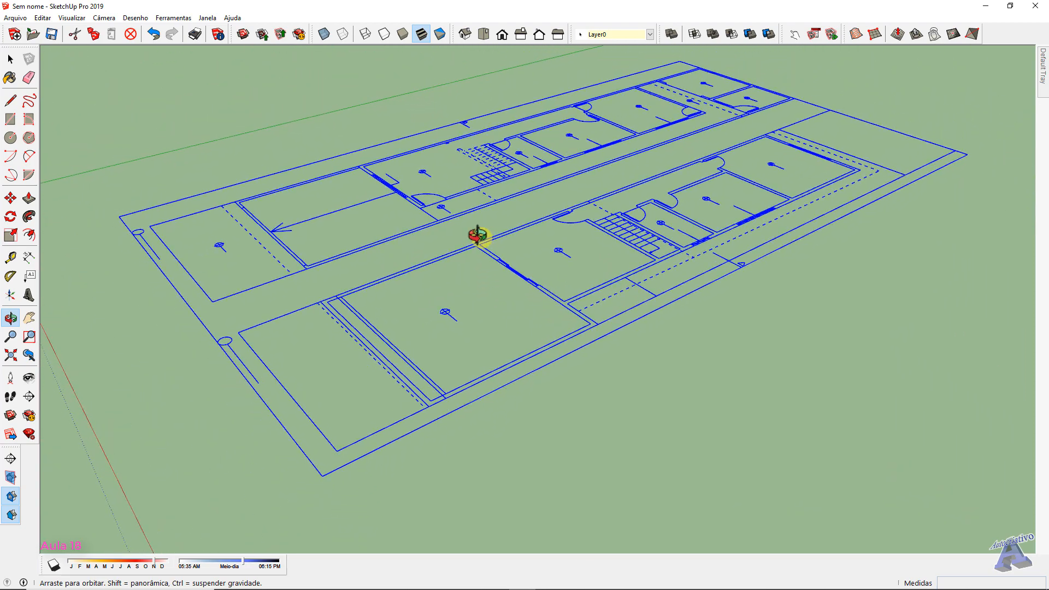
{"action": "scroll", "coordinate": [571, 310], "scroll_direction": "up", "scroll_amount": 3}
{"action": "scroll", "coordinate": [571, 311], "scroll_direction": "up", "scroll_amount": 2}
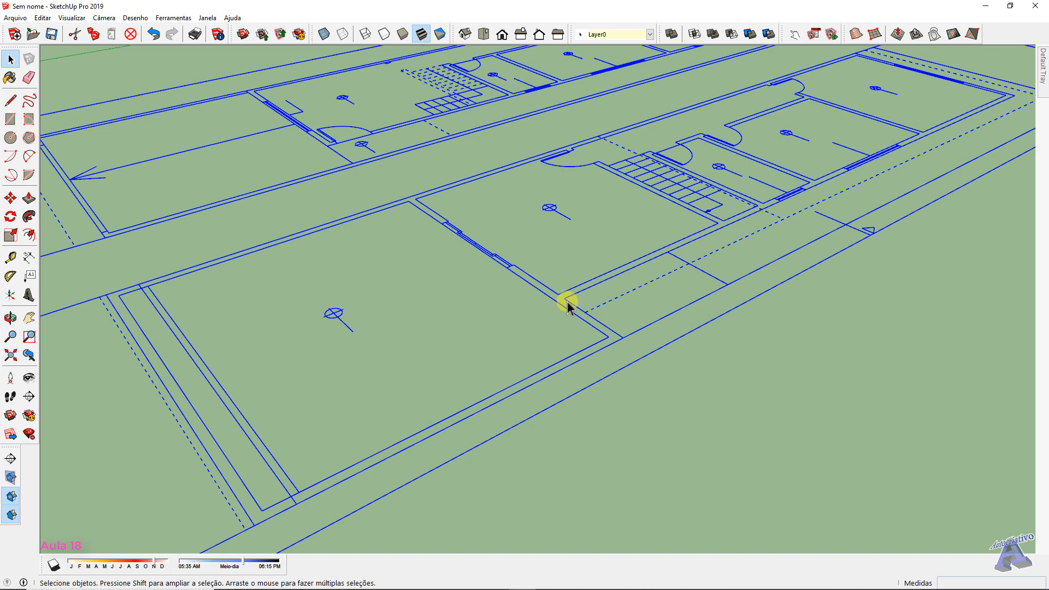
{"action": "right_click", "coordinate": [568, 301]}
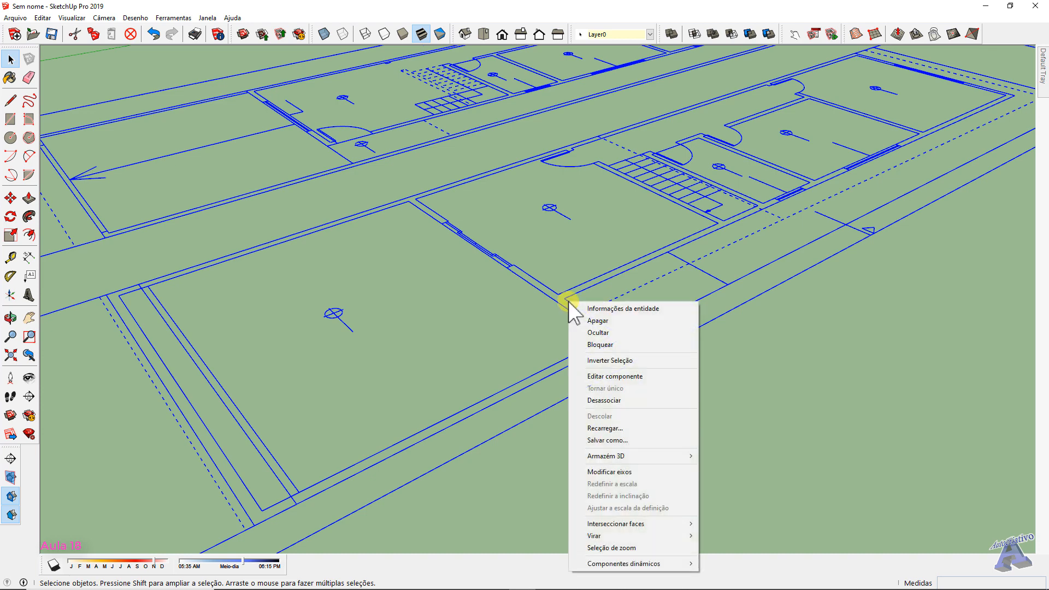
{"action": "left_click", "coordinate": [611, 401]}
{"action": "left_click", "coordinate": [611, 402]}
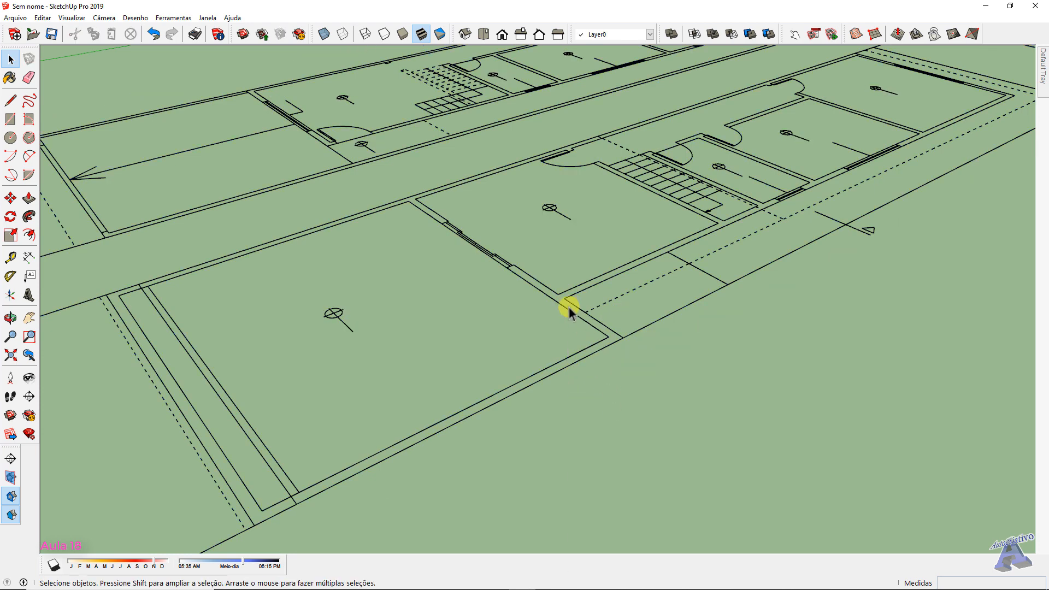
Check that a single inner wall line of the room beside the stairs can be selected, and clear the selection
{"action": "scroll", "coordinate": [566, 295], "scroll_direction": "up", "scroll_amount": 3}
{"action": "left_click", "coordinate": [569, 291]}
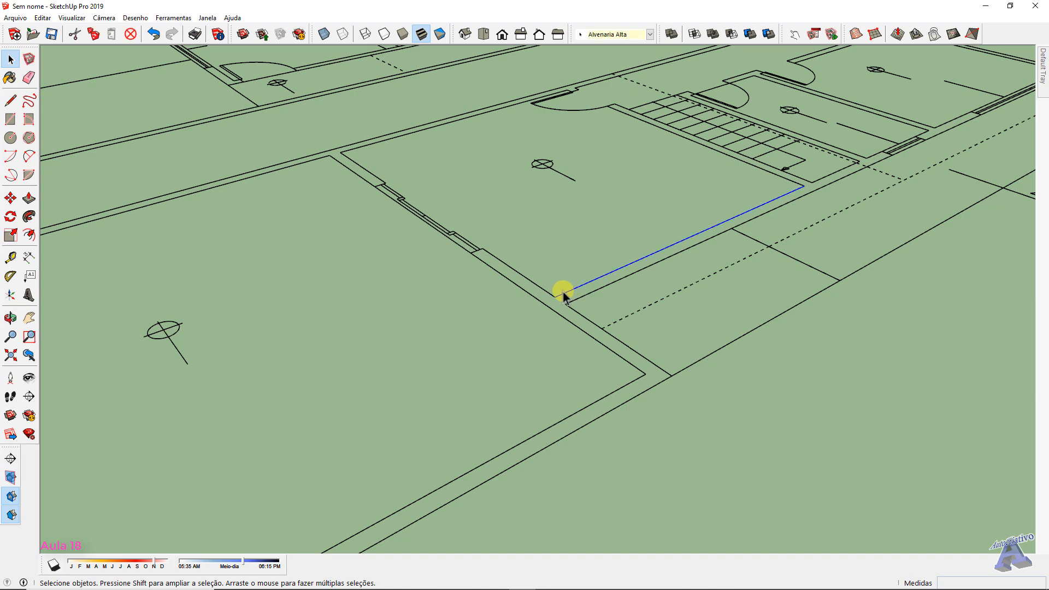
{"action": "left_click", "coordinate": [533, 284]}
{"action": "left_click", "coordinate": [760, 366]}
{"action": "scroll", "coordinate": [759, 366], "scroll_direction": "down", "scroll_amount": 5}
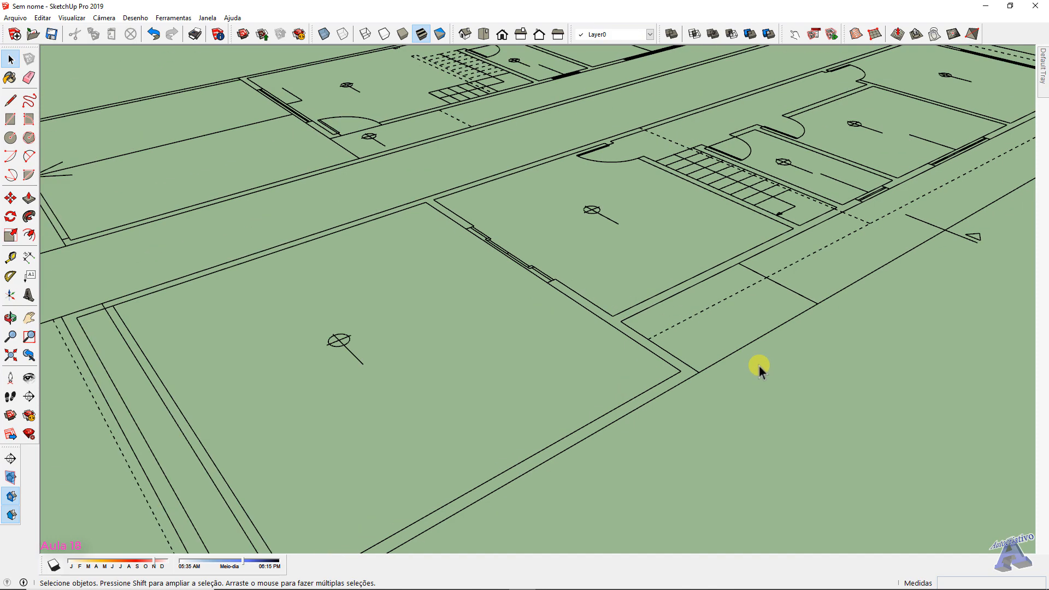
Erase the level symbols in the two rear rooms and the open strip in front of them on the left floor plan
{"action": "middle_click_drag", "start_coordinate": [565, 328], "coordinate": [724, 437]}
{"action": "scroll", "coordinate": [632, 338], "scroll_direction": "down", "scroll_amount": 2}
{"action": "middle_click_drag", "start_coordinate": [536, 261], "coordinate": [605, 470], "text": "shift"}
{"action": "key", "text": "space"}
{"action": "scroll", "coordinate": [504, 145], "scroll_direction": "up", "scroll_amount": 3}
{"action": "scroll", "coordinate": [515, 171], "scroll_direction": "up", "scroll_amount": 5}
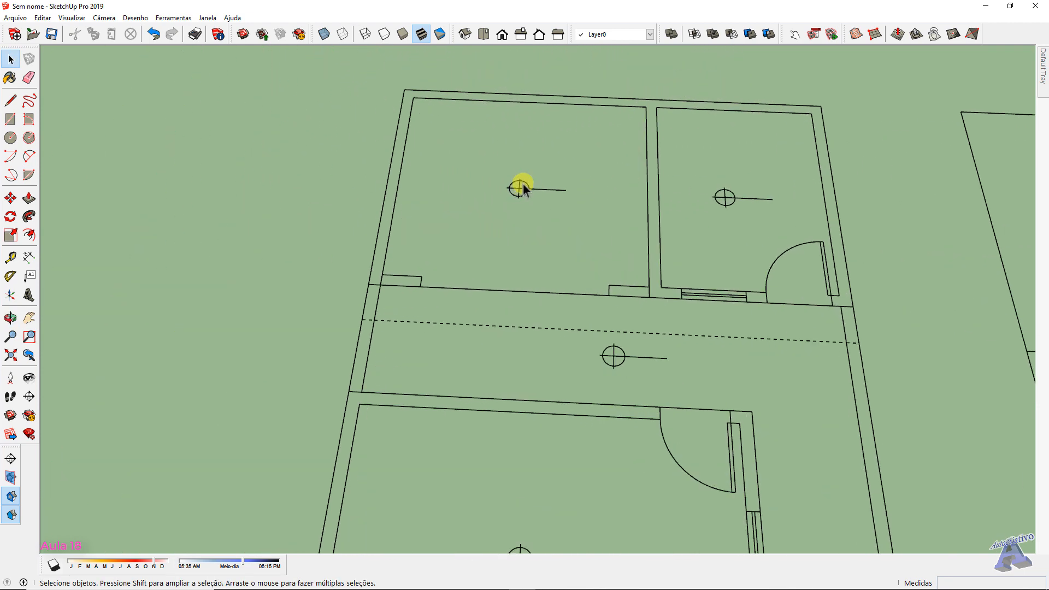
{"action": "left_click", "coordinate": [527, 180]}
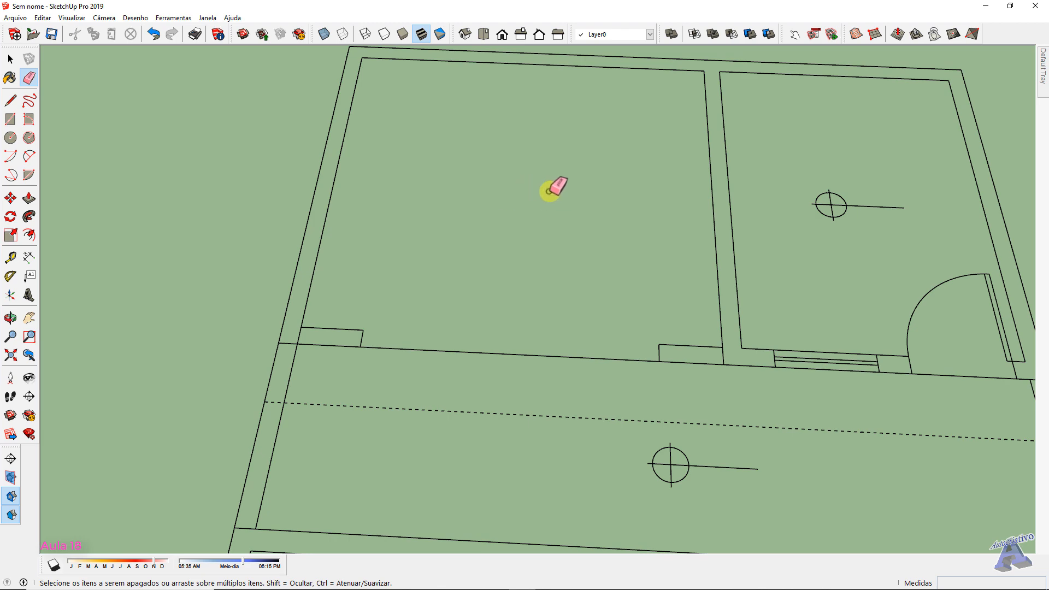
{"action": "scroll", "coordinate": [779, 213], "scroll_direction": "down", "scroll_amount": 2}
{"action": "mouse_move", "coordinate": [759, 357]}
{"action": "middle_mouse_down"}
{"action": "mouse_move", "coordinate": [693, 304]}
{"action": "mouse_move", "coordinate": [553, 250]}
{"action": "middle_mouse_up"}
{"action": "left_click", "coordinate": [543, 255]}
Erase the level symbol and the window's leader line in the two-door room behind the open strip
{"action": "middle_click_drag", "start_coordinate": [530, 343], "coordinate": [492, 266]}
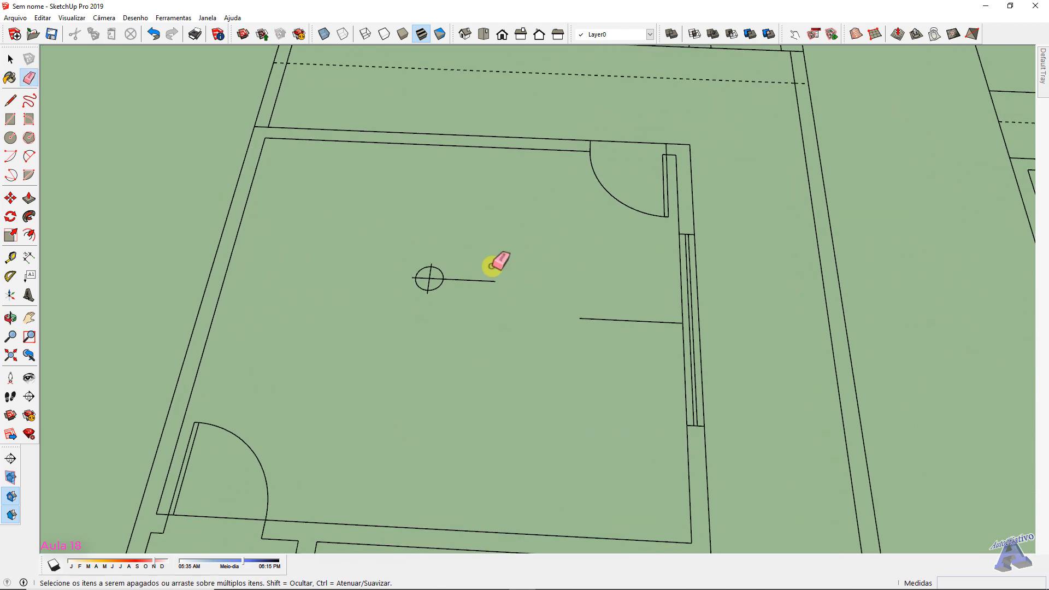
{"action": "left_click", "coordinate": [468, 279]}
{"action": "left_click", "coordinate": [597, 320]}
{"action": "scroll", "coordinate": [505, 294], "scroll_direction": "down", "scroll_amount": 3}
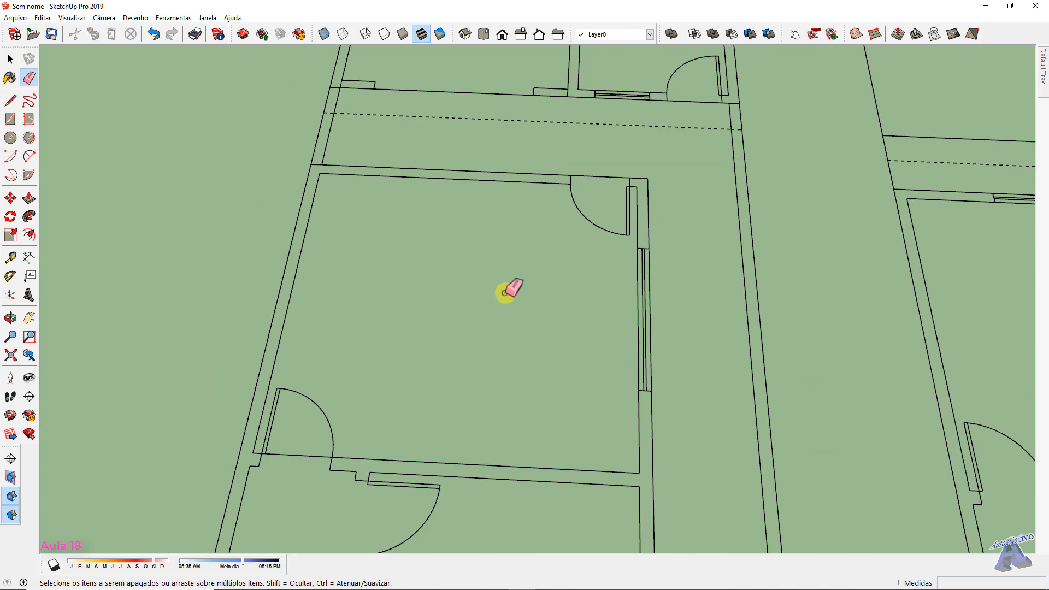
Erase the level symbols and window leader lines in the middle room and the small room next to the dashed stairs
{"action": "middle_click_drag", "start_coordinate": [528, 351], "coordinate": [525, 159]}
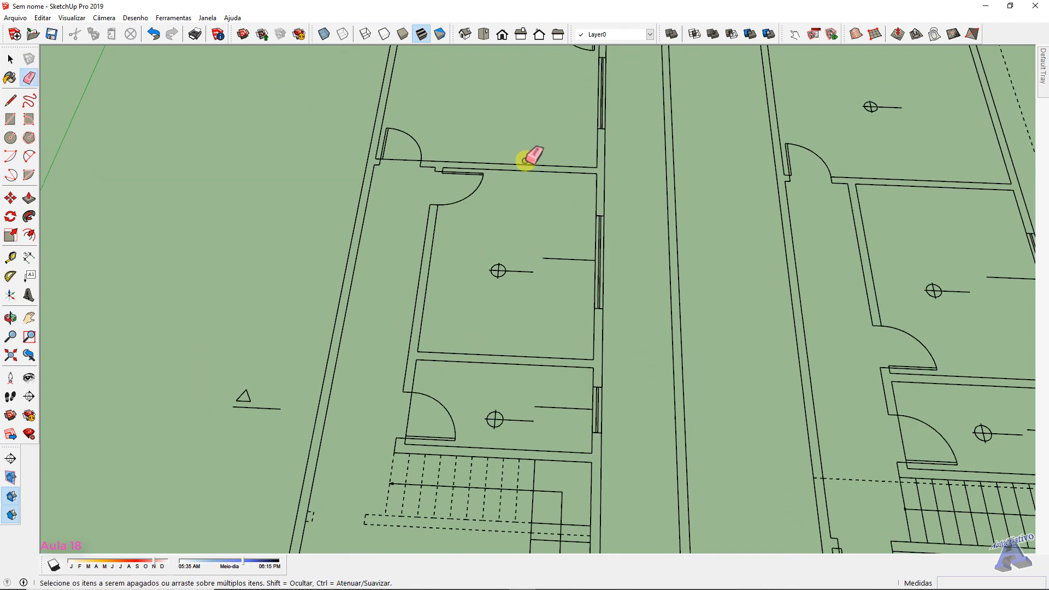
{"action": "left_click", "coordinate": [552, 257]}
{"action": "scroll", "coordinate": [437, 278], "scroll_direction": "down", "scroll_amount": 1}
{"action": "middle_click_drag", "start_coordinate": [528, 270], "coordinate": [571, 118], "text": "shift"}
{"action": "scroll", "coordinate": [546, 224], "scroll_direction": "up", "scroll_amount": 2}
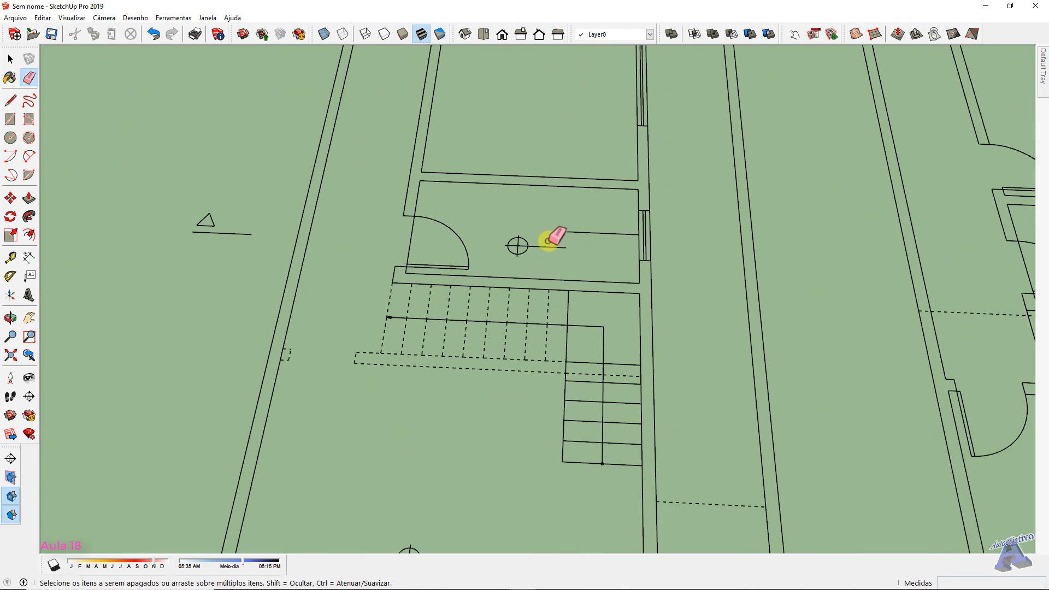
{"action": "left_click", "coordinate": [548, 242]}
Erase the level symbol and the L-shaped leader line in the room containing the L-shaped stairs
{"action": "scroll", "coordinate": [547, 228], "scroll_direction": "down", "scroll_amount": 4}
{"action": "middle_click_drag", "start_coordinate": [506, 357], "coordinate": [519, 281], "text": "shift"}
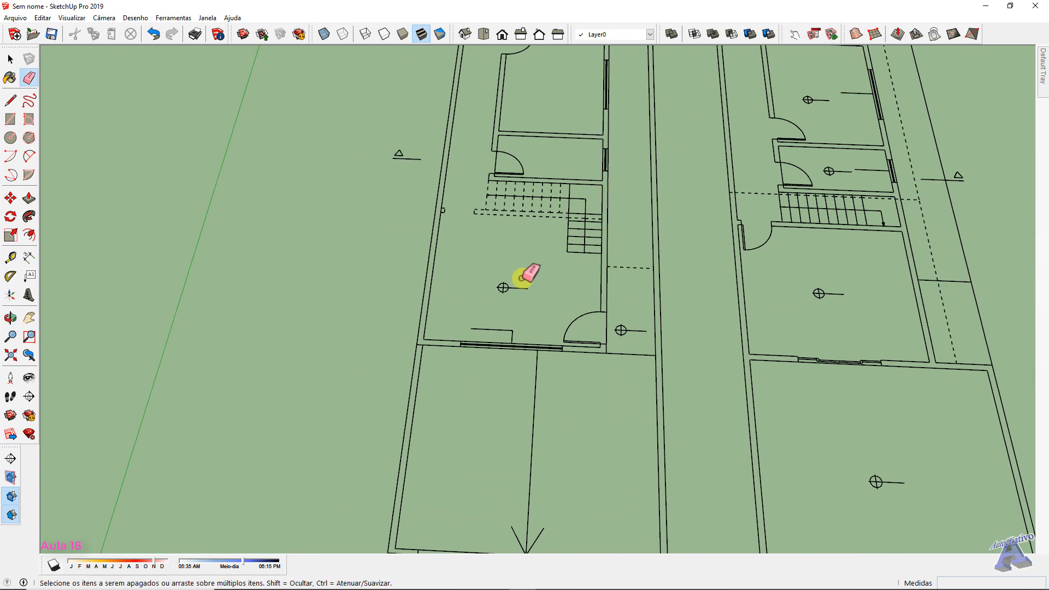
{"action": "scroll", "coordinate": [520, 287], "scroll_direction": "up", "scroll_amount": 2}
{"action": "left_click", "coordinate": [518, 289]}
{"action": "left_click", "coordinate": [495, 351]}
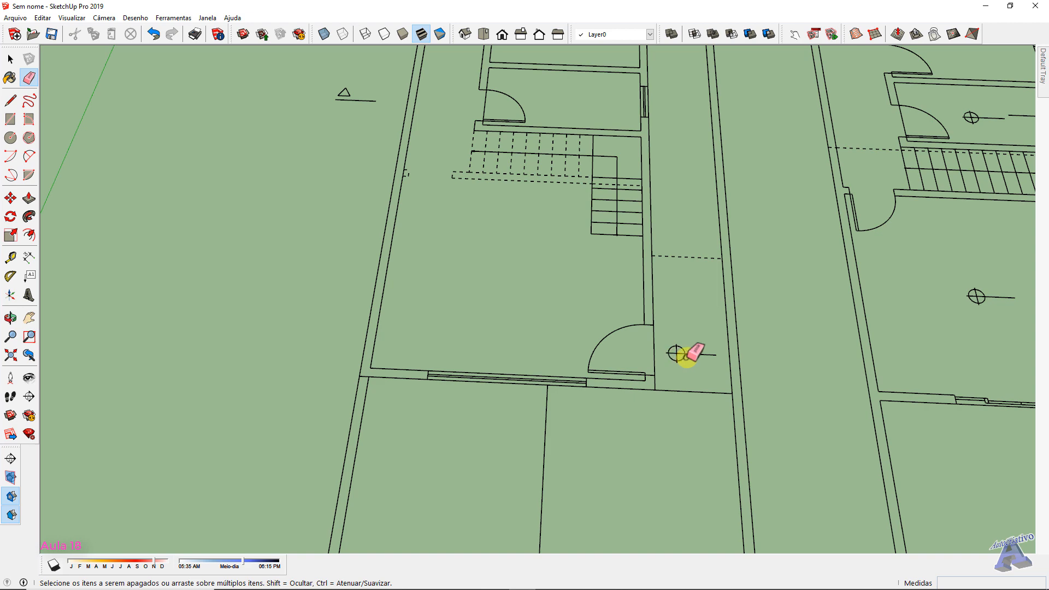
Erase the side passage's level symbol and the long direction arrow in the left floor plan's front area
{"action": "scroll", "coordinate": [714, 333], "scroll_direction": "down", "scroll_amount": 4}
{"action": "mouse_move", "coordinate": [715, 333]}
{"action": "middle_mouse_down", "text": "shift"}
{"action": "mouse_move", "coordinate": [639, 229]}
{"action": "mouse_move", "coordinate": [605, 215]}
{"action": "middle_mouse_up", "text": "shift"}
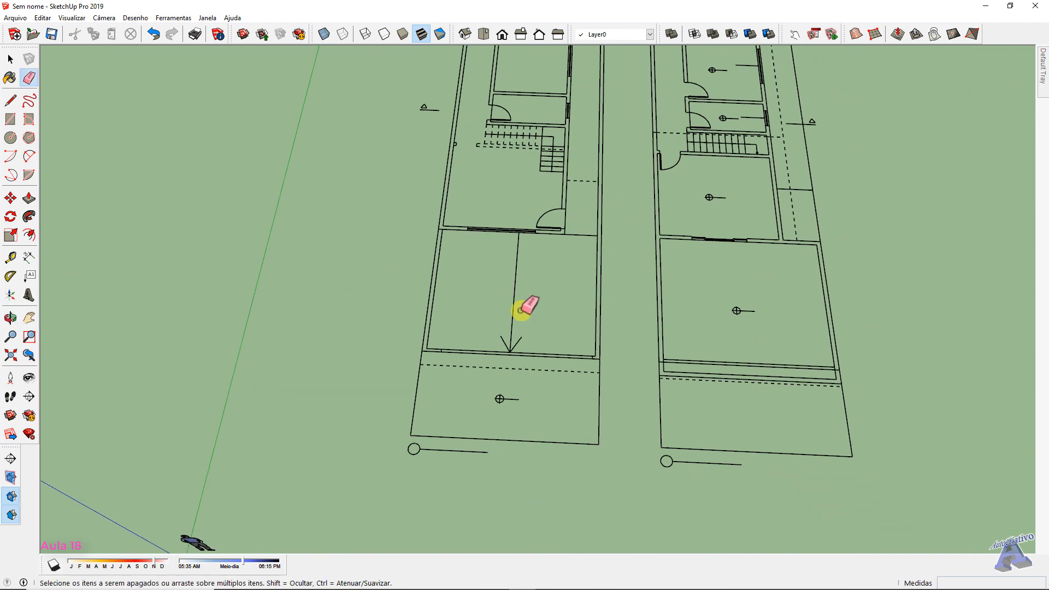
{"action": "scroll", "coordinate": [516, 306], "scroll_direction": "up", "scroll_amount": 2}
{"action": "left_click", "coordinate": [513, 313]}
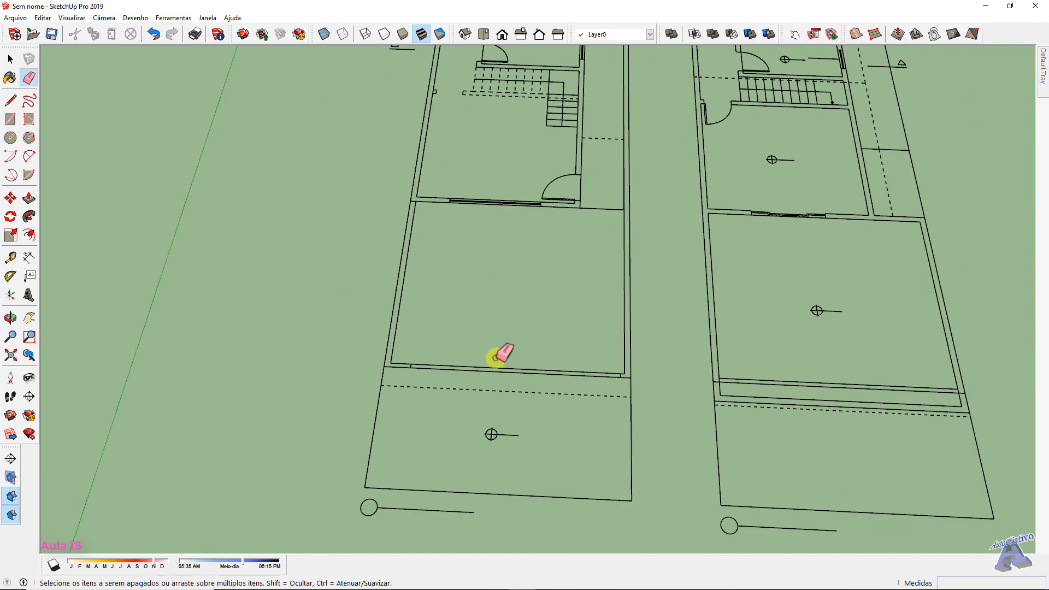
Erase the remaining level symbols in both plans' front areas and the circle-and-line title markers below the plans
{"action": "middle_click_drag", "start_coordinate": [821, 285], "coordinate": [586, 223], "text": "shift"}
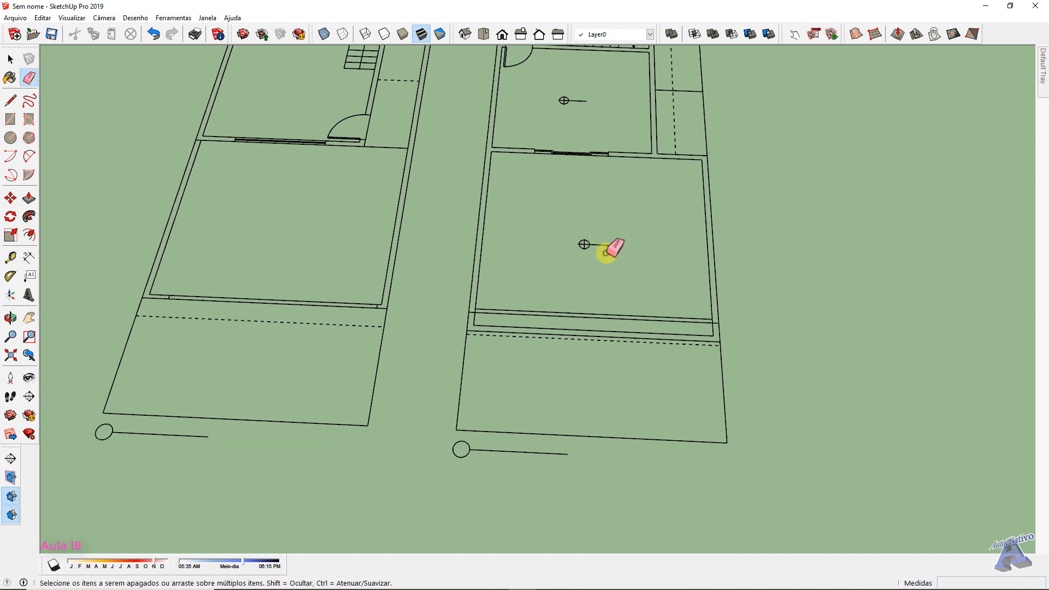
{"action": "left_click_drag", "start_coordinate": [468, 442], "coordinate": [470, 449]}
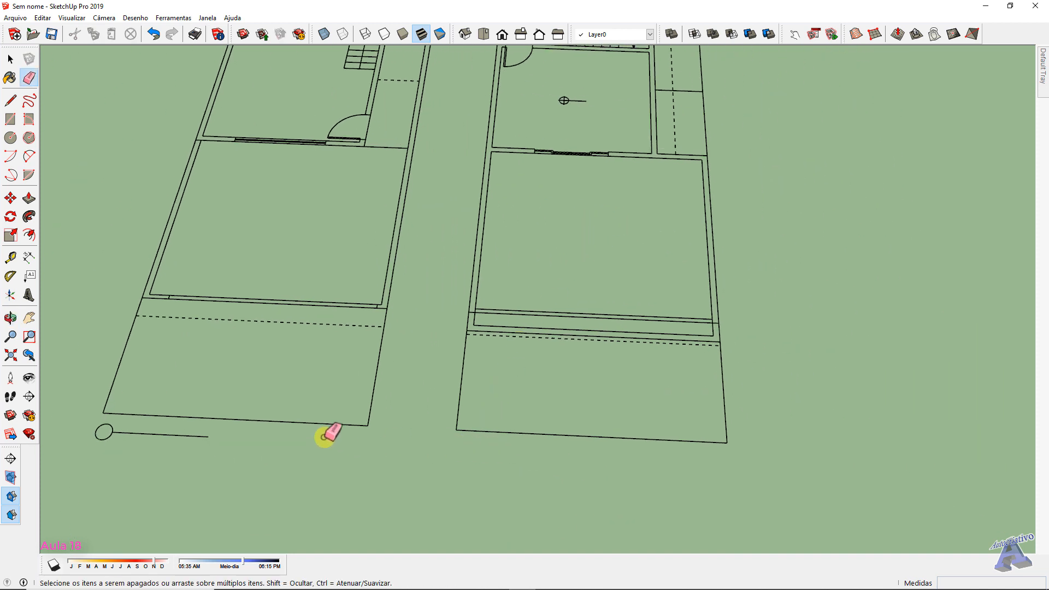
{"action": "left_click", "coordinate": [173, 434]}
{"action": "left_click", "coordinate": [111, 430]}
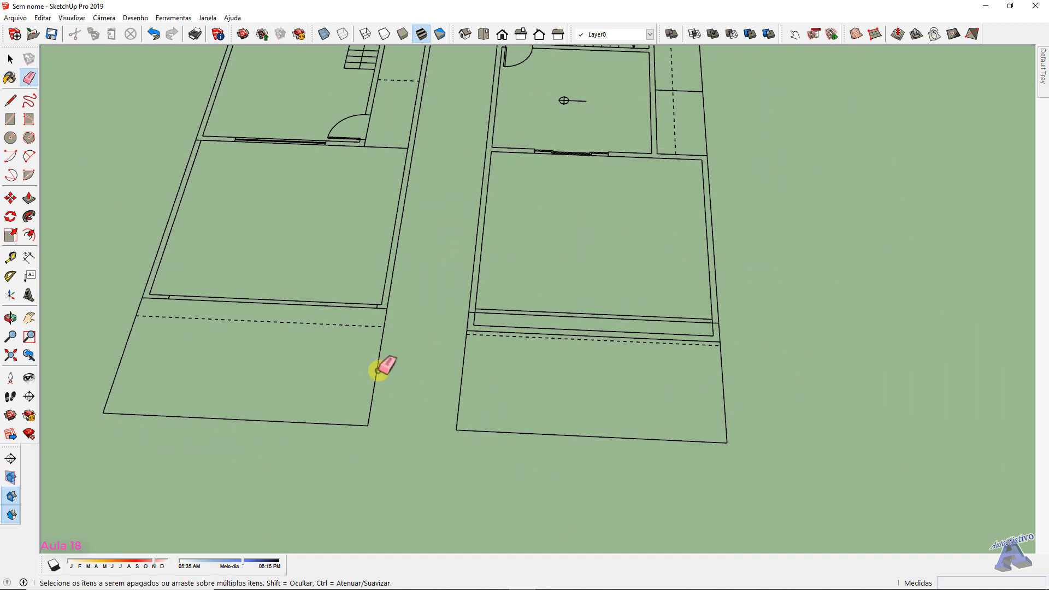
Erase the section marker beside the right floor plan and the annotations in the rooms on both sides of its stairs
{"action": "middle_click_drag", "start_coordinate": [566, 226], "coordinate": [592, 500], "text": "shift"}
{"action": "scroll", "coordinate": [608, 376], "scroll_direction": "up", "scroll_amount": 2}
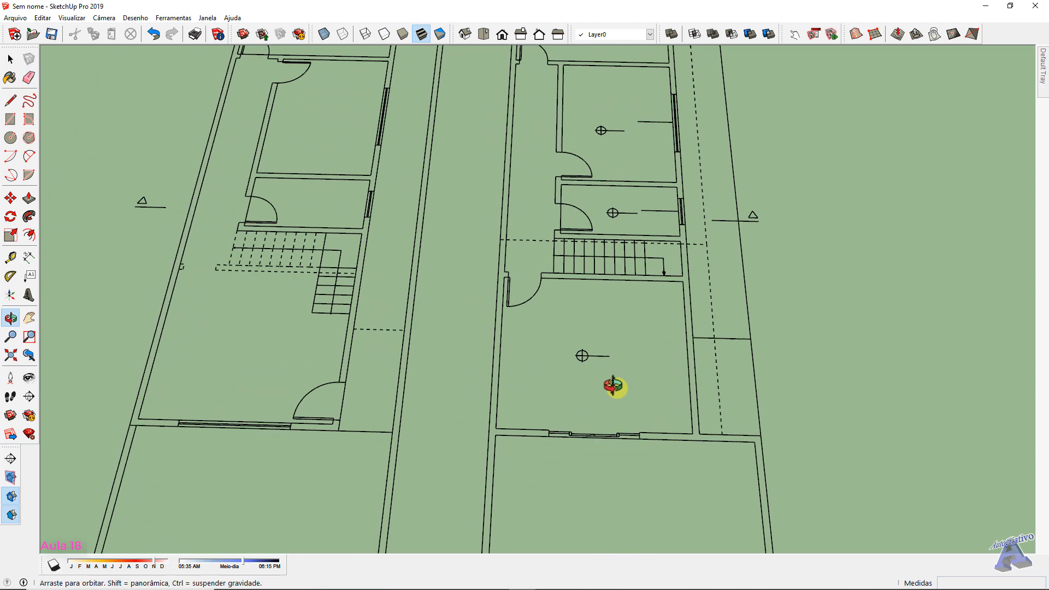
{"action": "middle_click_drag", "start_coordinate": [637, 234], "coordinate": [559, 339], "text": "shift"}
{"action": "scroll", "coordinate": [695, 312], "scroll_direction": "up", "scroll_amount": 2}
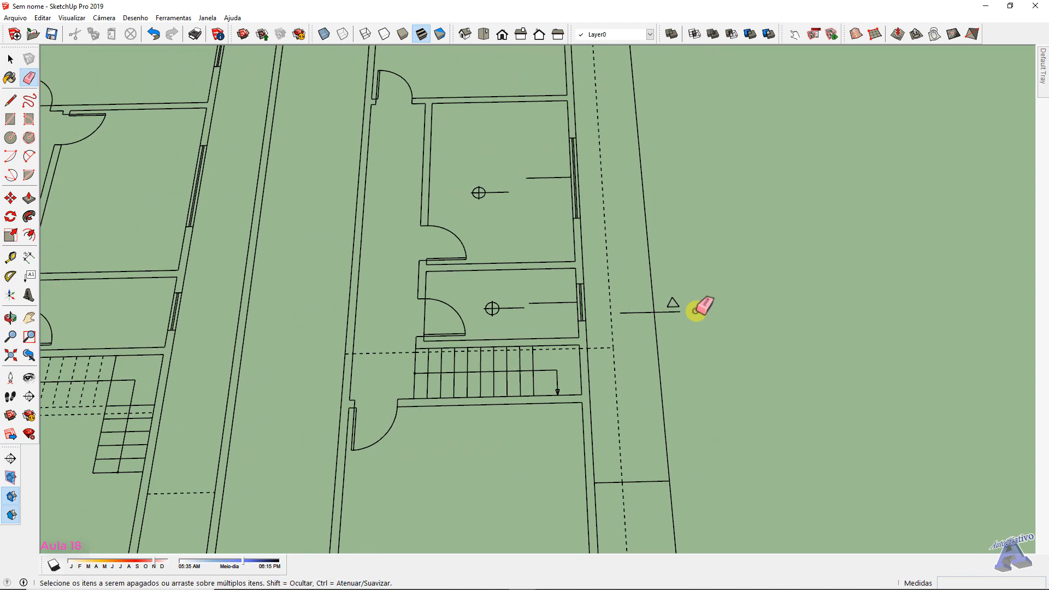
{"action": "left_click_drag", "start_coordinate": [674, 294], "coordinate": [673, 302]}
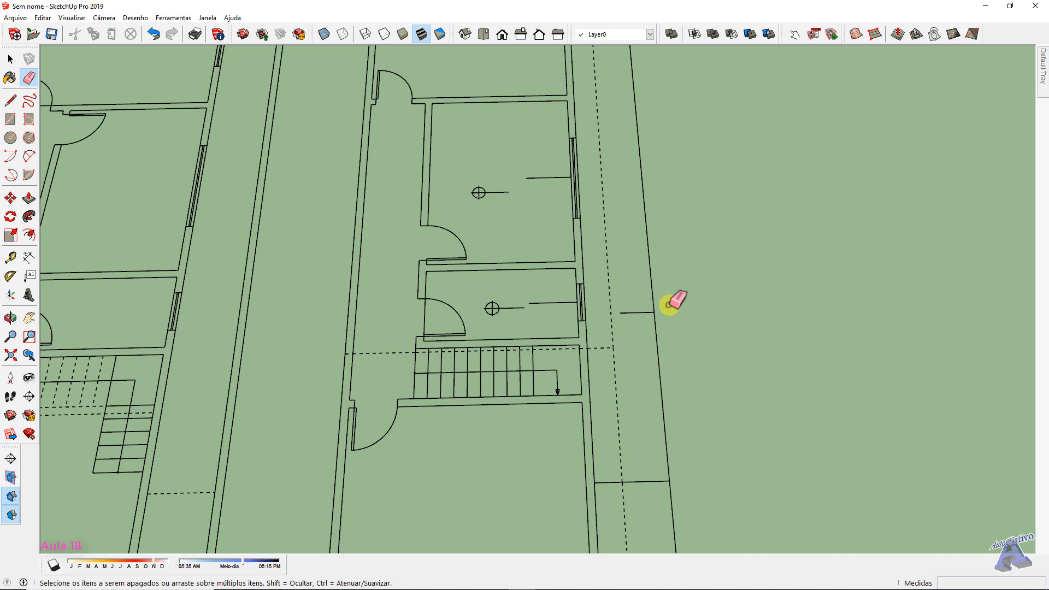
{"action": "mouse_move", "coordinate": [552, 311]}
{"action": "left_mouse_down"}
{"action": "mouse_move", "coordinate": [541, 294]}
{"action": "mouse_move", "coordinate": [494, 297]}
{"action": "left_mouse_up"}
Erase the level symbols and the window leader line in the middle and rear rooms of the right floor plan
{"action": "middle_click_drag", "start_coordinate": [518, 223], "coordinate": [630, 331], "text": "shift"}
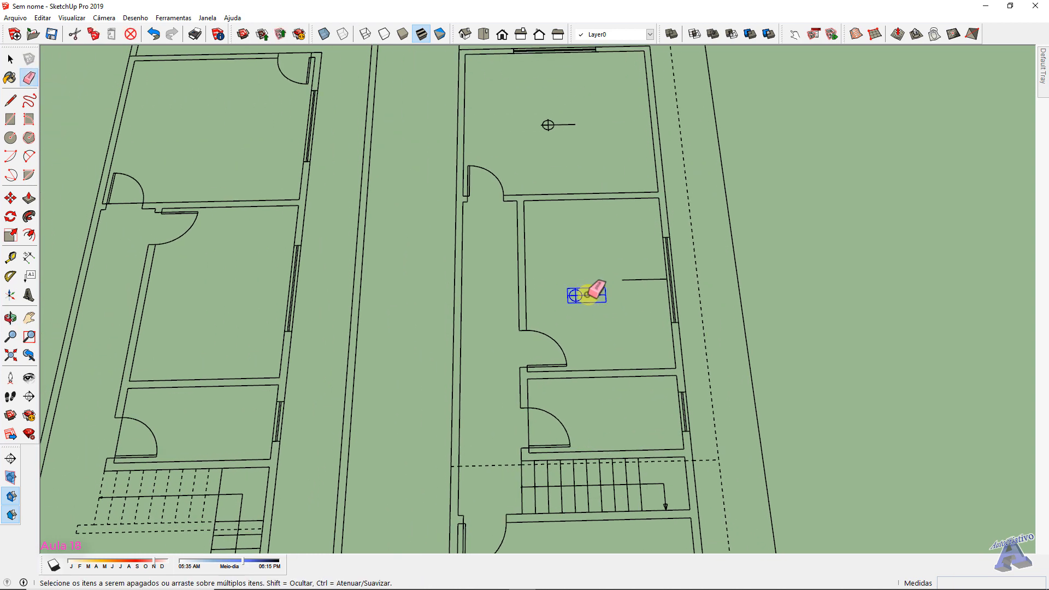
{"action": "left_click", "coordinate": [588, 295]}
{"action": "middle_click_drag", "start_coordinate": [608, 265], "coordinate": [691, 443], "text": "shift"}
{"action": "left_click_drag", "start_coordinate": [630, 290], "coordinate": [627, 282]}
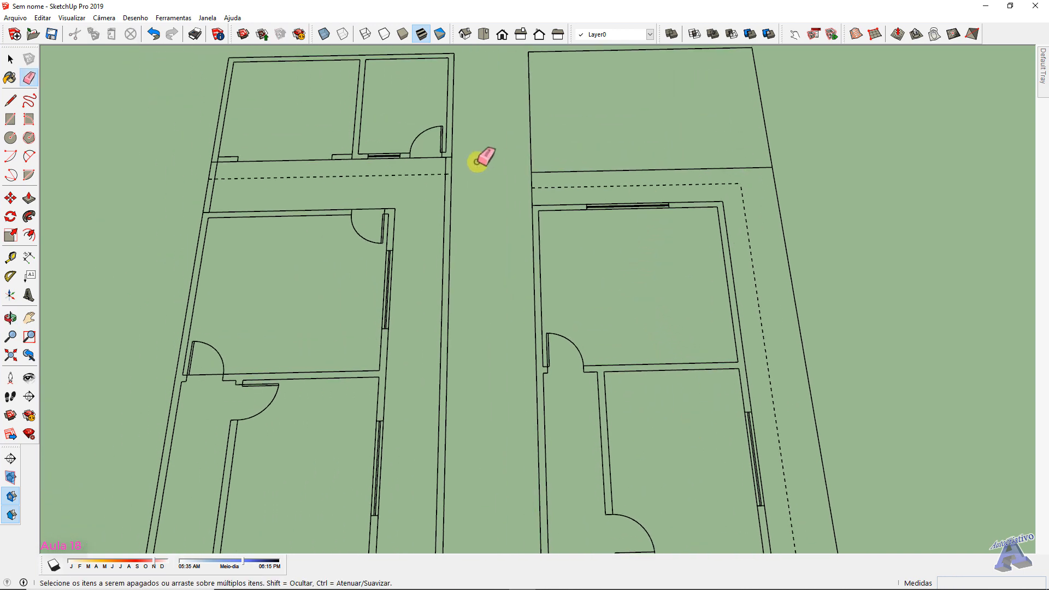
Examine both cleaned floor plans as a whole and the rear rooms of the left plan up close
{"action": "key", "text": "space"}
{"action": "scroll", "coordinate": [509, 193], "scroll_direction": "down", "scroll_amount": 3}
{"action": "mouse_move", "coordinate": [521, 211]}
{"action": "middle_mouse_down", "text": "shift"}
{"action": "mouse_move", "coordinate": [534, 216]}
{"action": "mouse_move", "coordinate": [618, 133]}
{"action": "mouse_move", "coordinate": [605, 138]}
{"action": "middle_mouse_up", "text": "shift"}
{"action": "scroll", "coordinate": [778, 223], "scroll_direction": "down", "scroll_amount": 5}
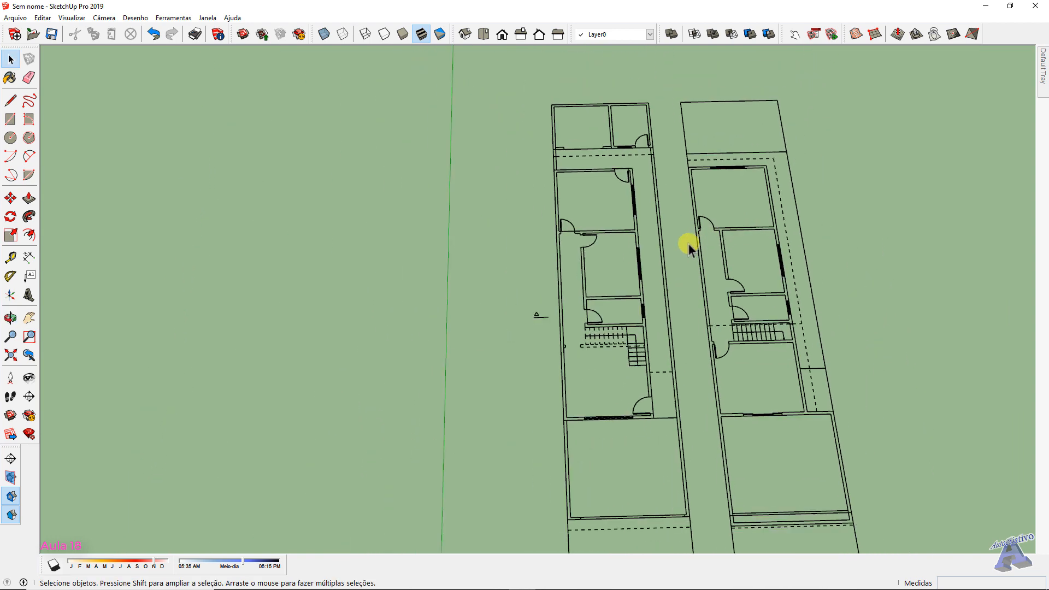
{"action": "middle_click_drag", "start_coordinate": [691, 241], "coordinate": [600, 225], "text": "shift"}
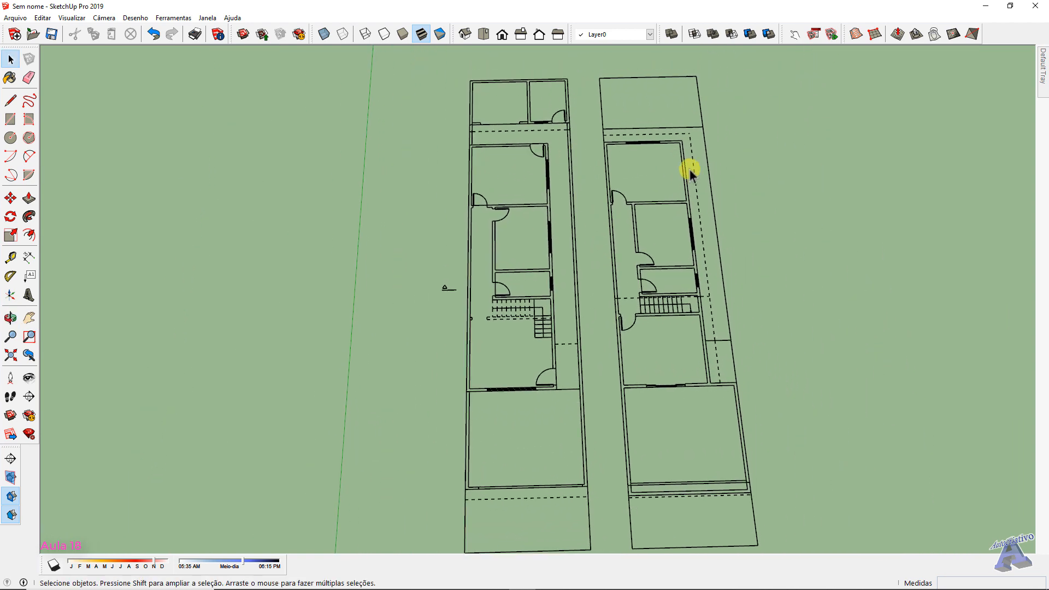
{"action": "middle_click_drag", "start_coordinate": [658, 242], "coordinate": [534, 157]}
{"action": "scroll", "coordinate": [533, 157], "scroll_direction": "up", "scroll_amount": 6}
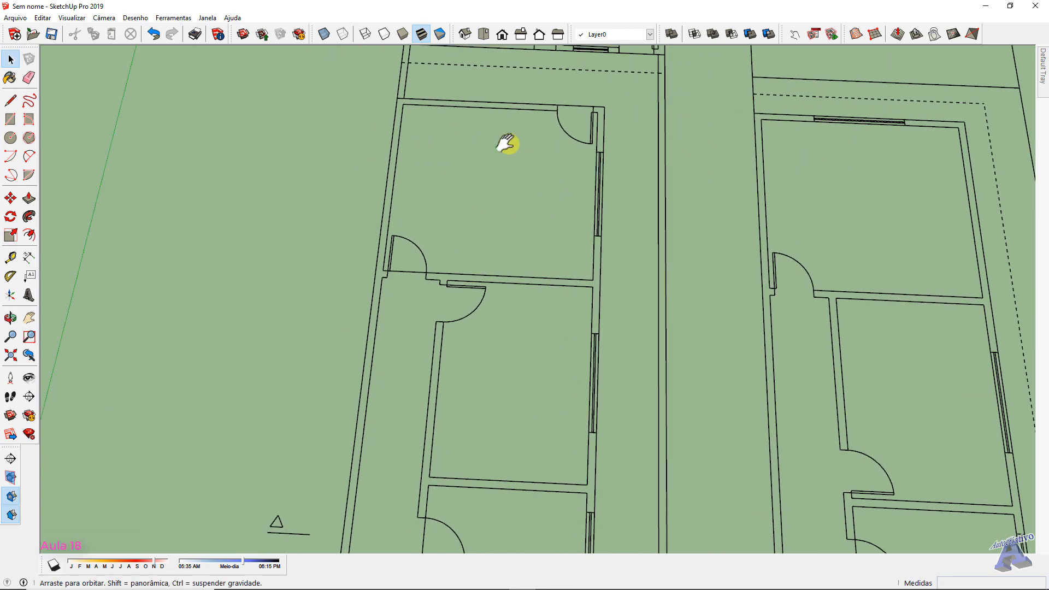
{"action": "middle_click_drag", "start_coordinate": [488, 259], "coordinate": [620, 233]}
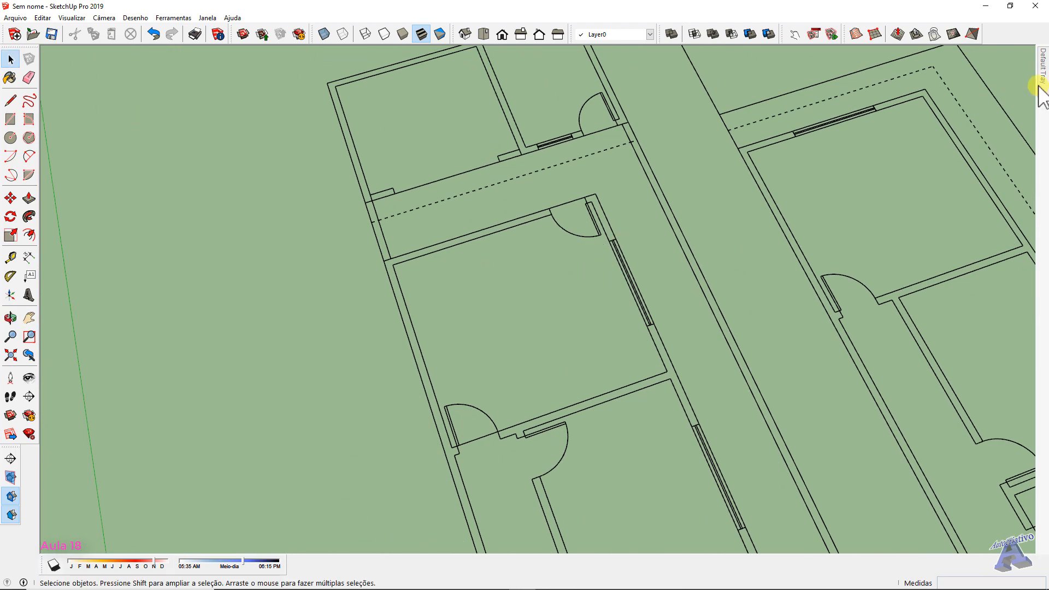
Make Alvenaria Alta the active layer and frame the left plan's two-door rear room
{"action": "mouse_move", "coordinate": [1040, 87]}
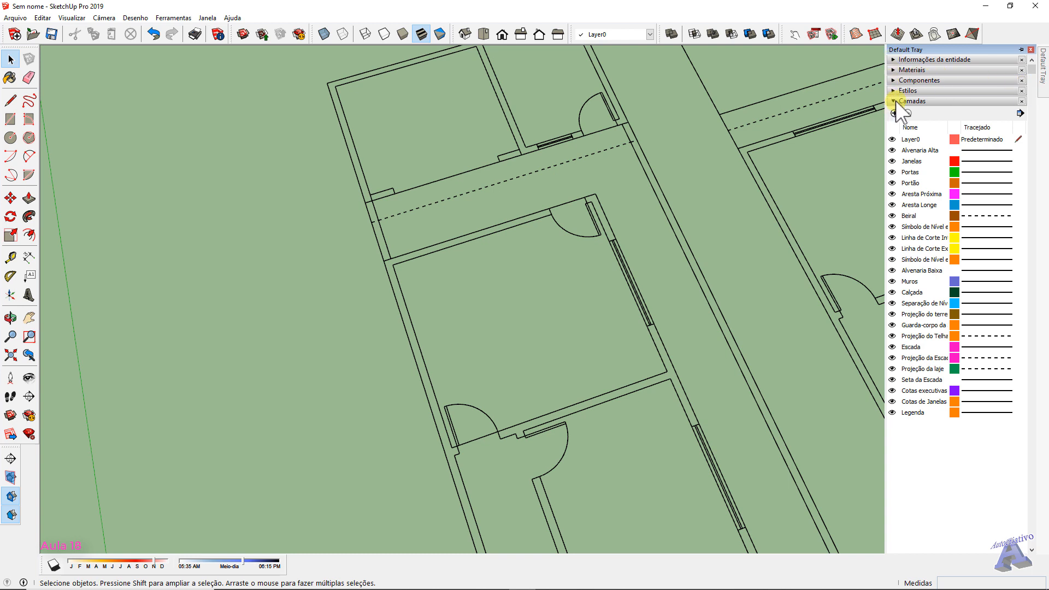
{"action": "left_click", "coordinate": [1020, 149]}
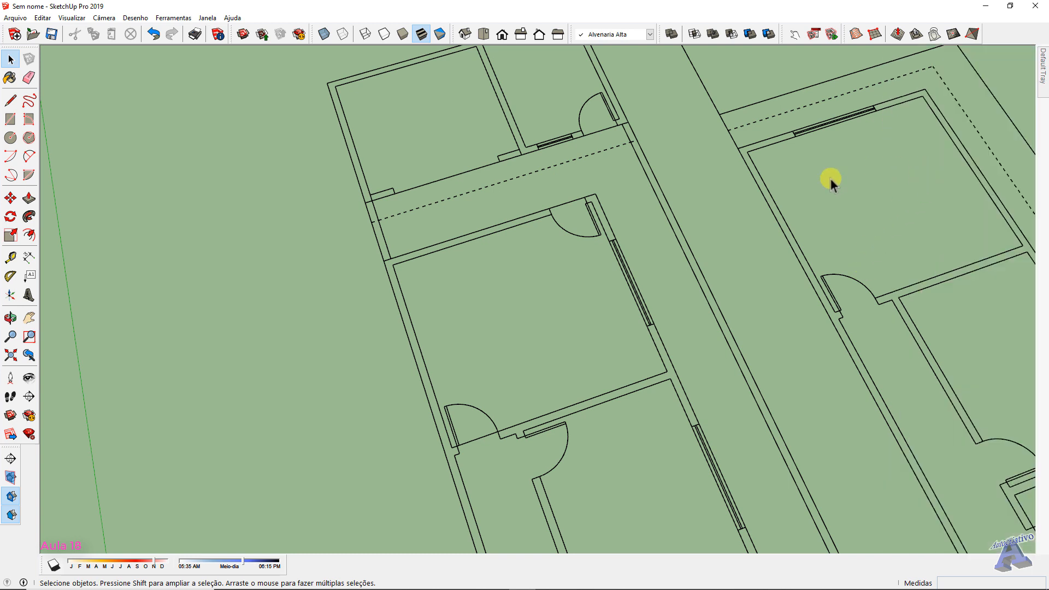
{"action": "scroll", "coordinate": [590, 206], "scroll_direction": "down", "scroll_amount": 3}
{"action": "scroll", "coordinate": [481, 339], "scroll_direction": "up", "scroll_amount": 4}
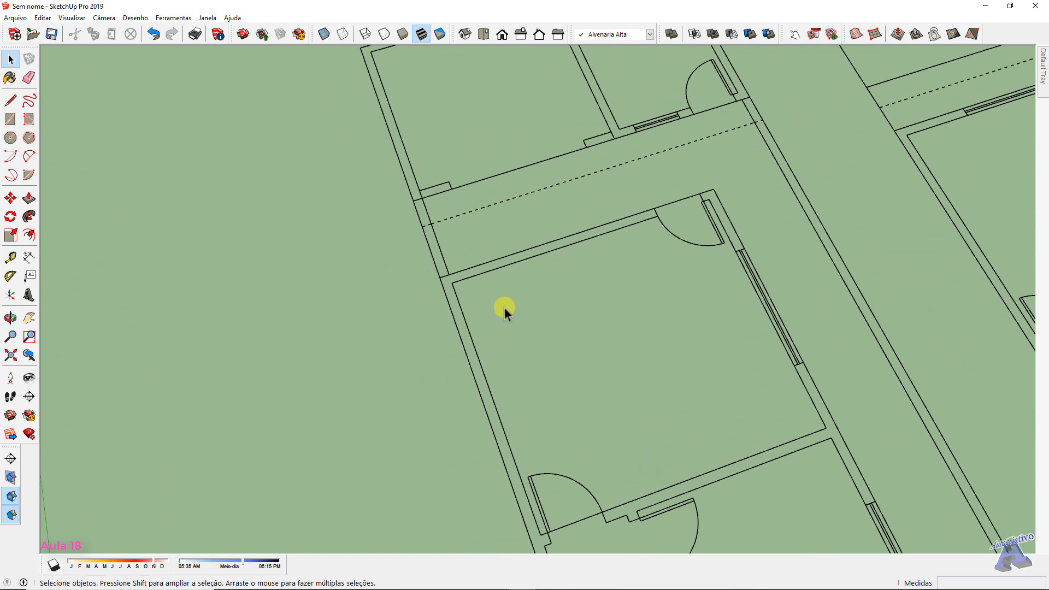
Trace the inner rear wall edge of the left plan's two-door room with a line to create the room's face
{"action": "key", "text": "l"}
{"action": "scroll", "coordinate": [497, 279], "scroll_direction": "up", "scroll_amount": 3}
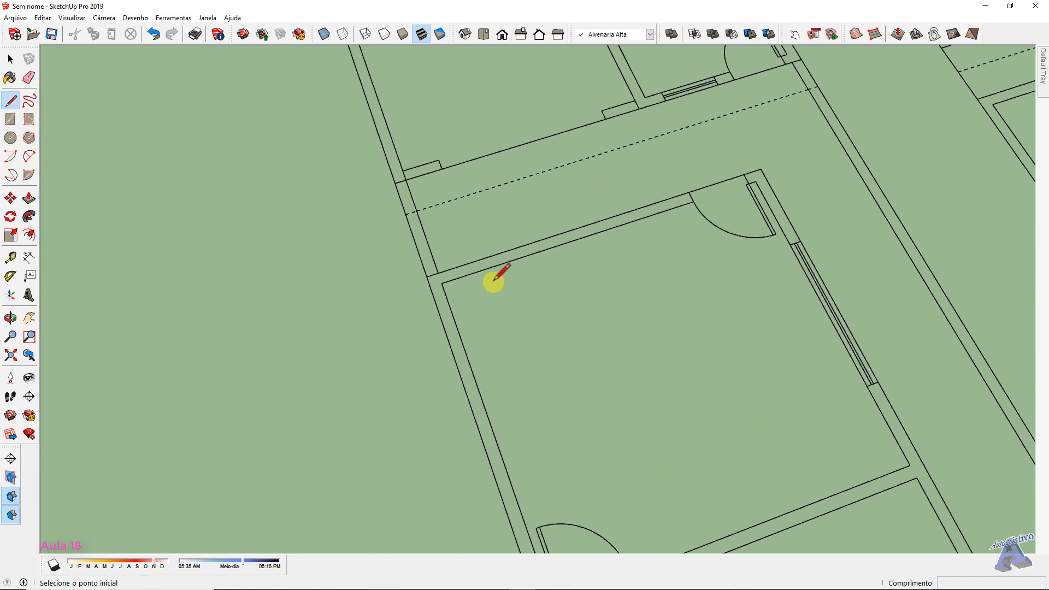
{"action": "left_click", "coordinate": [432, 283]}
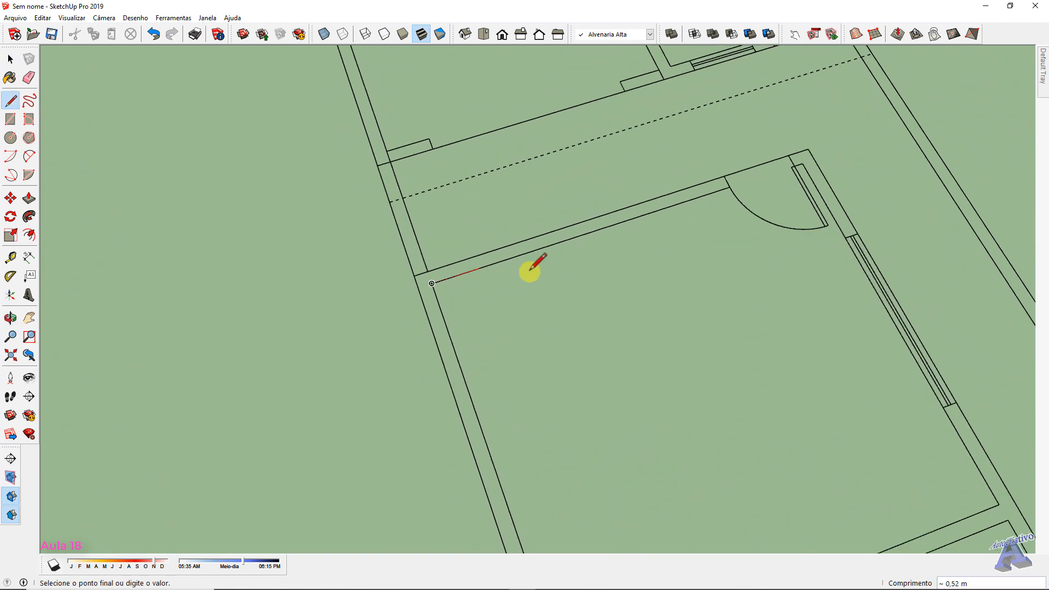
{"action": "left_click", "coordinate": [730, 187]}
{"action": "key", "text": "space"}
{"action": "scroll", "coordinate": [704, 252], "scroll_direction": "down", "scroll_amount": 3}
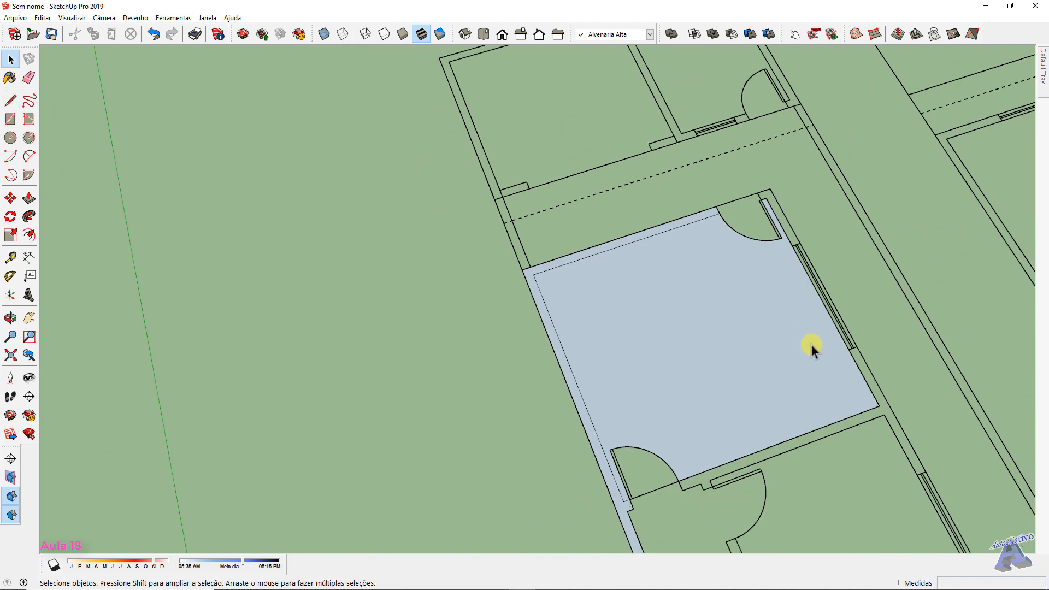
Draw a 6.00 m by 28.00 m rectangle between opposite outer corners of the left plan's lot
{"action": "middle_click_drag", "start_coordinate": [653, 279], "coordinate": [523, 254]}
{"action": "key", "text": "r"}
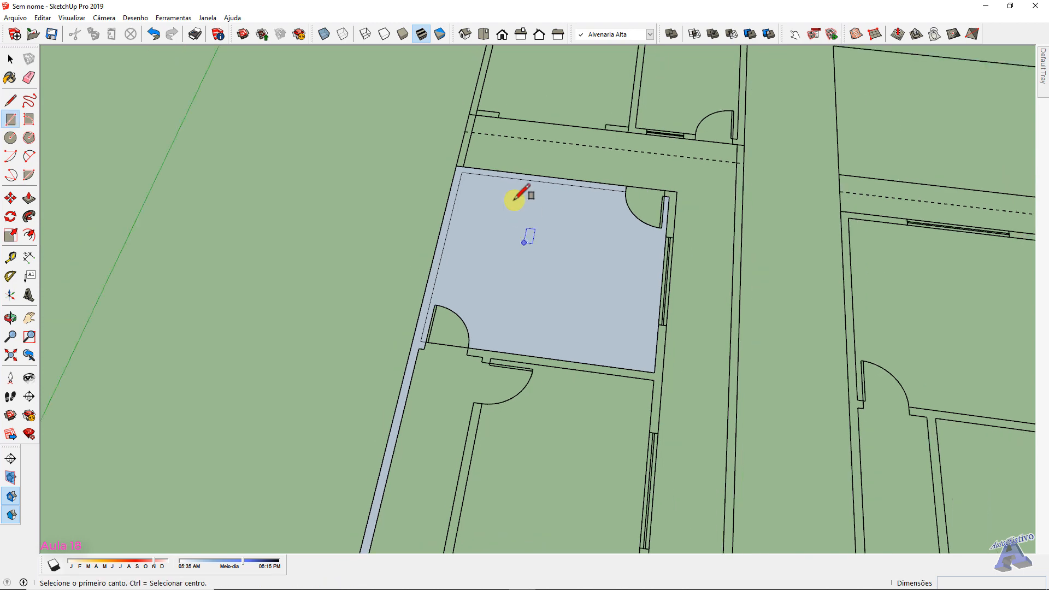
{"action": "scroll", "coordinate": [462, 166], "scroll_direction": "down", "scroll_amount": 1}
{"action": "scroll", "coordinate": [454, 164], "scroll_direction": "up", "scroll_amount": 2}
{"action": "scroll", "coordinate": [466, 166], "scroll_direction": "down", "scroll_amount": 4}
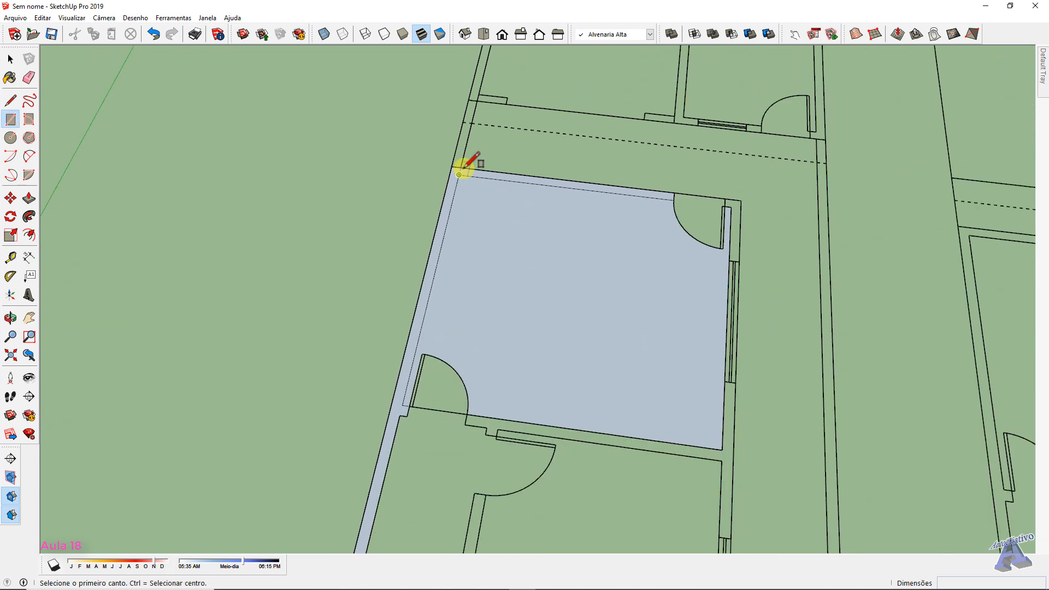
{"action": "middle_click_drag", "start_coordinate": [490, 165], "coordinate": [606, 267]}
{"action": "scroll", "coordinate": [537, 135], "scroll_direction": "up", "scroll_amount": 3}
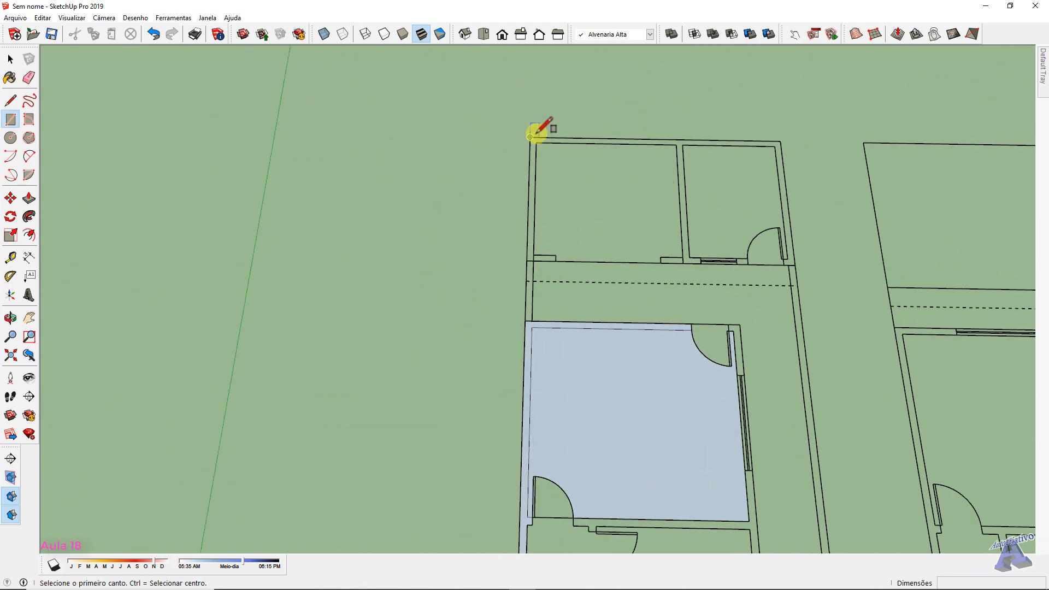
{"action": "scroll", "coordinate": [605, 193], "scroll_direction": "down", "scroll_amount": 5}
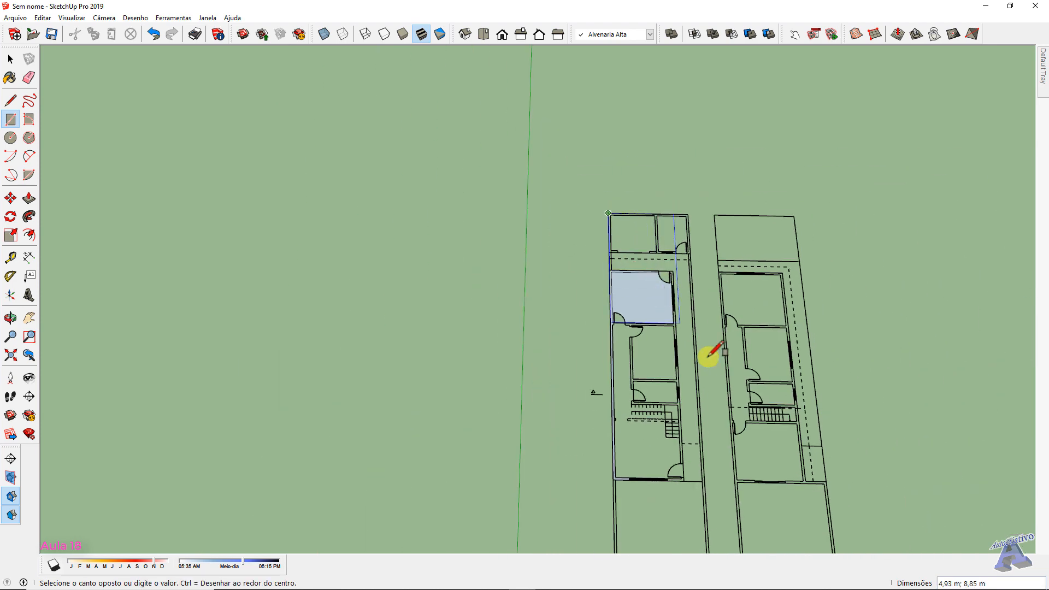
{"action": "middle_click_drag", "start_coordinate": [709, 351], "coordinate": [571, 114], "text": "shift"}
{"action": "scroll", "coordinate": [553, 288], "scroll_direction": "up", "scroll_amount": 4}
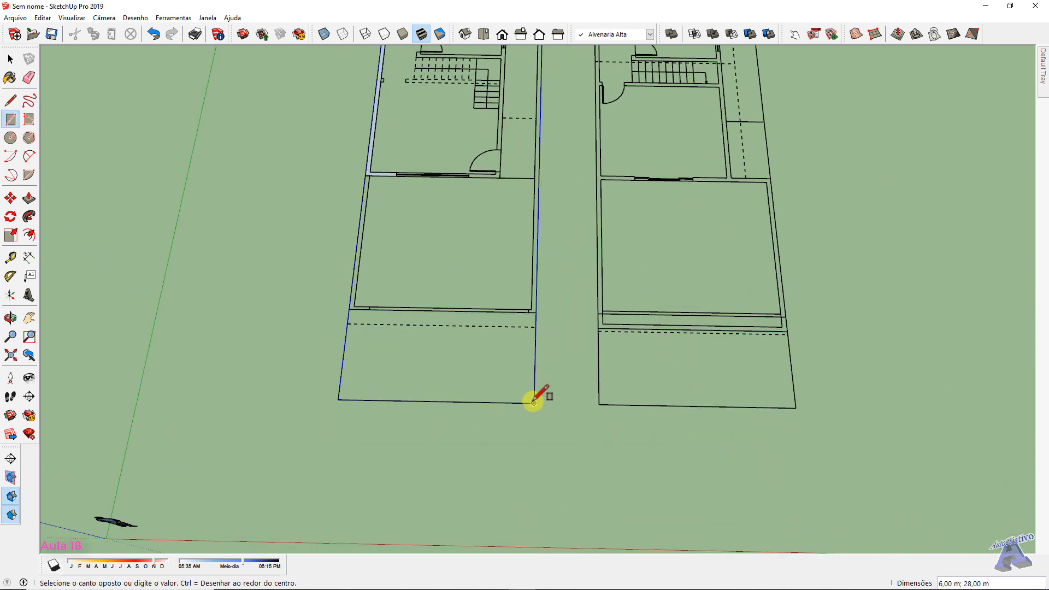
{"action": "left_click", "coordinate": [534, 403]}
Draw a rectangle over the inner outline of the left plan's middle room to create its face
{"action": "scroll", "coordinate": [503, 258], "scroll_direction": "down", "scroll_amount": 3}
{"action": "scroll", "coordinate": [482, 232], "scroll_direction": "up", "scroll_amount": 1}
{"action": "middle_click_drag", "start_coordinate": [482, 232], "coordinate": [655, 484], "text": "shift"}
{"action": "scroll", "coordinate": [651, 136], "scroll_direction": "up", "scroll_amount": 2}
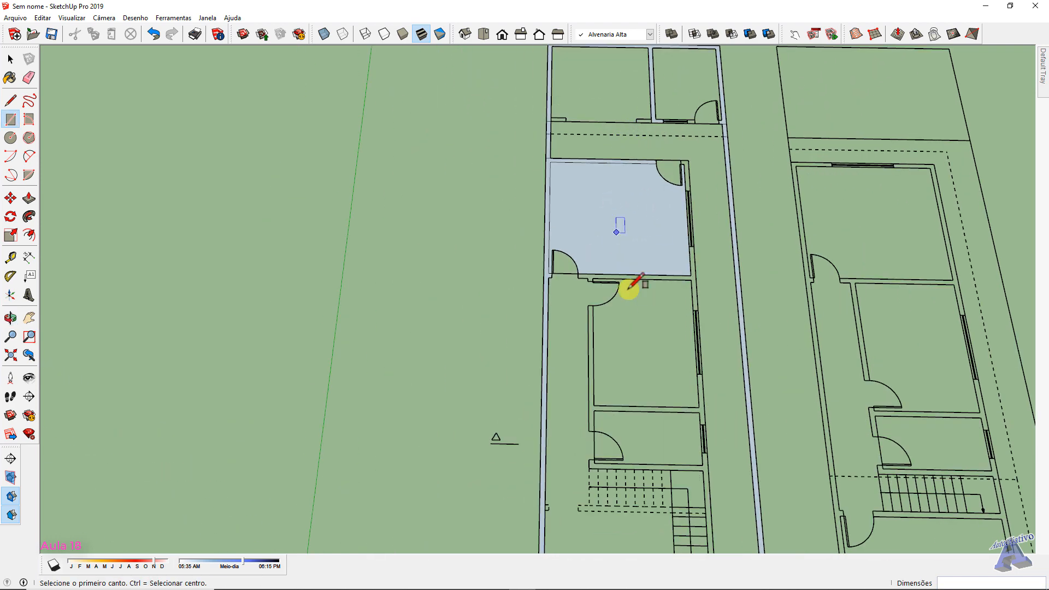
{"action": "scroll", "coordinate": [629, 288], "scroll_direction": "up", "scroll_amount": 4}
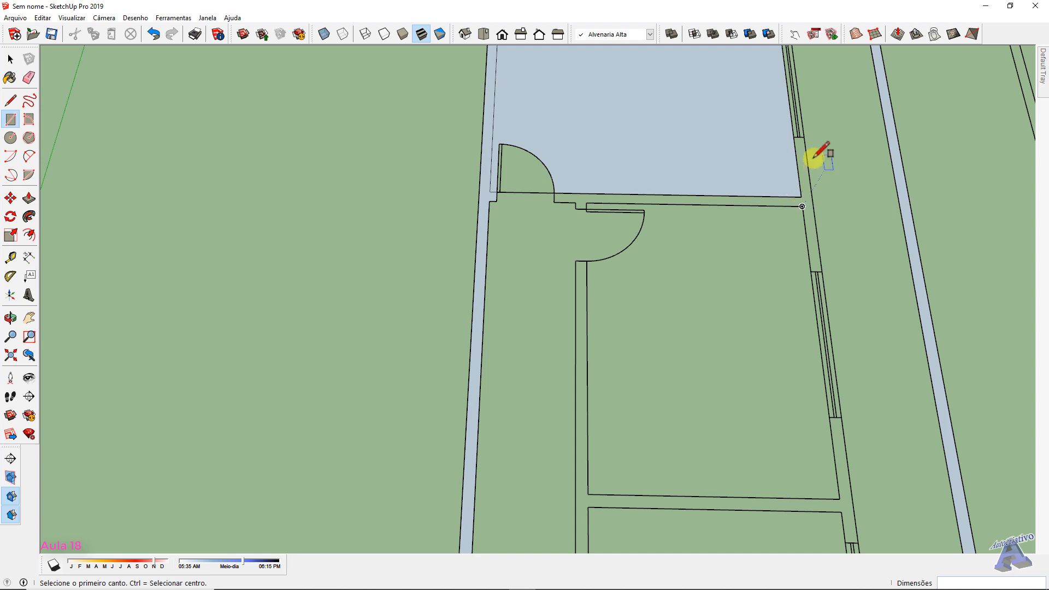
{"action": "scroll", "coordinate": [763, 370], "scroll_direction": "down", "scroll_amount": 3}
{"action": "scroll", "coordinate": [707, 248], "scroll_direction": "up", "scroll_amount": 4}
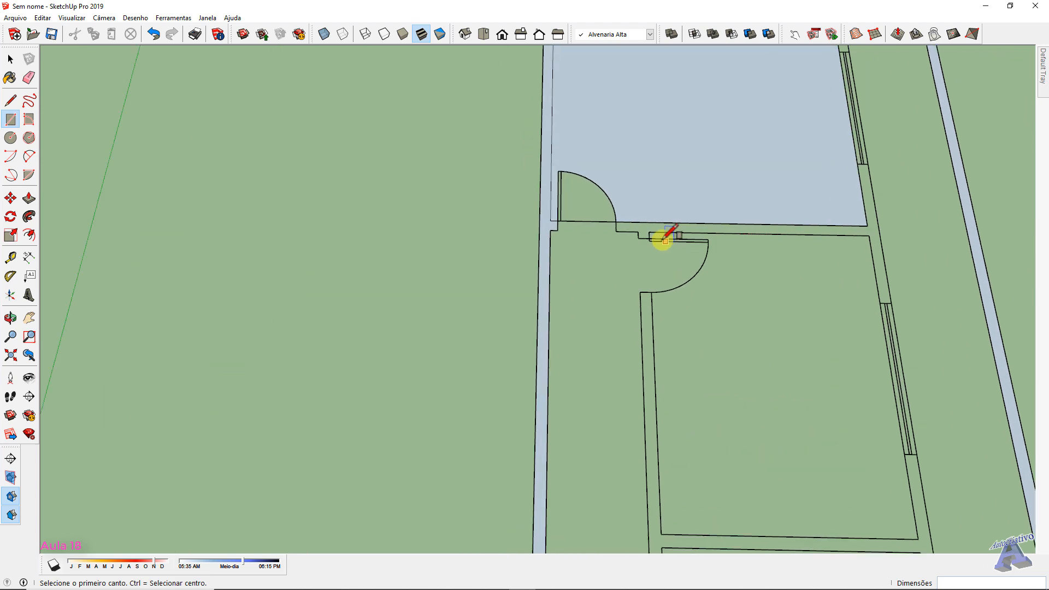
{"action": "left_click", "coordinate": [648, 232]}
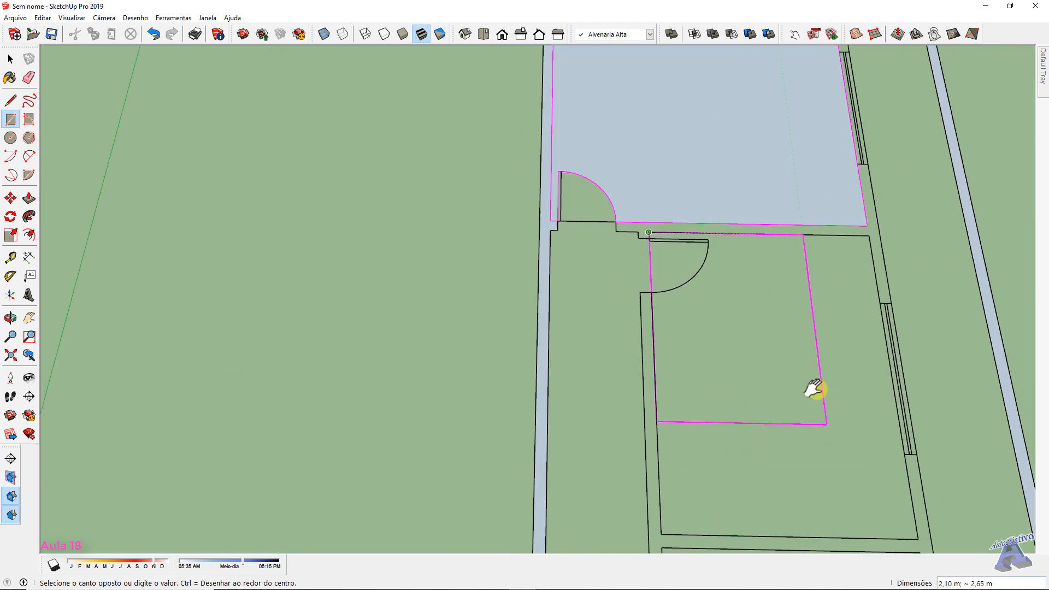
{"action": "middle_click_drag", "start_coordinate": [817, 393], "coordinate": [705, 256], "text": "shift"}
{"action": "left_click", "coordinate": [798, 391]}
{"action": "scroll", "coordinate": [765, 361], "scroll_direction": "down", "scroll_amount": 2}
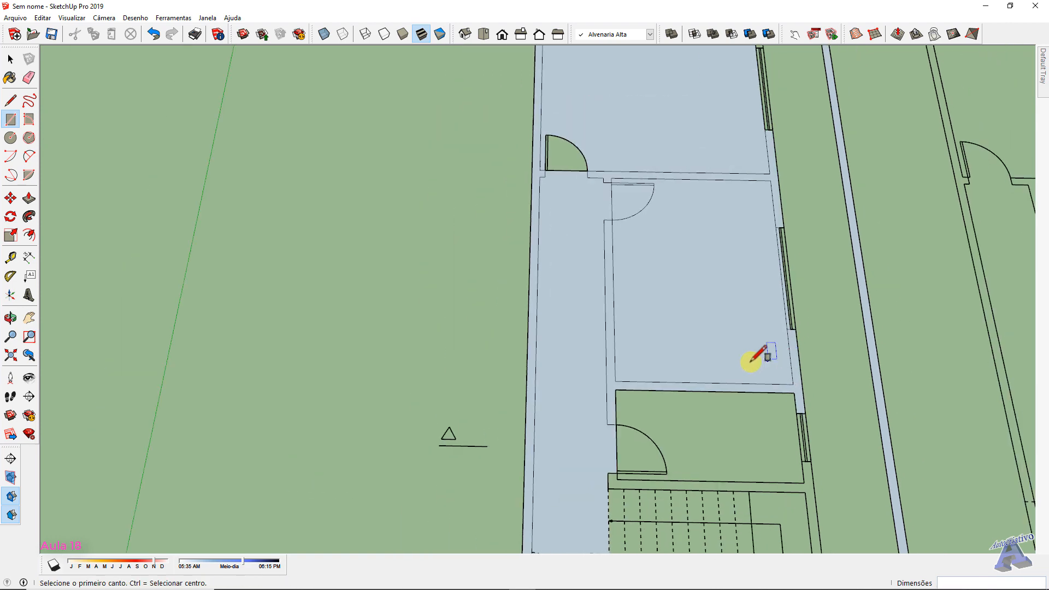
Draw a rectangle over the inner outline of the small room between the middle room and the stairs
{"action": "scroll", "coordinate": [629, 304], "scroll_direction": "up", "scroll_amount": 3}
{"action": "left_click", "coordinate": [617, 290]}
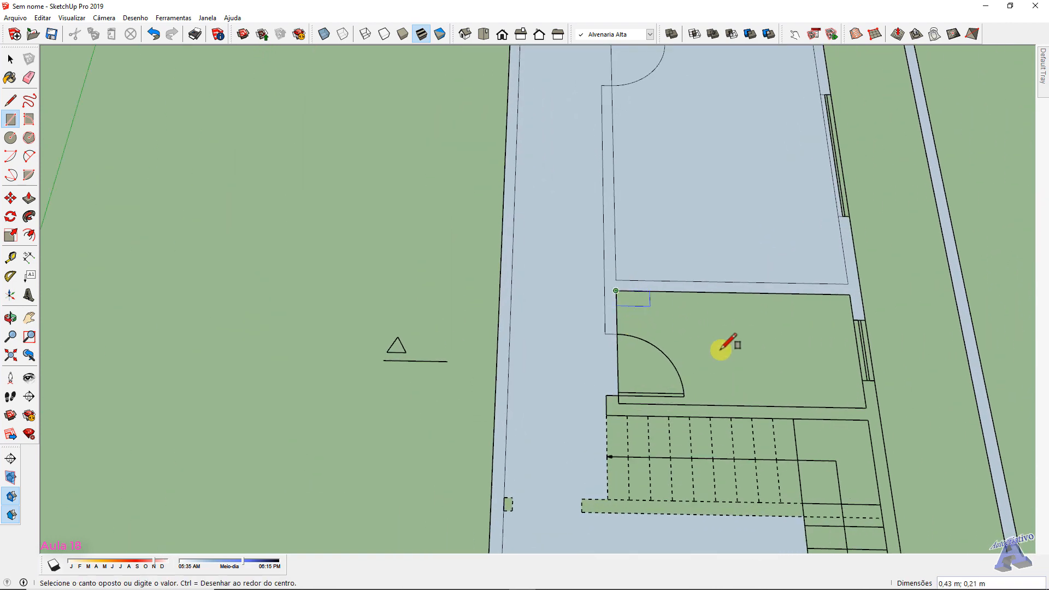
{"action": "left_click", "coordinate": [864, 407]}
{"action": "scroll", "coordinate": [796, 434], "scroll_direction": "down", "scroll_amount": 1}
Cover the left plan's upper stair flight with two rectangles, the second 2.45 m by 0.50 m over its unfilled half
{"action": "middle_click_drag", "start_coordinate": [796, 435], "coordinate": [720, 294], "text": "shift"}
{"action": "scroll", "coordinate": [641, 298], "scroll_direction": "up", "scroll_amount": 4}
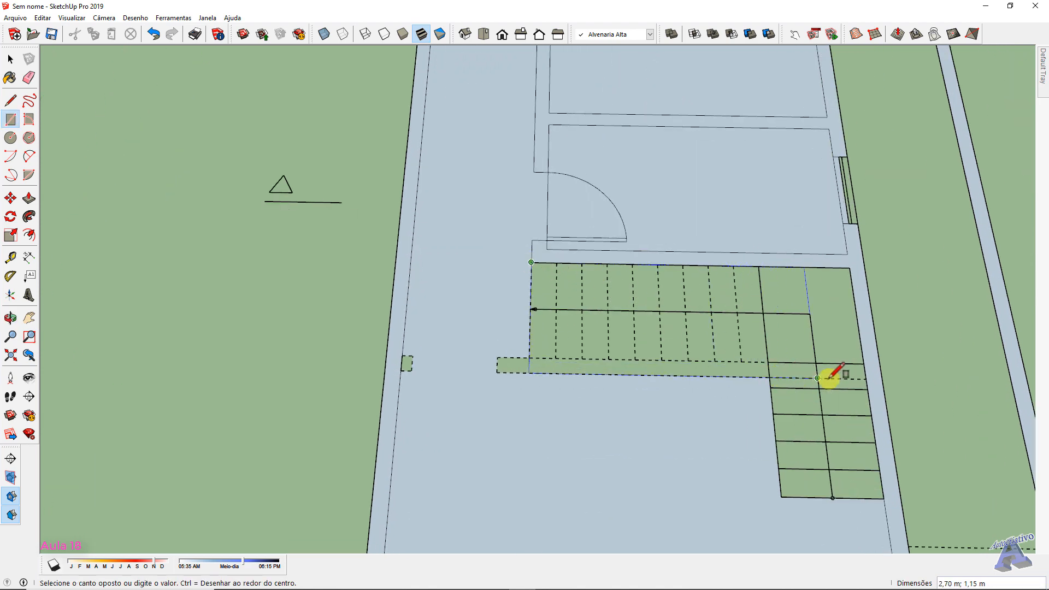
{"action": "left_click", "coordinate": [863, 374]}
{"action": "scroll", "coordinate": [864, 376], "scroll_direction": "down", "scroll_amount": 1}
{"action": "scroll", "coordinate": [600, 320], "scroll_direction": "up", "scroll_amount": 2}
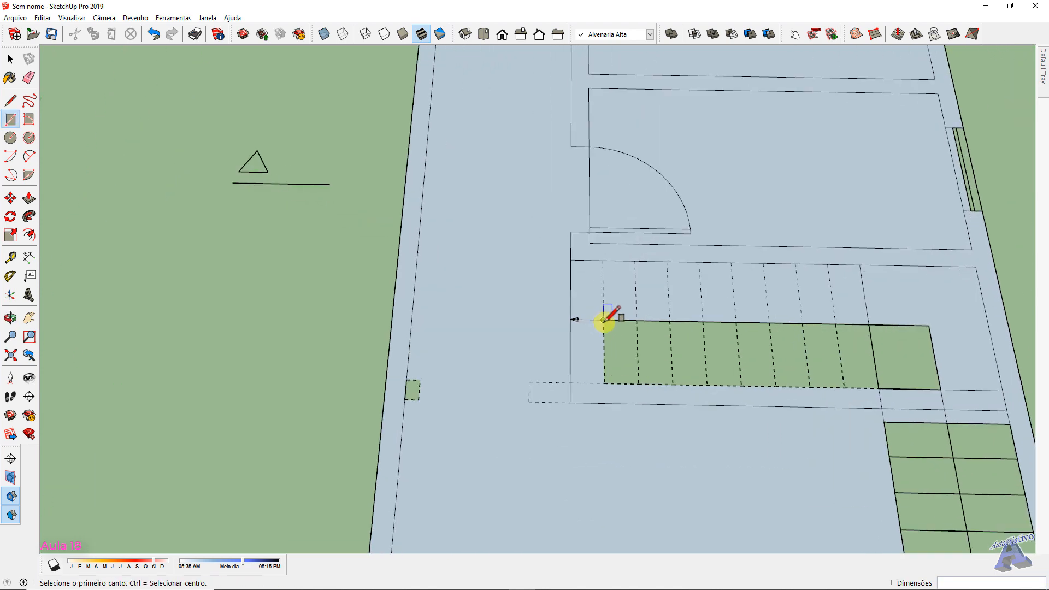
{"action": "left_click", "coordinate": [601, 321]}
{"action": "left_click", "coordinate": [929, 388]}
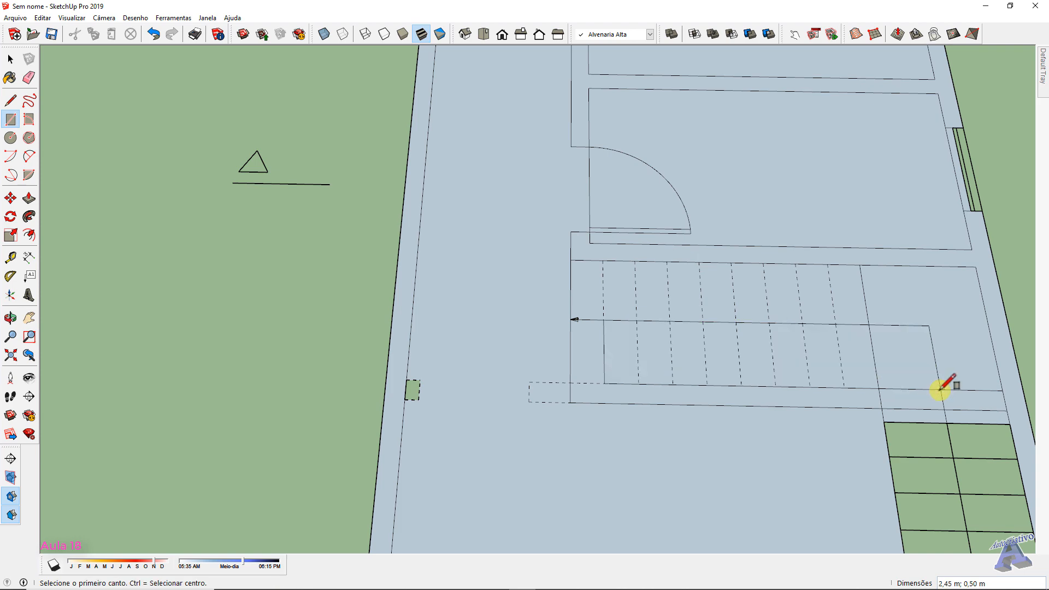
Draw a rectangle over the unfilled steps of the left plan's lower stair flight
{"action": "scroll", "coordinate": [858, 347], "scroll_direction": "down", "scroll_amount": 4}
{"action": "scroll", "coordinate": [659, 256], "scroll_direction": "up", "scroll_amount": 3}
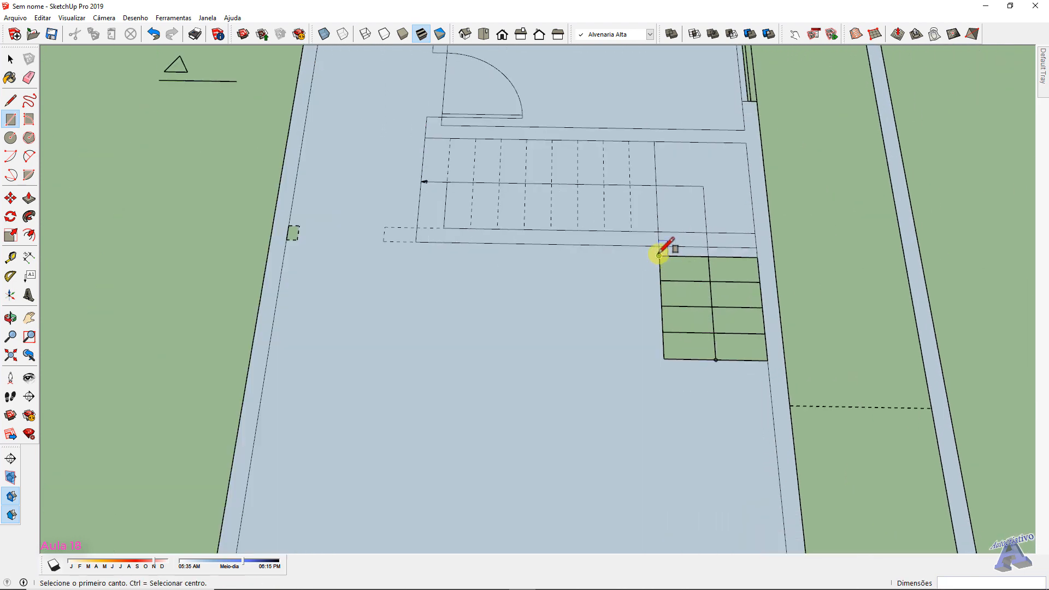
{"action": "left_click", "coordinate": [660, 255]}
{"action": "left_click", "coordinate": [767, 358]}
{"action": "scroll", "coordinate": [757, 339], "scroll_direction": "down", "scroll_amount": 3}
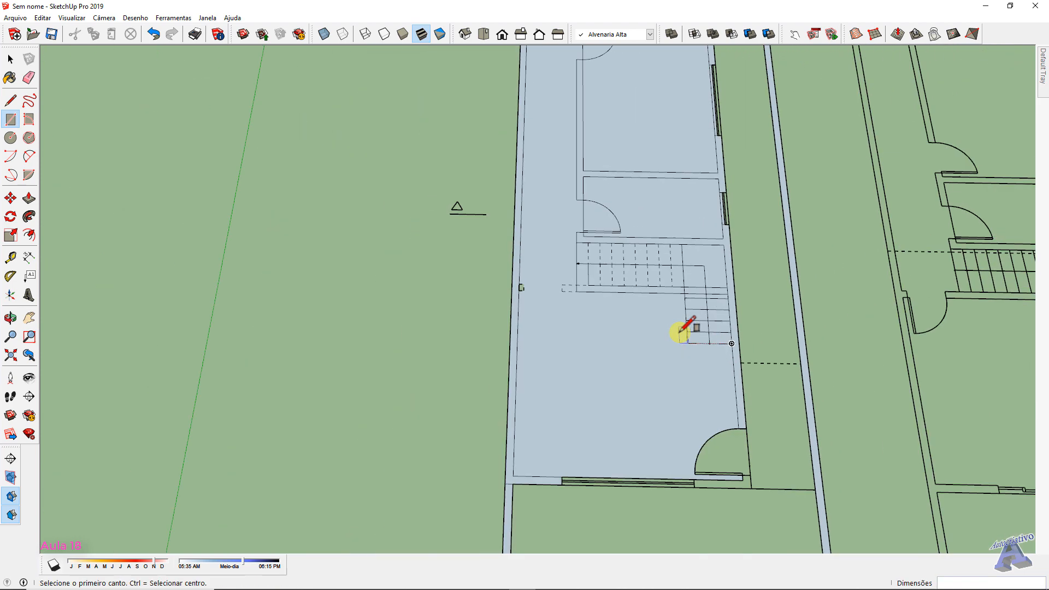
Trace a line across the front room's entrance door opening, along the outer wall edge, to create the adjoining faces
{"action": "scroll", "coordinate": [688, 333], "scroll_direction": "down", "scroll_amount": 2}
{"action": "scroll", "coordinate": [703, 334], "scroll_direction": "up", "scroll_amount": 5}
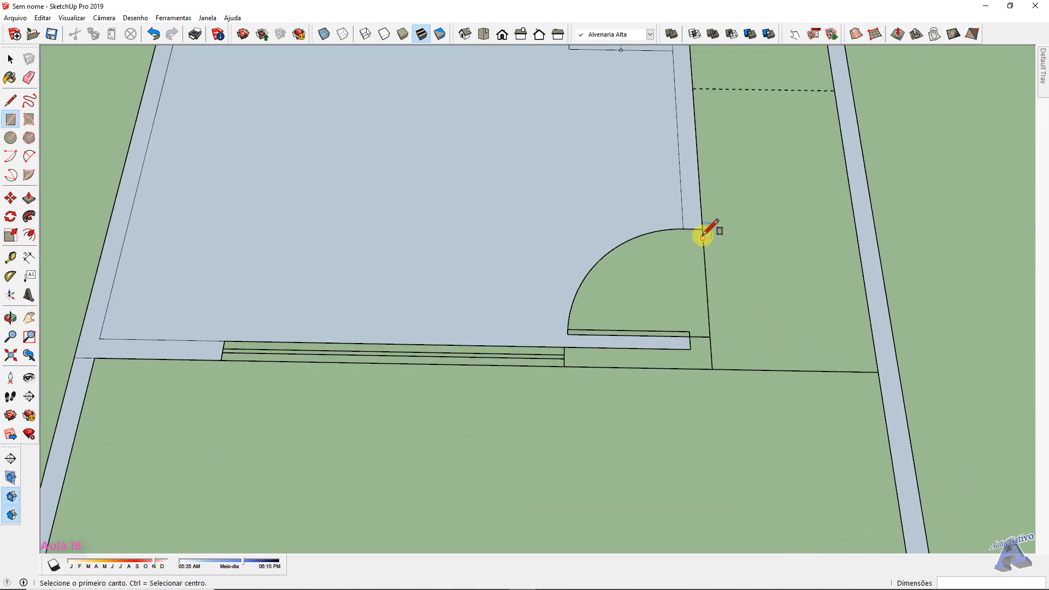
{"action": "key", "text": "l"}
{"action": "left_click", "coordinate": [703, 229]}
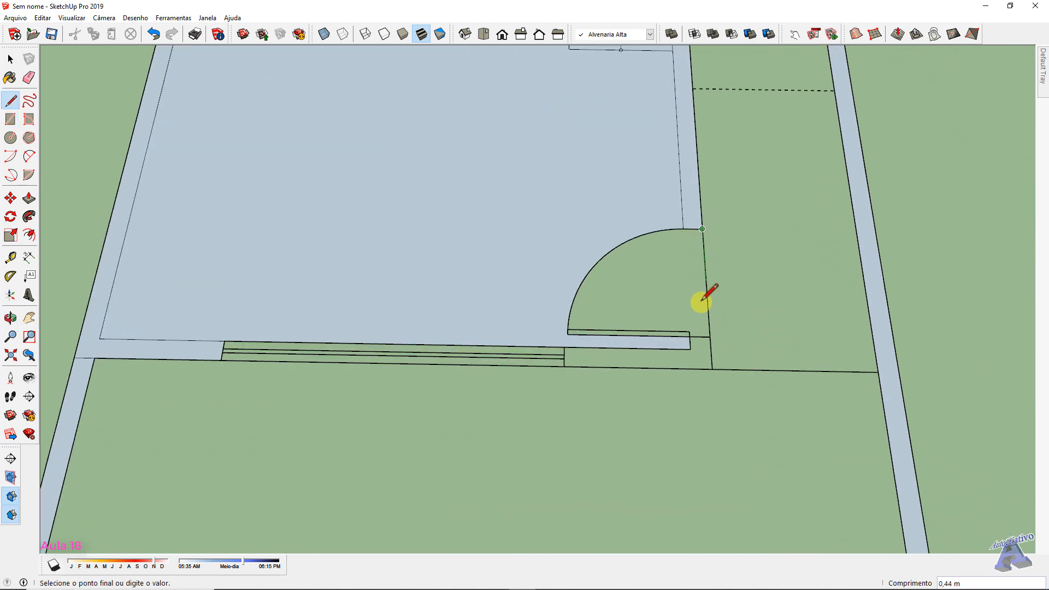
{"action": "left_click", "coordinate": [710, 337]}
{"action": "key", "text": "e"}
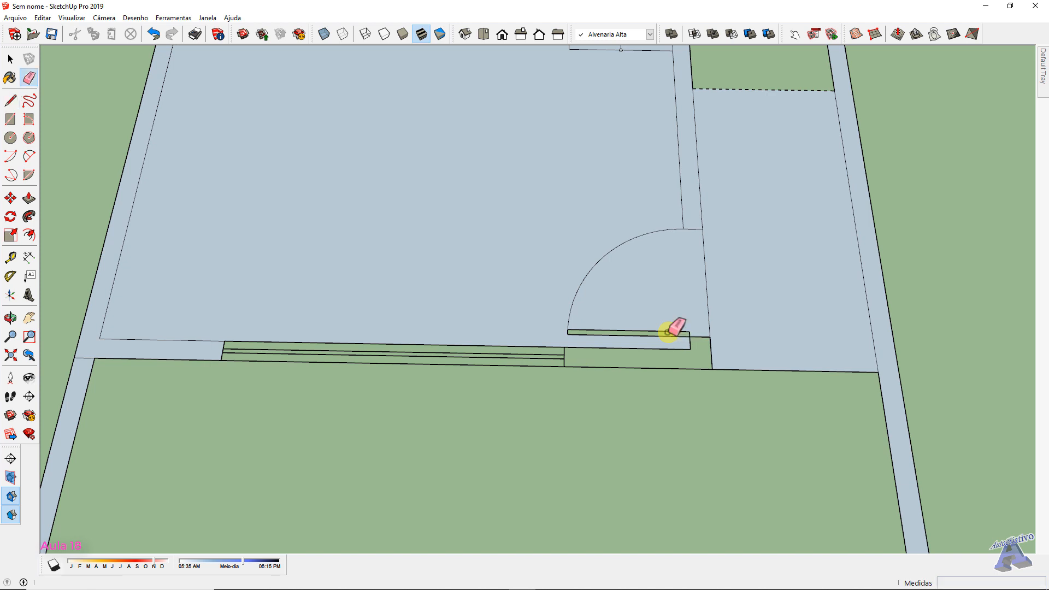
Draw a 0.90 m by 0.04 m rectangle over the leaf of the front room's entrance door
{"action": "scroll", "coordinate": [580, 326], "scroll_direction": "up", "scroll_amount": 2}
{"action": "key", "text": "r"}
{"action": "scroll", "coordinate": [574, 328], "scroll_direction": "up", "scroll_amount": 3}
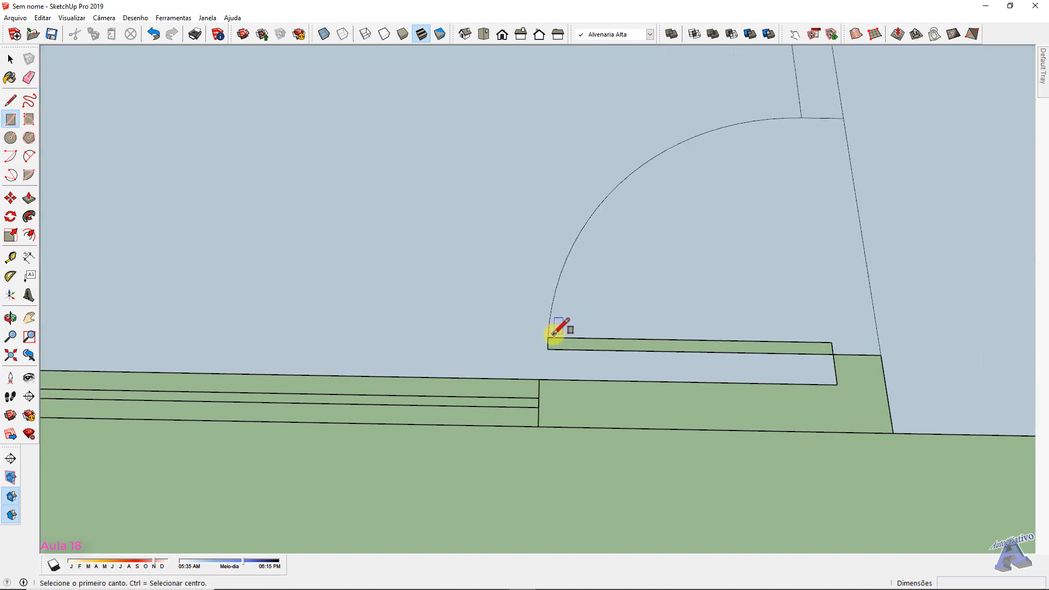
{"action": "left_click", "coordinate": [548, 337]}
{"action": "left_click", "coordinate": [833, 355]}
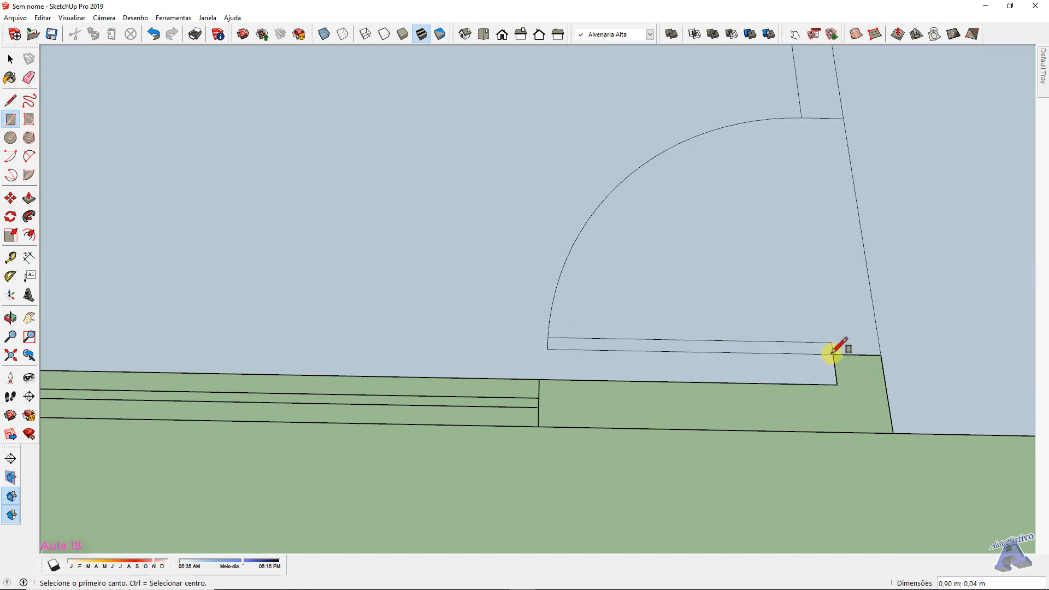
{"action": "scroll", "coordinate": [832, 355], "scroll_direction": "down", "scroll_amount": 1}
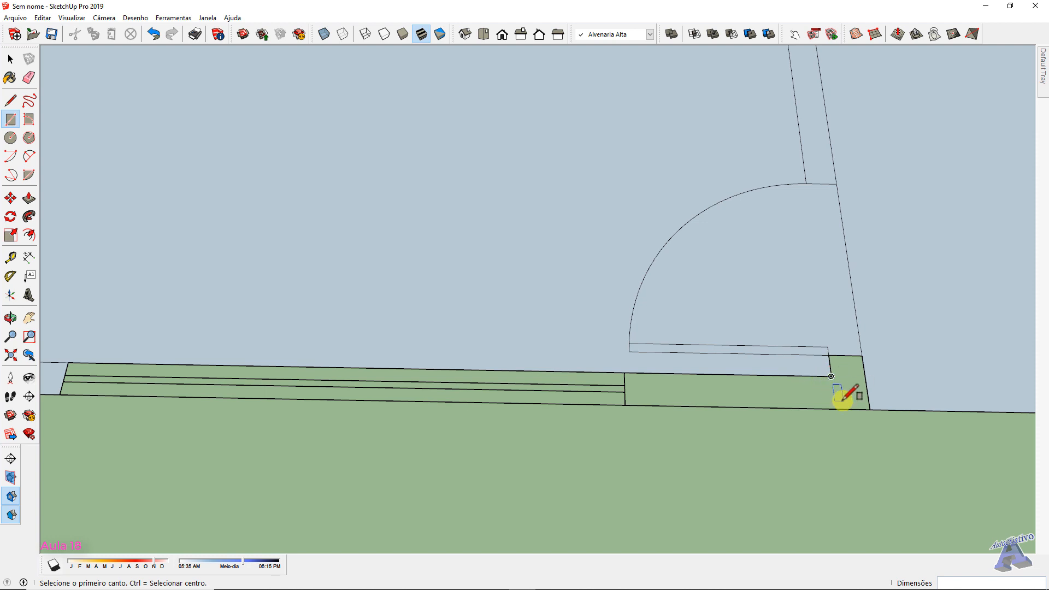
Trace the short outer edge of the front wall corner beside the entrance door to fill that wall piece
{"action": "key", "text": "l"}
{"action": "left_click", "coordinate": [862, 356]}
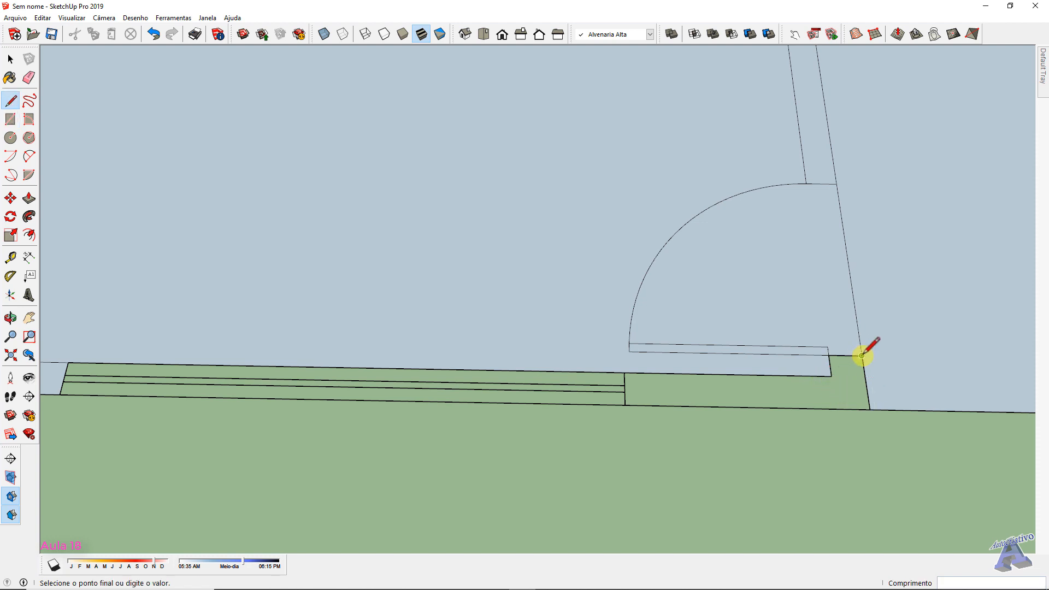
{"action": "left_click", "coordinate": [870, 410]}
{"action": "scroll", "coordinate": [789, 368], "scroll_direction": "down", "scroll_amount": 5}
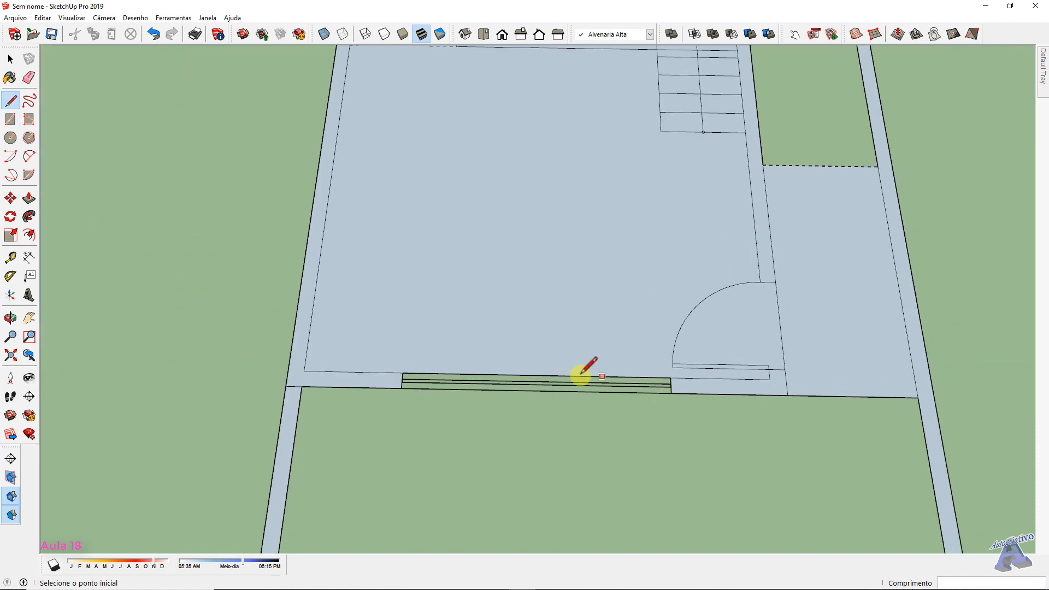
Draw a rectangle over the window opening in the front room's front wall
{"action": "key", "text": "r"}
{"action": "scroll", "coordinate": [640, 373], "scroll_direction": "up", "scroll_amount": 3}
{"action": "scroll", "coordinate": [538, 319], "scroll_direction": "up", "scroll_amount": 2}
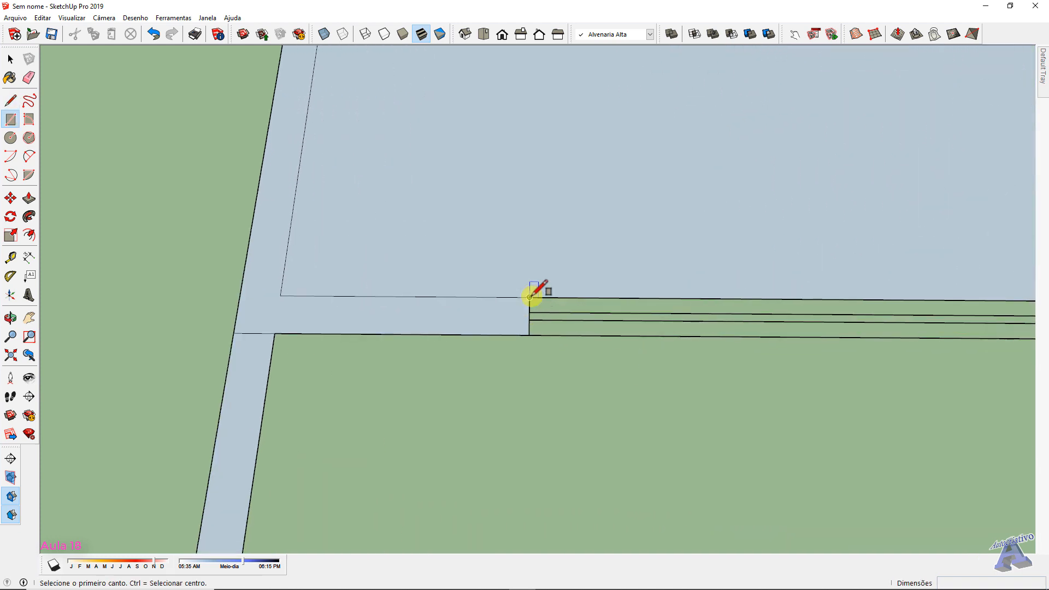
{"action": "left_click", "coordinate": [530, 298]}
{"action": "scroll", "coordinate": [738, 328], "scroll_direction": "down", "scroll_amount": 3}
{"action": "middle_click_drag", "start_coordinate": [738, 328], "coordinate": [447, 298], "text": "shift"}
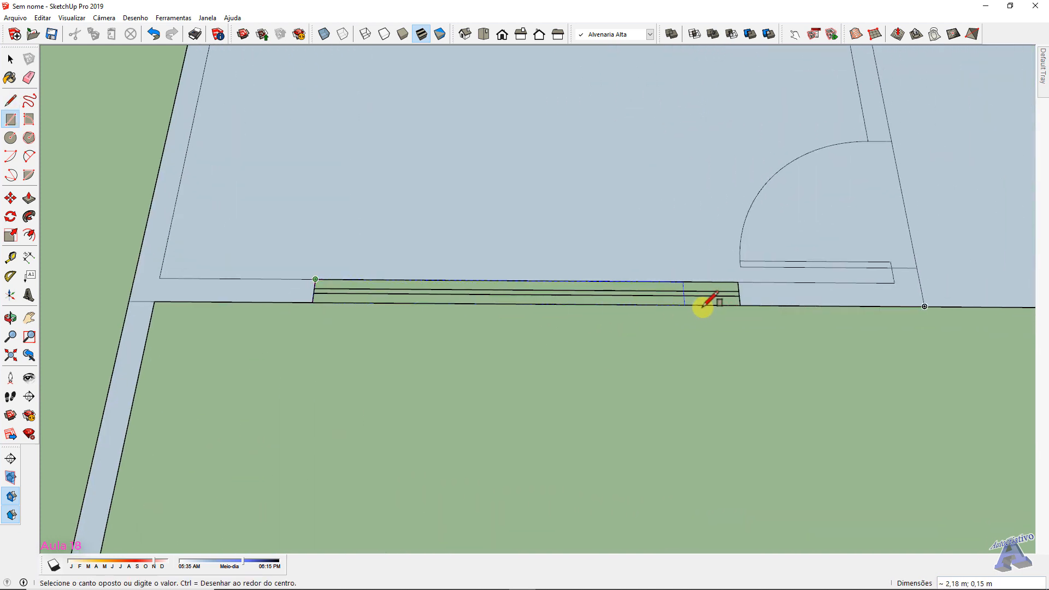
{"action": "left_click", "coordinate": [739, 304]}
{"action": "scroll", "coordinate": [713, 326], "scroll_direction": "down", "scroll_amount": 6}
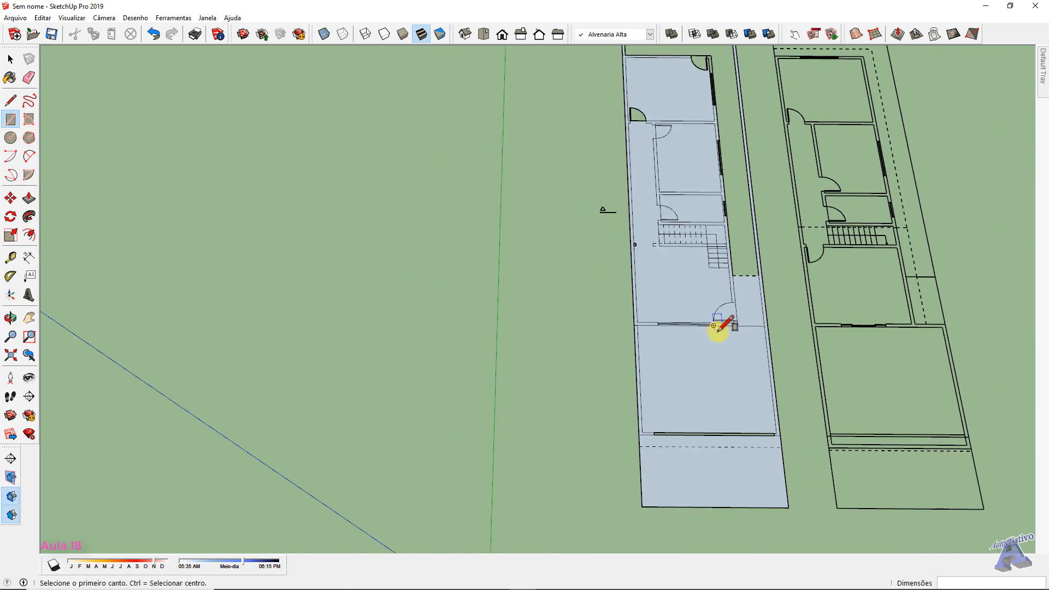
Draw a rectangle over the long narrow opening in the left plan's front boundary wall
{"action": "middle_click_drag", "start_coordinate": [717, 327], "coordinate": [667, 263]}
{"action": "scroll", "coordinate": [586, 288], "scroll_direction": "up", "scroll_amount": 8}
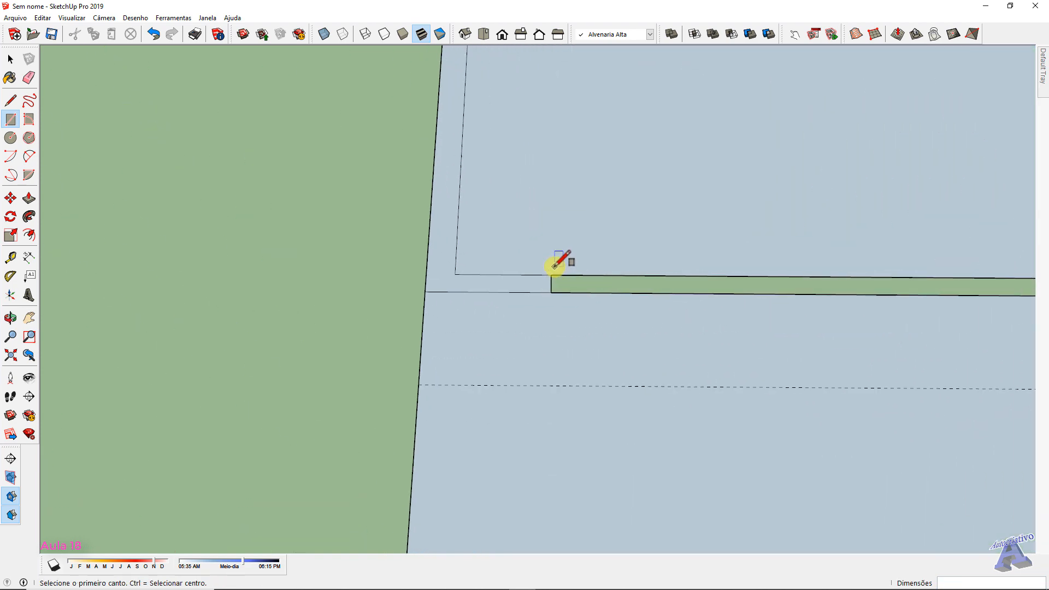
{"action": "left_click", "coordinate": [552, 275]}
{"action": "scroll", "coordinate": [683, 284], "scroll_direction": "down", "scroll_amount": 5}
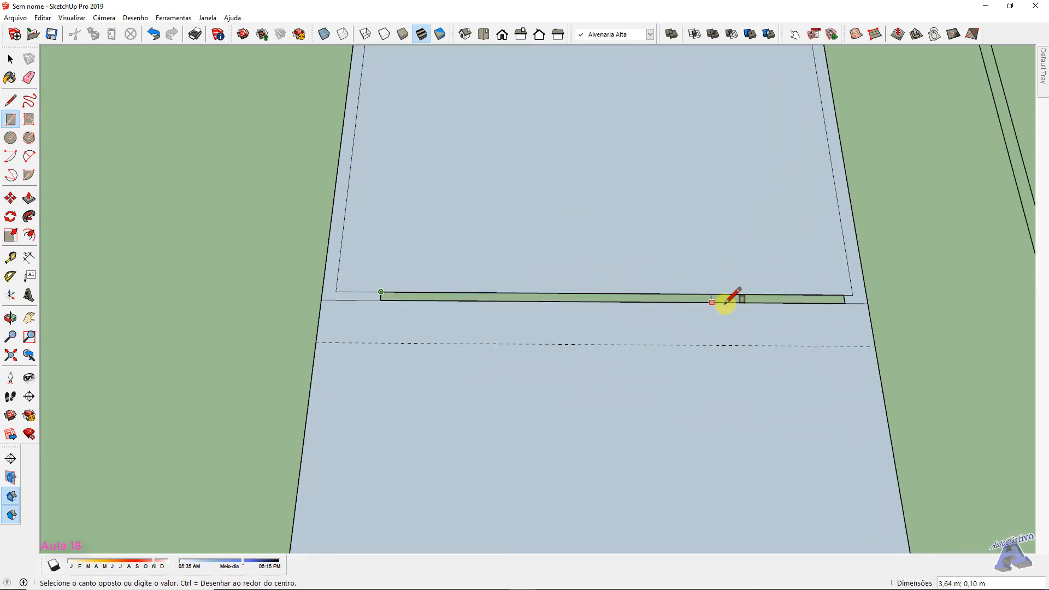
{"action": "left_click", "coordinate": [839, 305]}
{"action": "scroll", "coordinate": [792, 263], "scroll_direction": "down", "scroll_amount": 6}
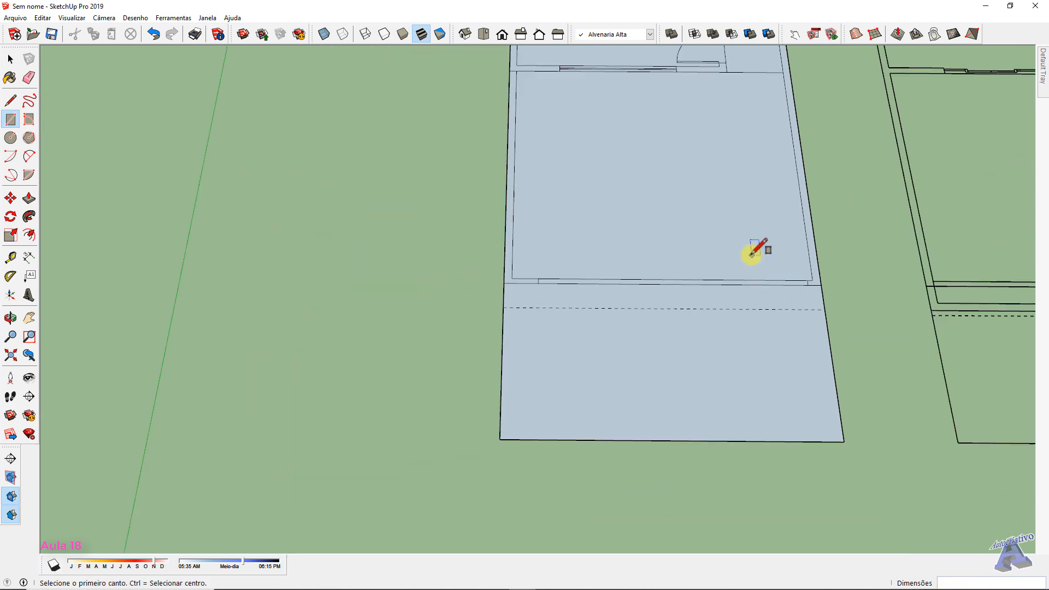
Trace the 1.20 m dashed line across the side corridor of the left plan to fill the corridor
{"action": "middle_click_drag", "start_coordinate": [742, 185], "coordinate": [667, 480]}
{"action": "scroll", "coordinate": [649, 450], "scroll_direction": "up", "scroll_amount": 5}
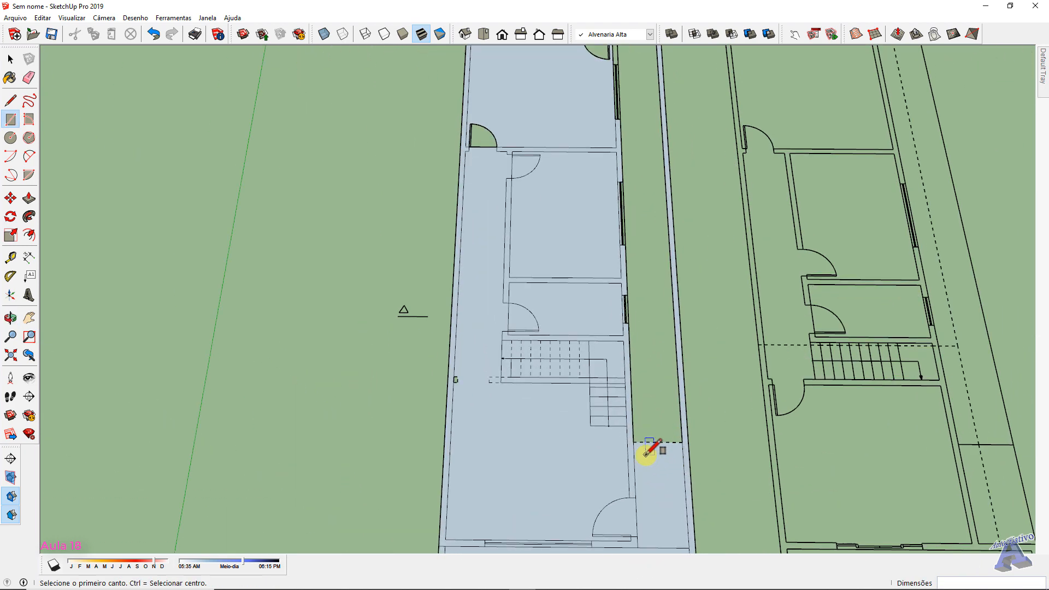
{"action": "key", "text": "l"}
{"action": "scroll", "coordinate": [645, 453], "scroll_direction": "up", "scroll_amount": 2}
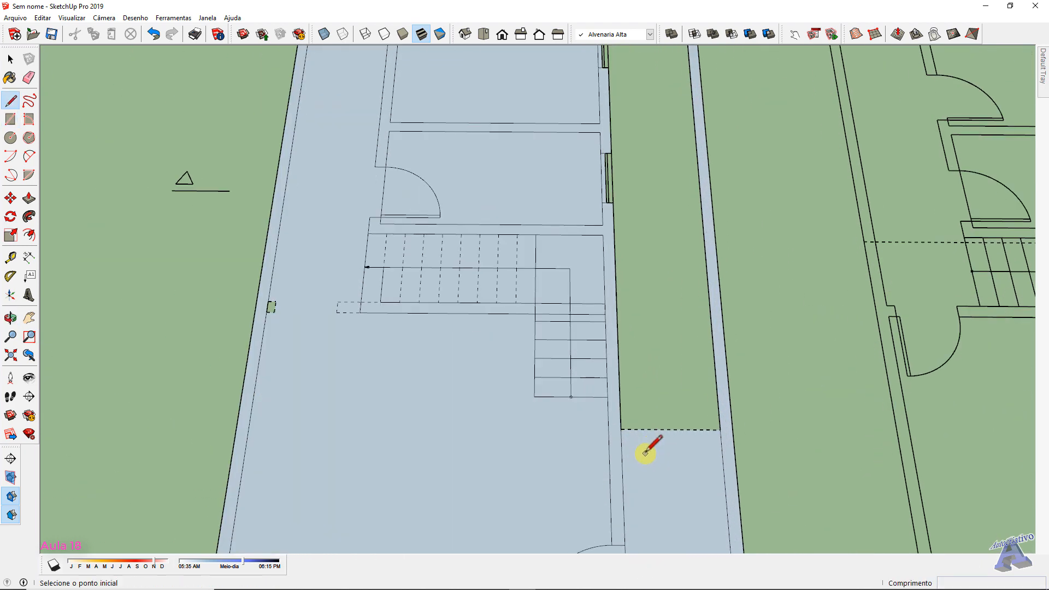
{"action": "left_click", "coordinate": [622, 428]}
{"action": "left_click", "coordinate": [720, 430]}
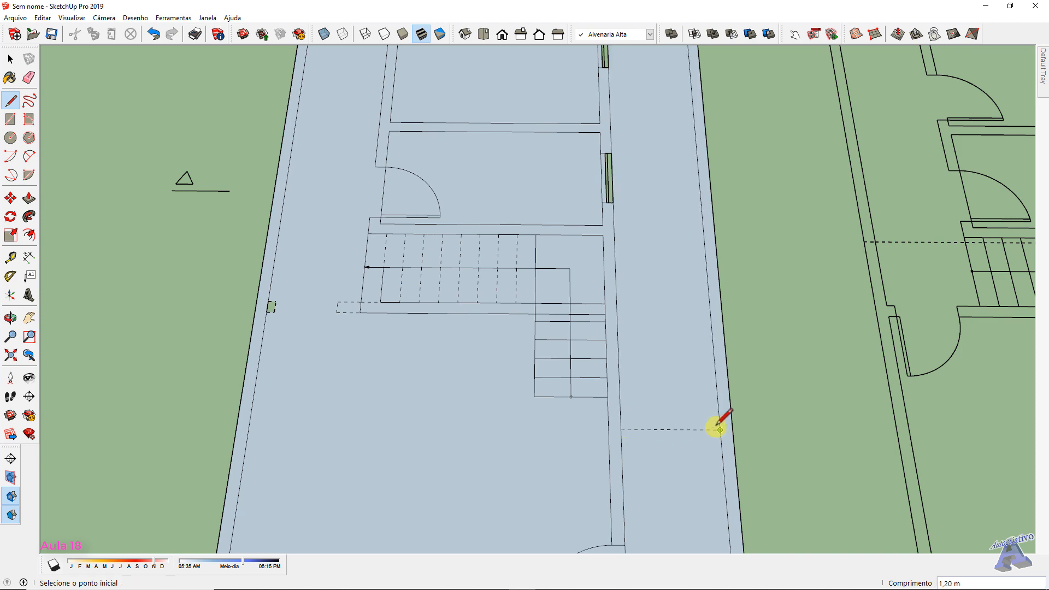
Draw a rectangle over the small window opening in the side wall of the small room next to the staircase
{"action": "scroll", "coordinate": [705, 383], "scroll_direction": "down", "scroll_amount": 3}
{"action": "scroll", "coordinate": [663, 265], "scroll_direction": "up", "scroll_amount": 4}
{"action": "scroll", "coordinate": [644, 273], "scroll_direction": "up", "scroll_amount": 2}
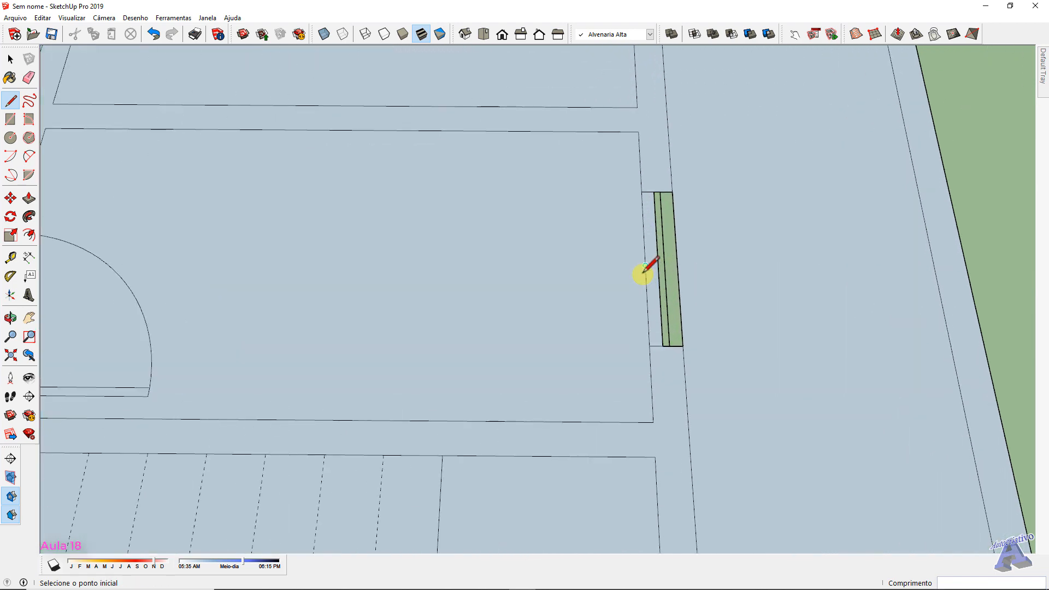
{"action": "key", "text": "r"}
{"action": "scroll", "coordinate": [655, 249], "scroll_direction": "up", "scroll_amount": 2}
{"action": "left_click", "coordinate": [656, 170]}
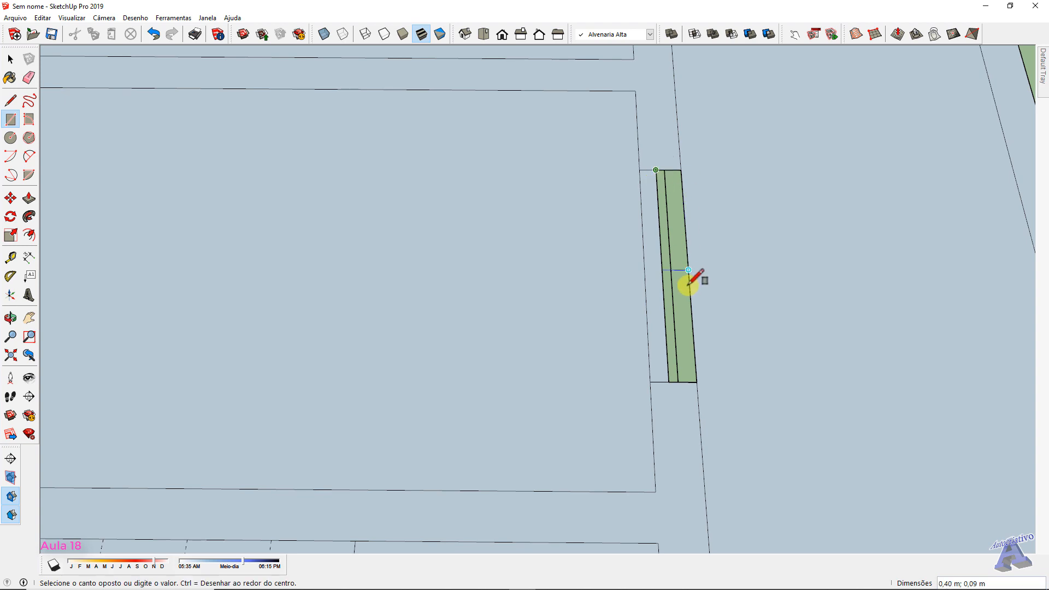
{"action": "left_click", "coordinate": [698, 380]}
Draw a rectangle over the long window opening in the middle room's side corridor wall
{"action": "scroll", "coordinate": [694, 286], "scroll_direction": "down", "scroll_amount": 5}
{"action": "scroll", "coordinate": [644, 367], "scroll_direction": "down", "scroll_amount": 2}
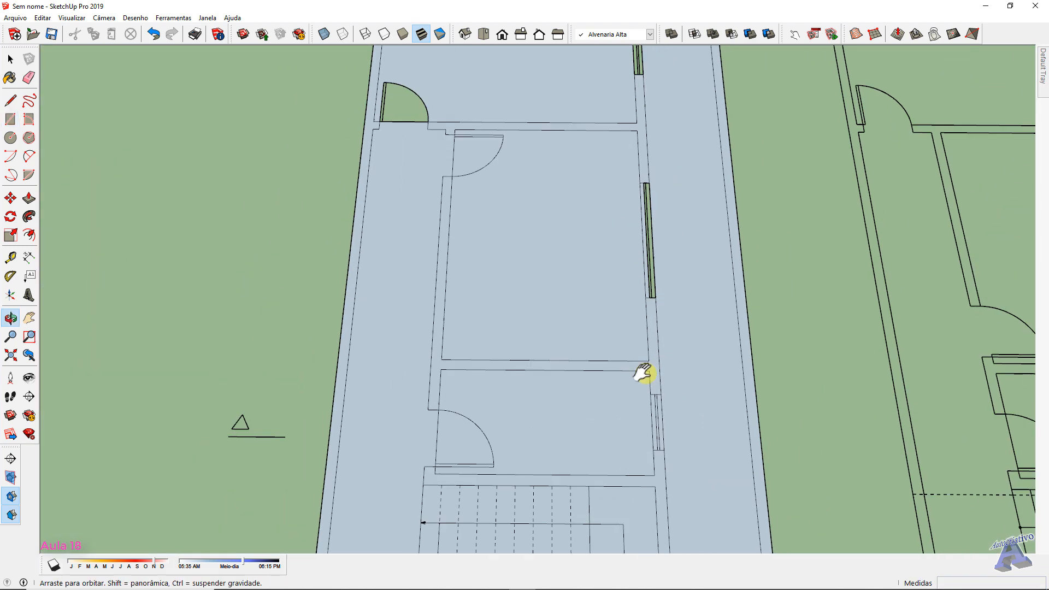
{"action": "scroll", "coordinate": [637, 211], "scroll_direction": "up", "scroll_amount": 5}
{"action": "middle_click_drag", "start_coordinate": [647, 253], "coordinate": [651, 174], "text": "shift"}
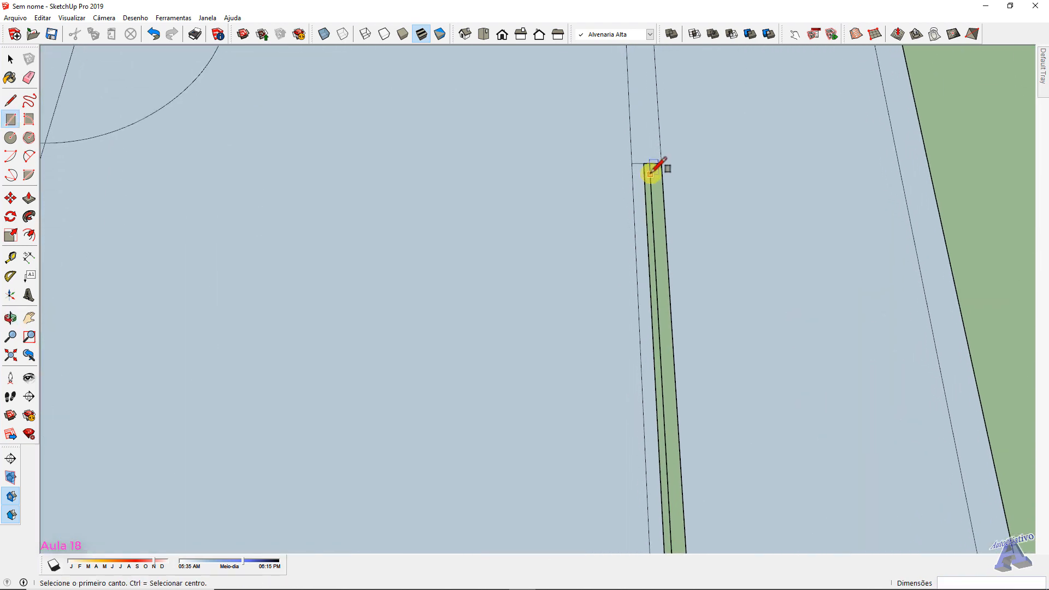
{"action": "left_click", "coordinate": [645, 162]}
{"action": "scroll", "coordinate": [660, 241], "scroll_direction": "down", "scroll_amount": 3}
{"action": "scroll", "coordinate": [679, 452], "scroll_direction": "up", "scroll_amount": 2}
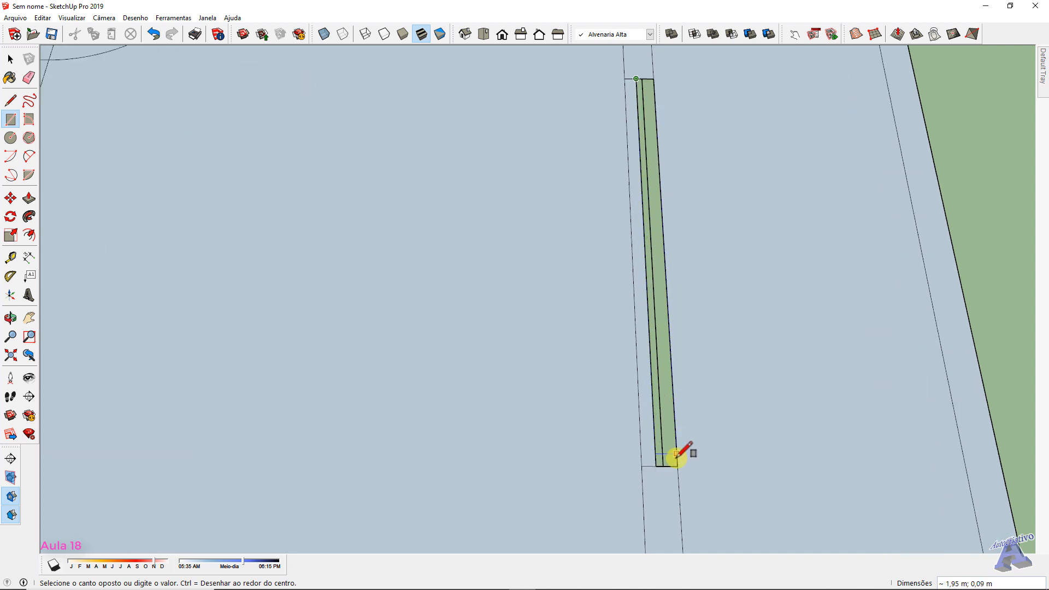
{"action": "left_click", "coordinate": [678, 466]}
Trace the threshold line of the hallway door into the large rear room to fill its swing area
{"action": "scroll", "coordinate": [650, 391], "scroll_direction": "down", "scroll_amount": 4}
{"action": "middle_click_drag", "start_coordinate": [539, 325], "coordinate": [771, 508], "text": "shift"}
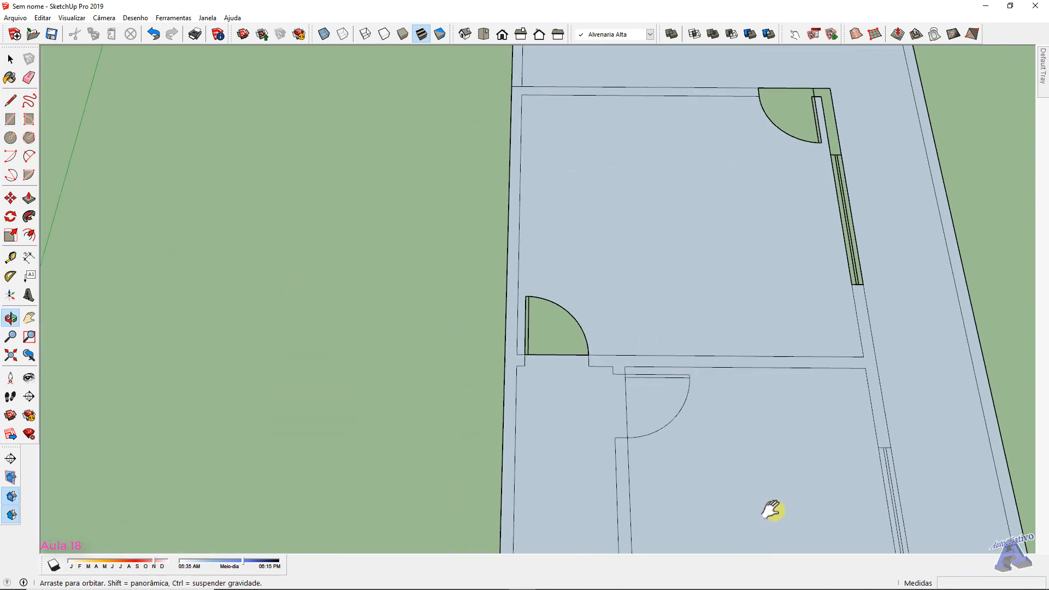
{"action": "scroll", "coordinate": [569, 339], "scroll_direction": "up", "scroll_amount": 1}
{"action": "scroll", "coordinate": [563, 327], "scroll_direction": "up", "scroll_amount": 2}
{"action": "key", "text": "l"}
{"action": "scroll", "coordinate": [506, 375], "scroll_direction": "up", "scroll_amount": 3}
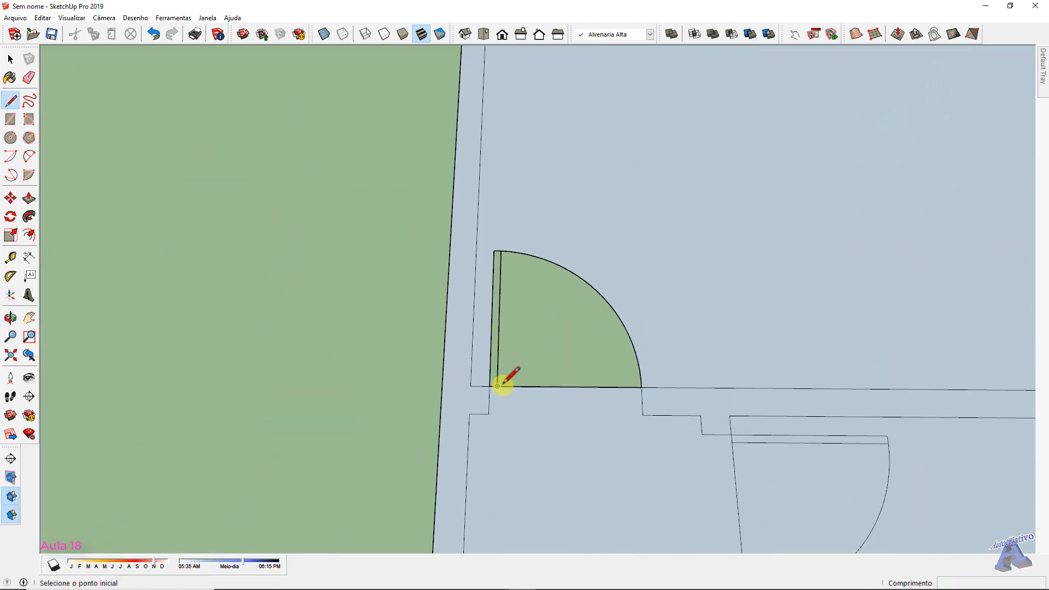
{"action": "left_click", "coordinate": [486, 386]}
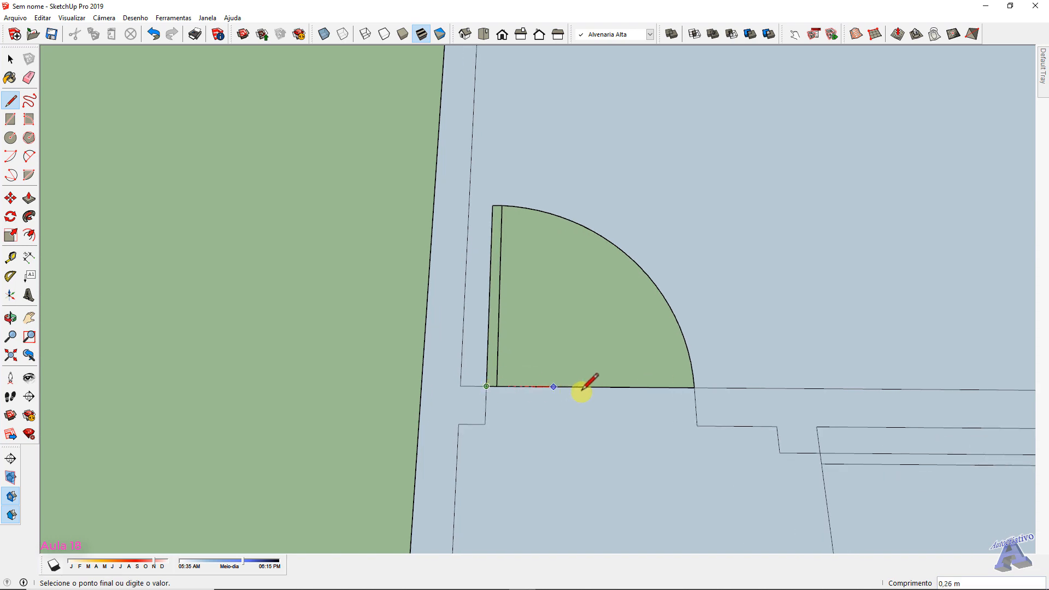
{"action": "left_click", "coordinate": [695, 387]}
Trace the large rear room's outer wall edge from the corner across the door opening, and close the door leaf outline
{"action": "scroll", "coordinate": [711, 328], "scroll_direction": "down", "scroll_amount": 6}
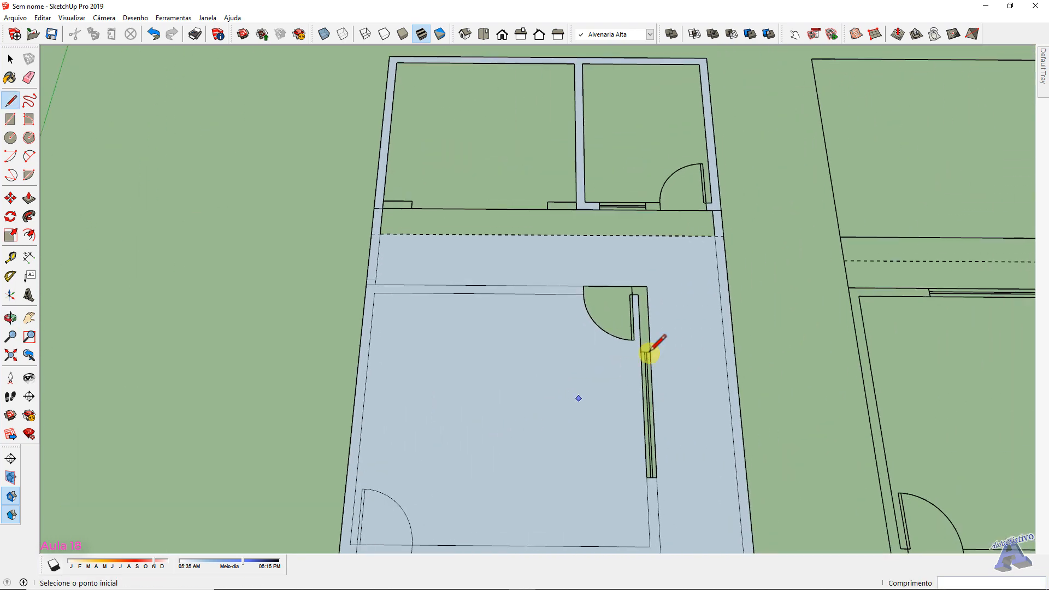
{"action": "scroll", "coordinate": [634, 298], "scroll_direction": "up", "scroll_amount": 5}
{"action": "key", "text": "space"}
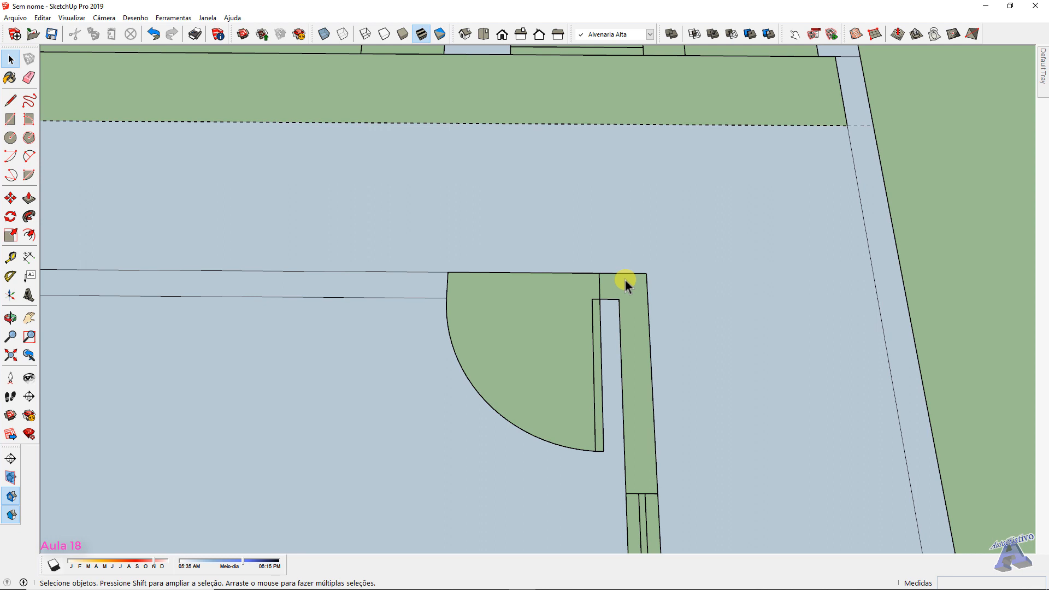
{"action": "key", "text": "l"}
{"action": "left_click", "coordinate": [600, 273]}
{"action": "left_click", "coordinate": [647, 273]}
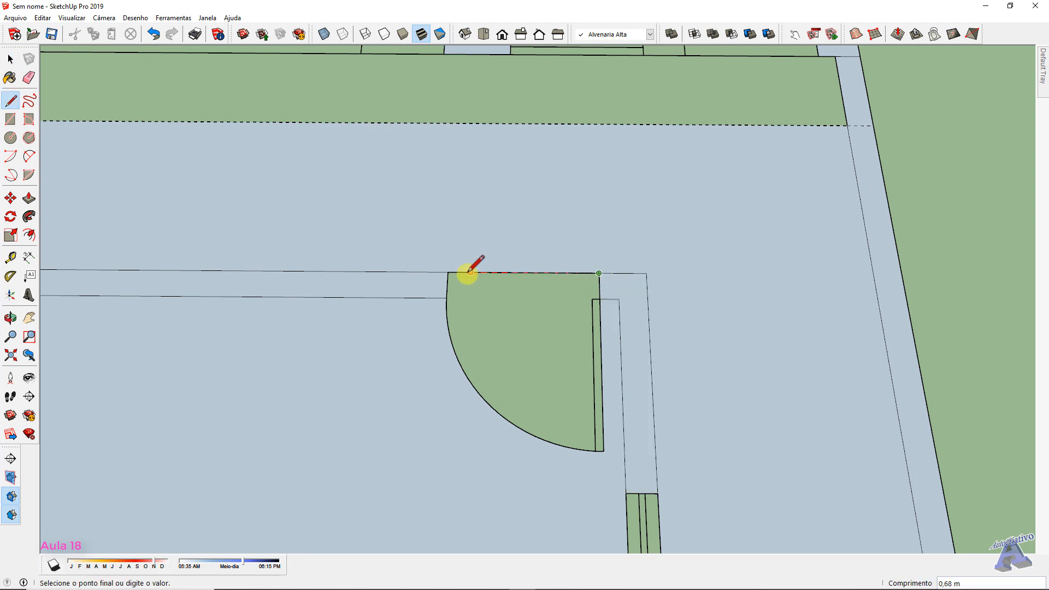
{"action": "left_click", "coordinate": [448, 272]}
{"action": "scroll", "coordinate": [579, 298], "scroll_direction": "up", "scroll_amount": 3}
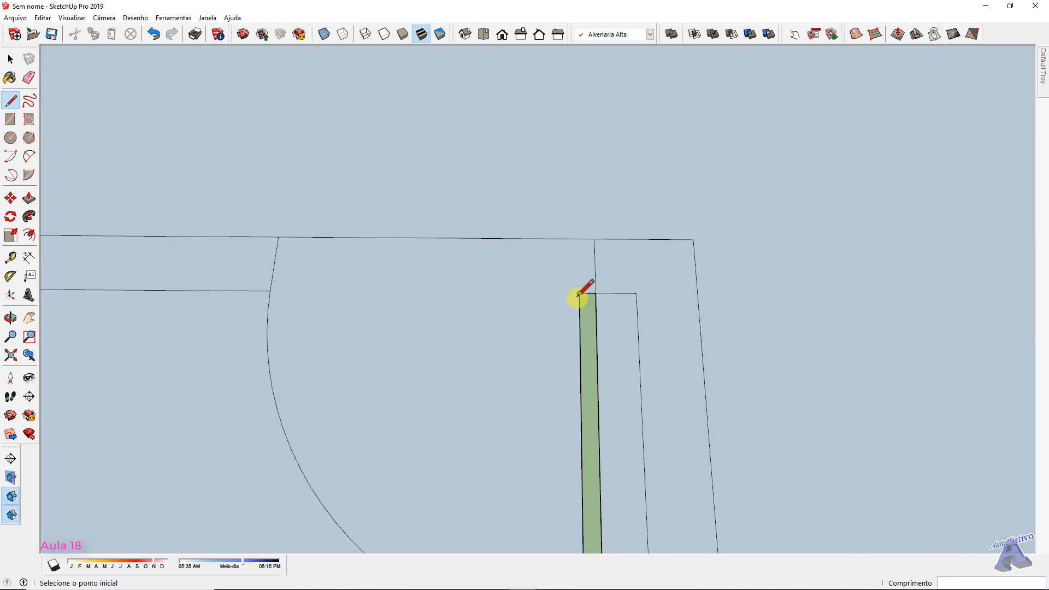
{"action": "left_click", "coordinate": [596, 293]}
Draw a rectangle over the window opening in the large rear room's side wall, beside the corner door
{"action": "scroll", "coordinate": [604, 300], "scroll_direction": "down", "scroll_amount": 5}
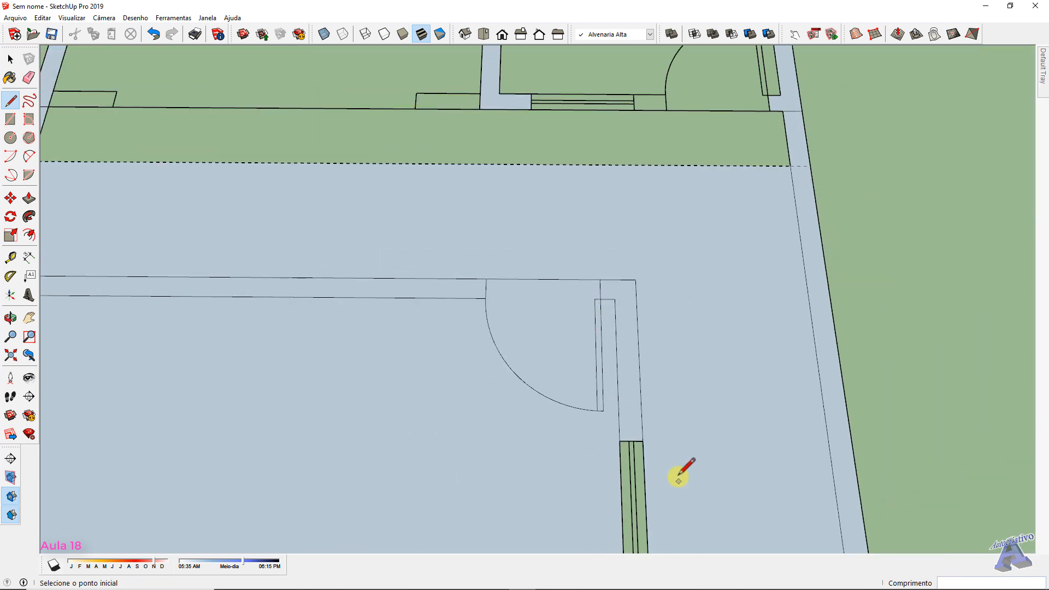
{"action": "scroll", "coordinate": [628, 312], "scroll_direction": "up", "scroll_amount": 3}
{"action": "key", "text": "r"}
{"action": "scroll", "coordinate": [569, 301], "scroll_direction": "up", "scroll_amount": 3}
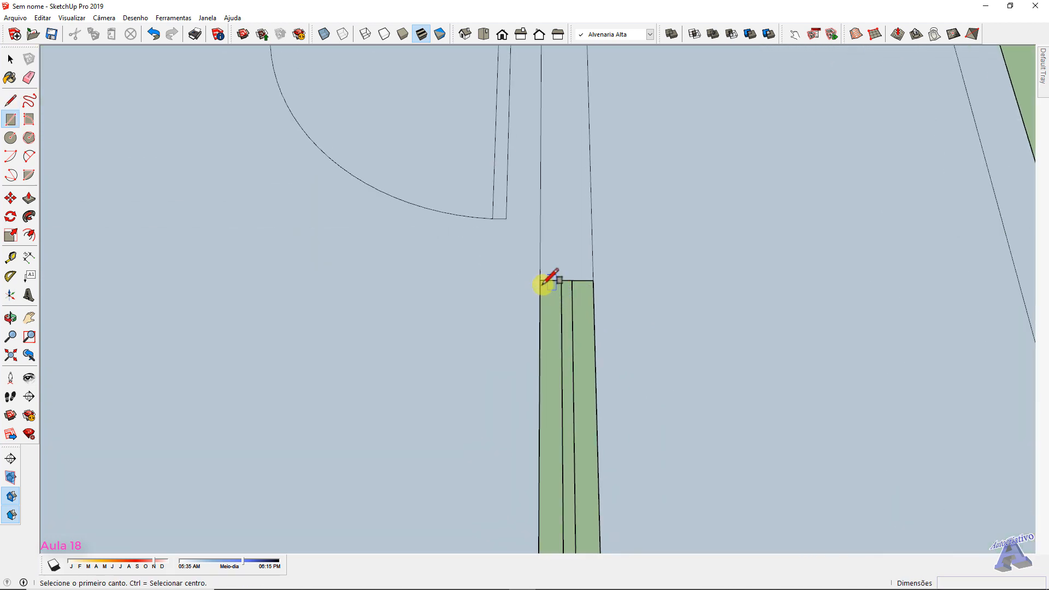
{"action": "left_click", "coordinate": [544, 281]}
{"action": "scroll", "coordinate": [560, 310], "scroll_direction": "down", "scroll_amount": 2}
{"action": "scroll", "coordinate": [568, 328], "scroll_direction": "down", "scroll_amount": 4}
{"action": "scroll", "coordinate": [607, 394], "scroll_direction": "up", "scroll_amount": 5}
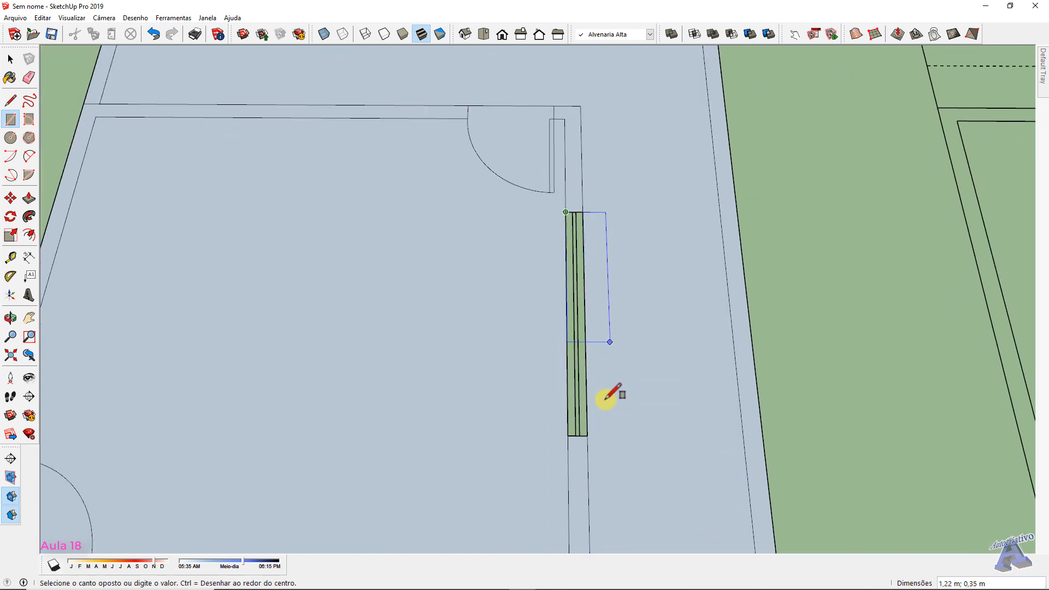
{"action": "left_click", "coordinate": [576, 426]}
Trace the dashed line across the rear yard between the two boundary walls to fill the strip behind it
{"action": "scroll", "coordinate": [569, 364], "scroll_direction": "down", "scroll_amount": 7}
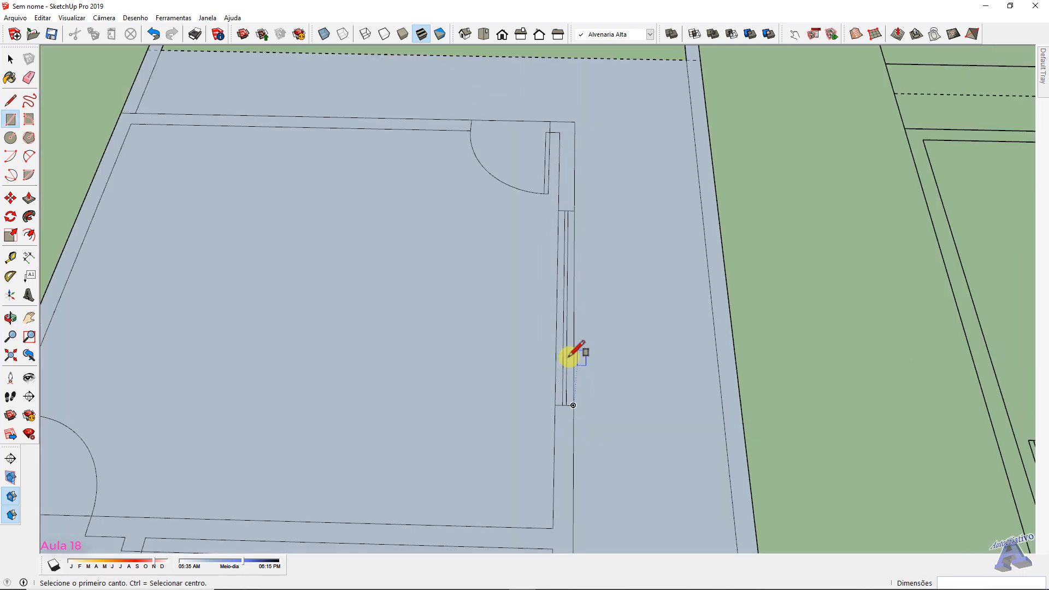
{"action": "mouse_move", "coordinate": [527, 236]}
{"action": "middle_mouse_down", "text": "shift"}
{"action": "mouse_move", "coordinate": [541, 247]}
{"action": "mouse_move", "coordinate": [550, 316]}
{"action": "middle_mouse_up", "text": "shift"}
{"action": "key", "text": "l"}
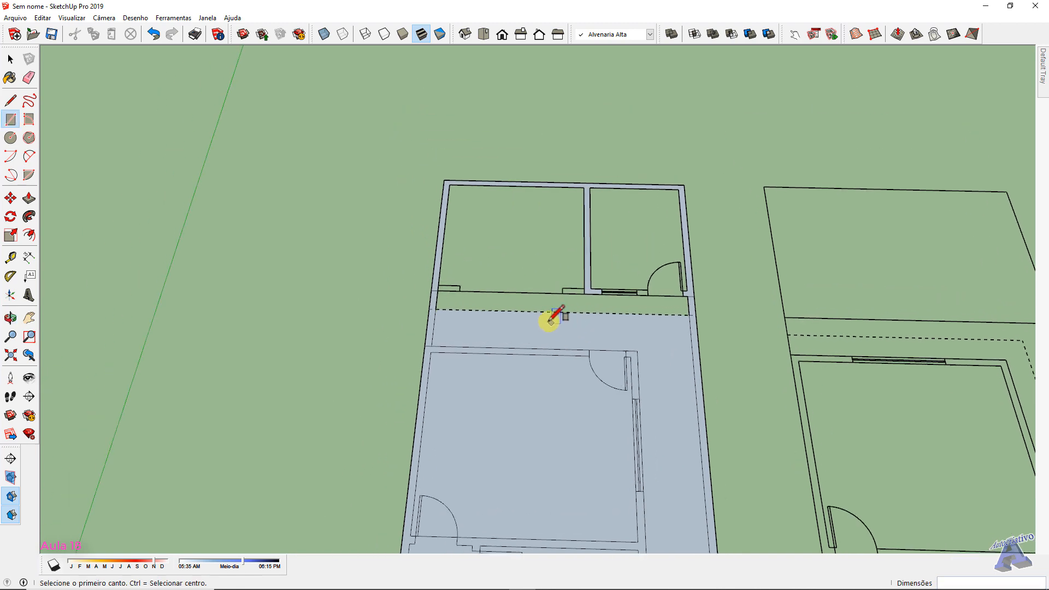
{"action": "scroll", "coordinate": [550, 316], "scroll_direction": "up", "scroll_amount": 5}
{"action": "scroll", "coordinate": [391, 297], "scroll_direction": "up", "scroll_amount": 1}
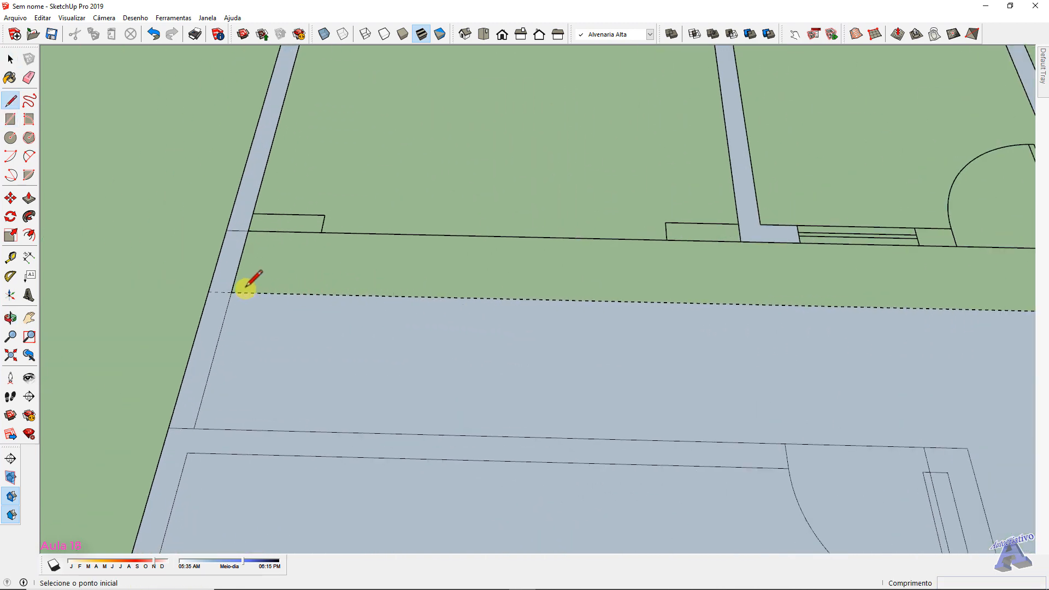
{"action": "left_click", "coordinate": [231, 294]}
{"action": "scroll", "coordinate": [398, 292], "scroll_direction": "down", "scroll_amount": 2}
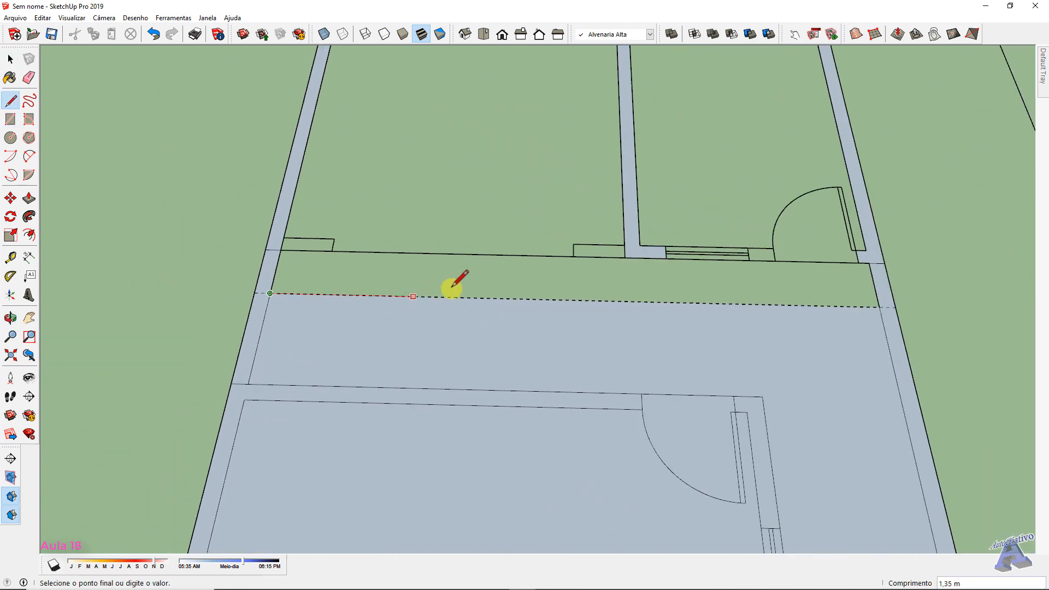
{"action": "left_click", "coordinate": [878, 307]}
Trace the threshold line of the door to the small room at the back of the lot
{"action": "middle_click_drag", "start_coordinate": [788, 252], "coordinate": [685, 353], "text": "shift"}
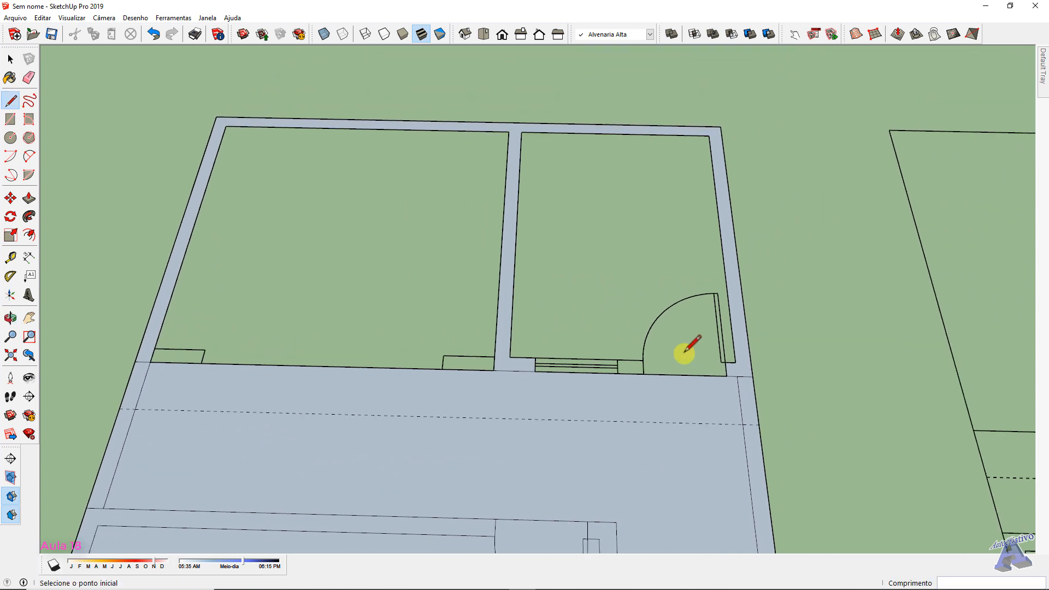
{"action": "scroll", "coordinate": [685, 353], "scroll_direction": "up", "scroll_amount": 2}
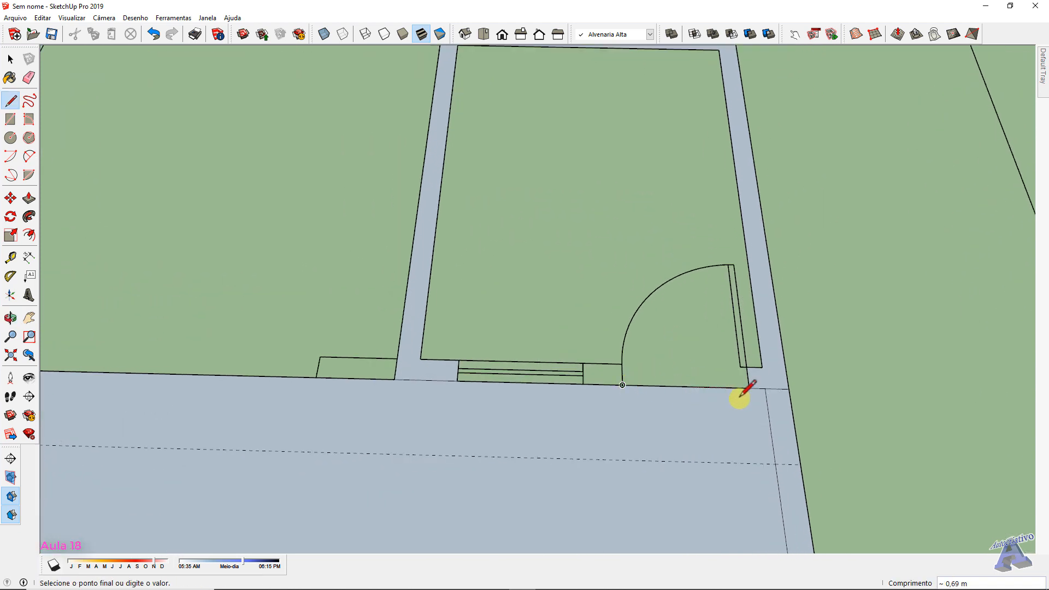
{"action": "scroll", "coordinate": [751, 388], "scroll_direction": "up", "scroll_amount": 2}
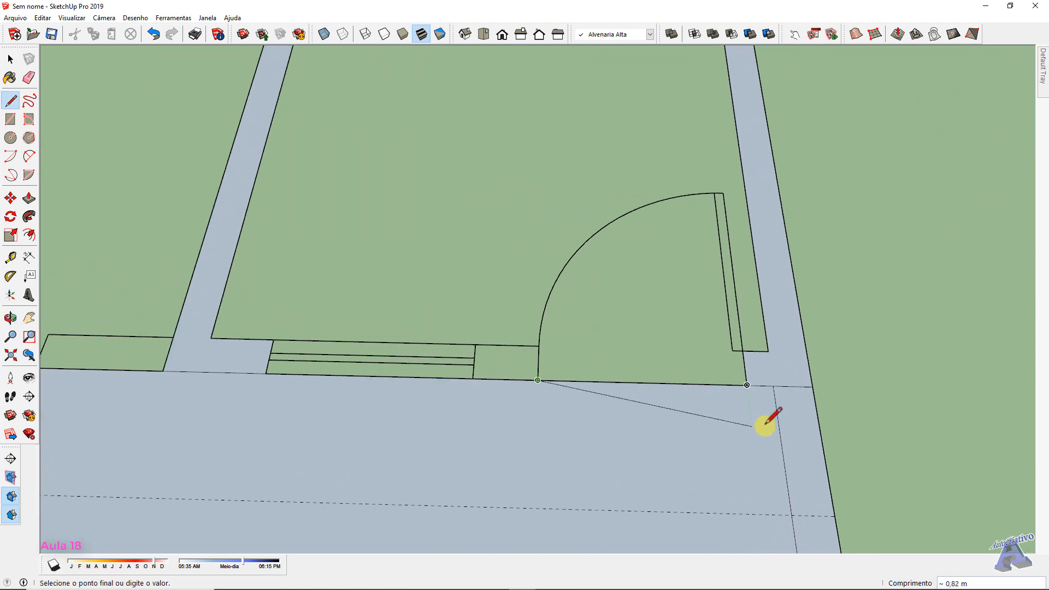
{"action": "left_click", "coordinate": [750, 385]}
Draw a 1.05 m by 0.15 m rectangle over the small back room's window and adjoining wall, and another over its door leaf
{"action": "key", "text": "r"}
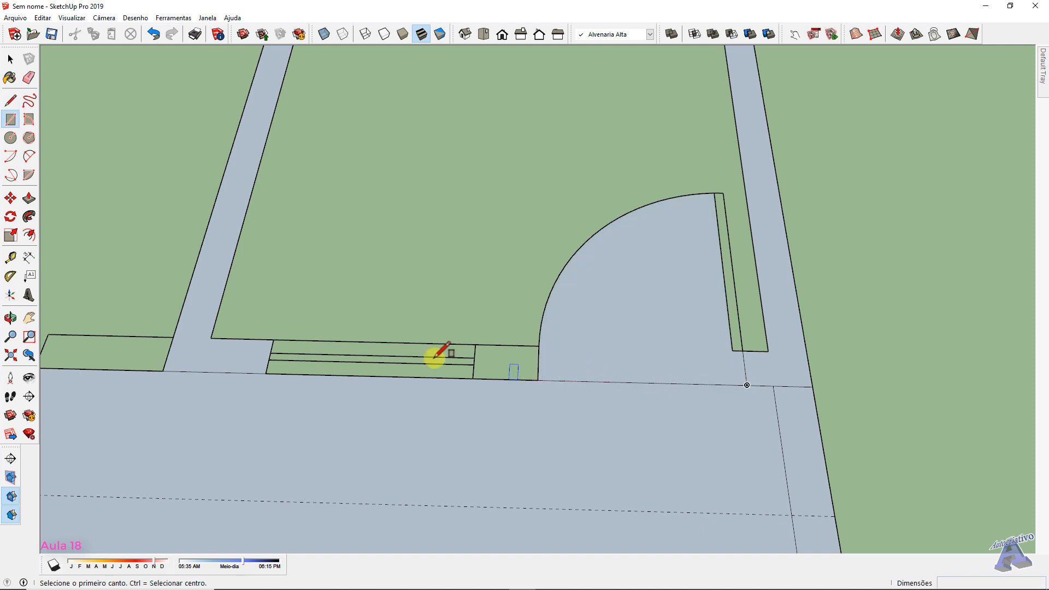
{"action": "left_click", "coordinate": [273, 339]}
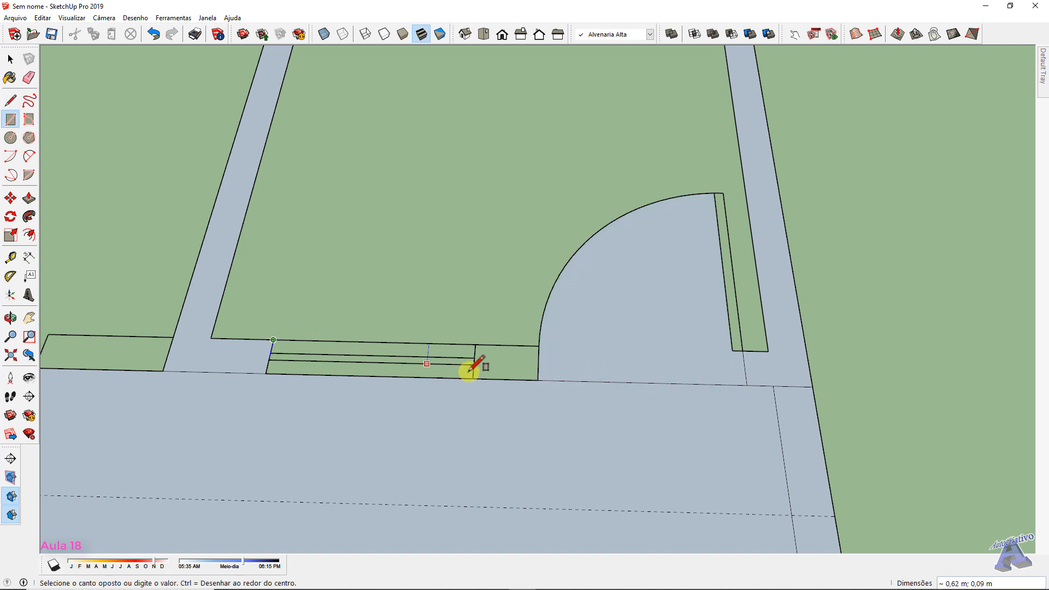
{"action": "left_click", "coordinate": [538, 380]}
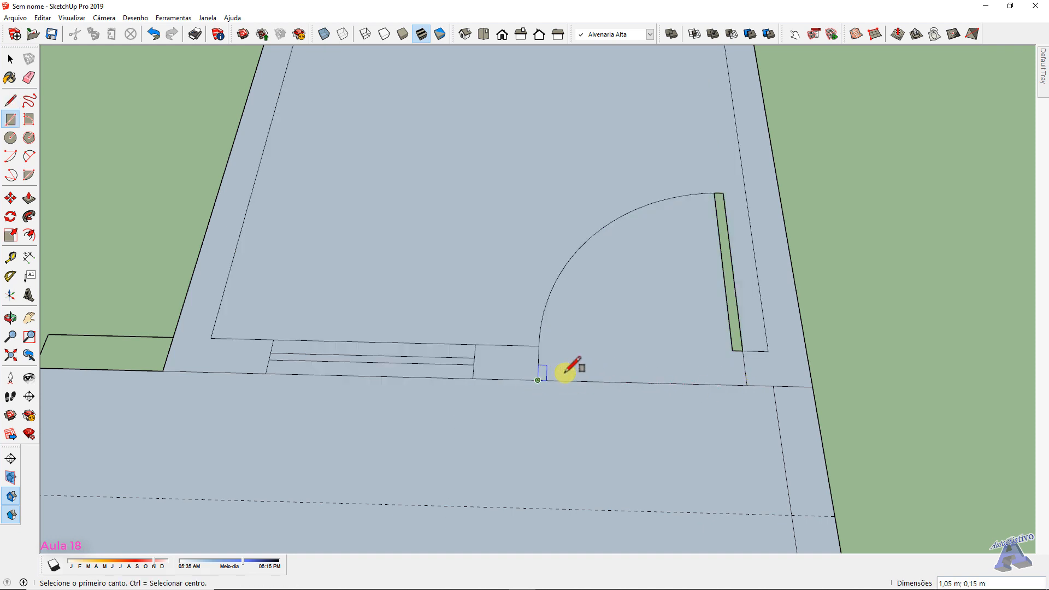
{"action": "left_click", "coordinate": [715, 193]}
{"action": "left_click", "coordinate": [744, 351]}
Draw a rectangle over the short wall stub beside the partition between the two back rooms
{"action": "scroll", "coordinate": [569, 307], "scroll_direction": "down", "scroll_amount": 6}
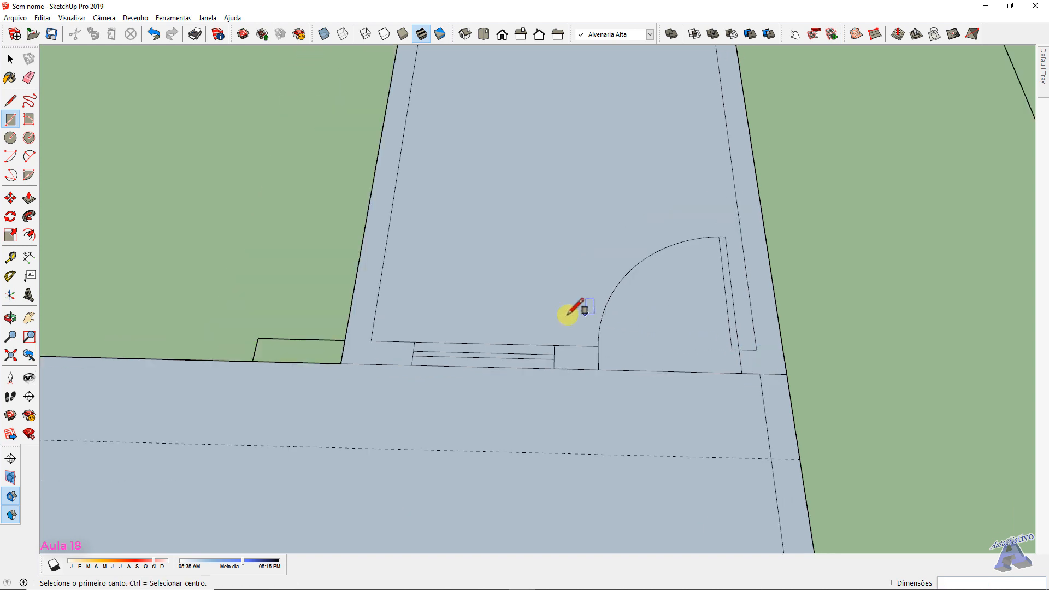
{"action": "middle_click_drag", "start_coordinate": [394, 328], "coordinate": [738, 332], "text": "shift"}
{"action": "scroll", "coordinate": [694, 334], "scroll_direction": "up", "scroll_amount": 4}
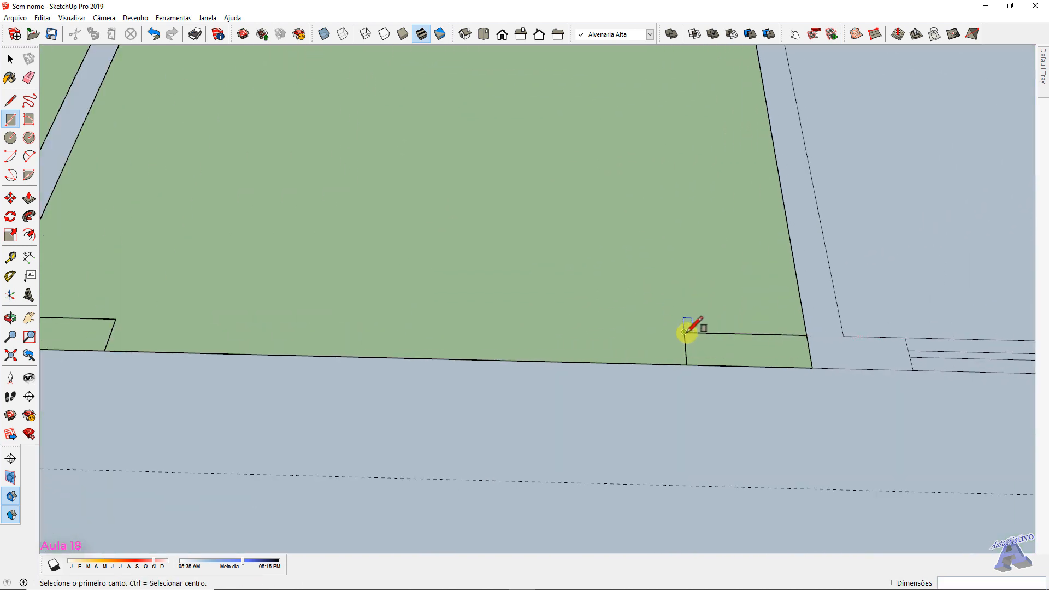
{"action": "left_click", "coordinate": [684, 332]}
{"action": "left_click", "coordinate": [813, 367]}
Draw a rectangle over the short wall stub against the outer boundary wall of the larger back room
{"action": "scroll", "coordinate": [686, 316], "scroll_direction": "down", "scroll_amount": 2}
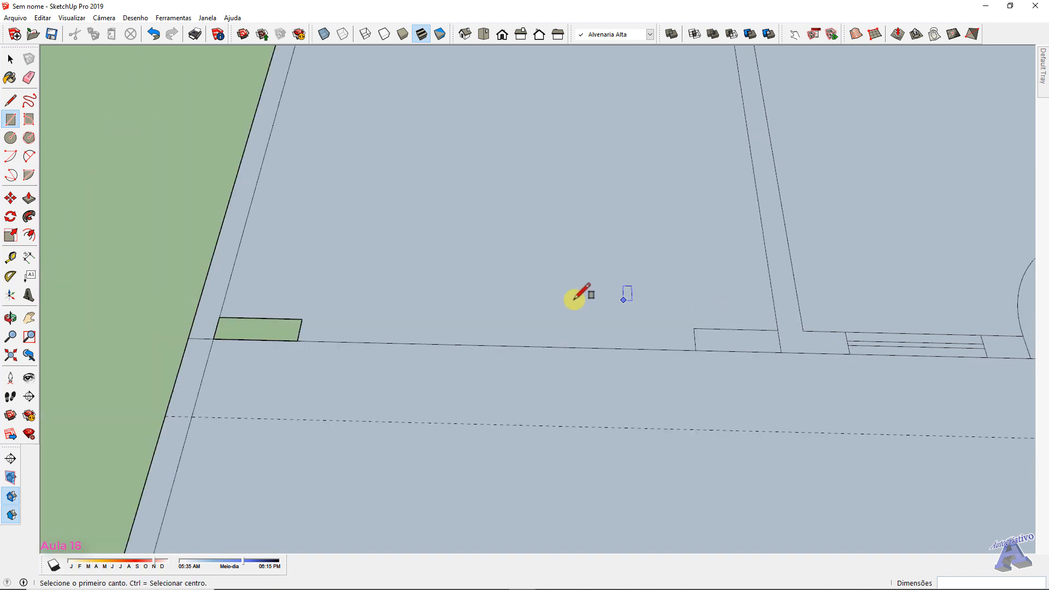
{"action": "middle_click_drag", "start_coordinate": [286, 327], "coordinate": [560, 330], "text": "shift"}
{"action": "scroll", "coordinate": [491, 324], "scroll_direction": "up", "scroll_amount": 3}
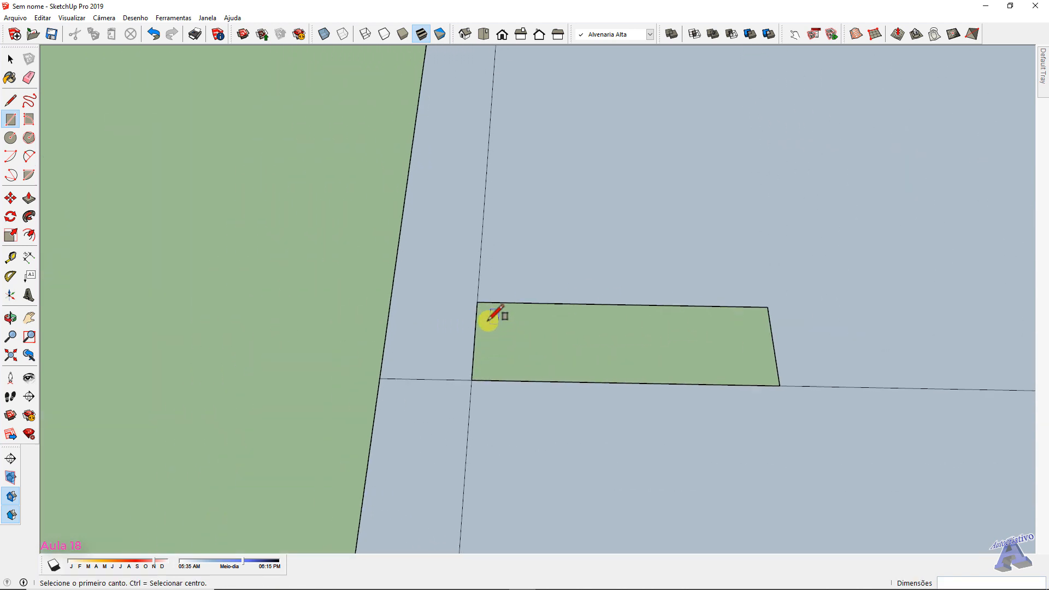
{"action": "left_click", "coordinate": [477, 302]}
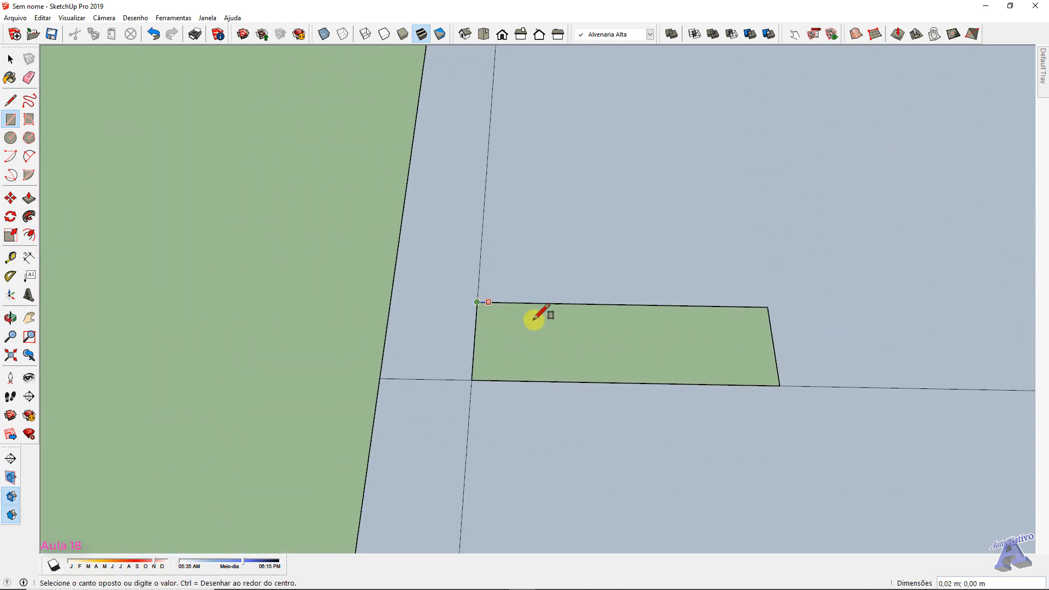
{"action": "left_click", "coordinate": [780, 385]}
Draw a 0.15 m by 0.10 m rectangle over the small dashed outline on the outer boundary wall opposite the stairs
{"action": "scroll", "coordinate": [780, 377], "scroll_direction": "down", "scroll_amount": 3}
{"action": "scroll", "coordinate": [801, 340], "scroll_direction": "down", "scroll_amount": 10}
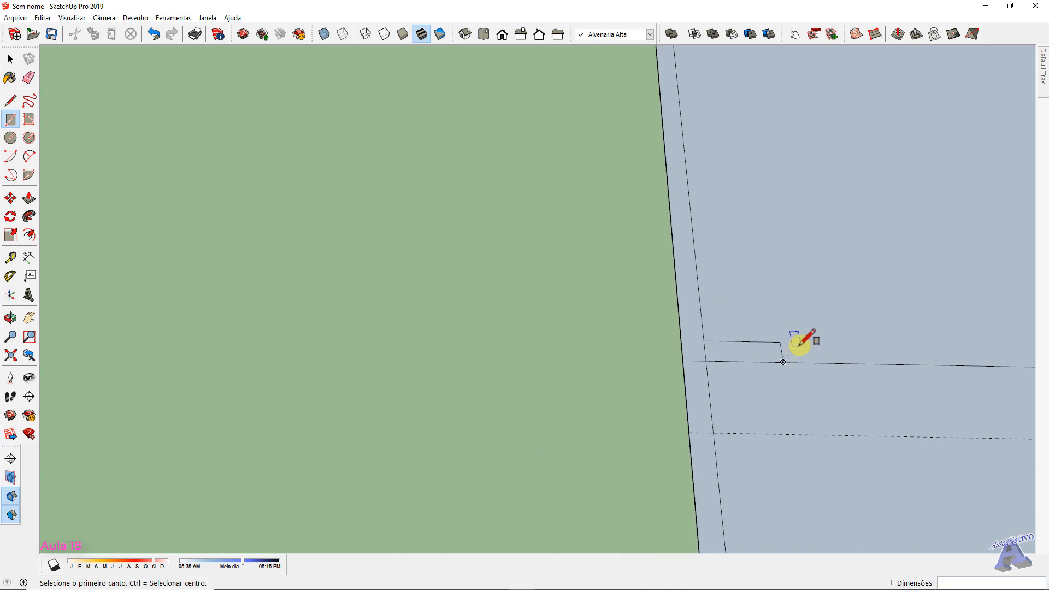
{"action": "key", "text": "space"}
{"action": "middle_click_drag", "start_coordinate": [955, 413], "coordinate": [577, 313]}
{"action": "middle_click_drag", "start_coordinate": [592, 389], "coordinate": [537, 382], "text": "shift"}
{"action": "scroll", "coordinate": [548, 251], "scroll_direction": "up", "scroll_amount": 10}
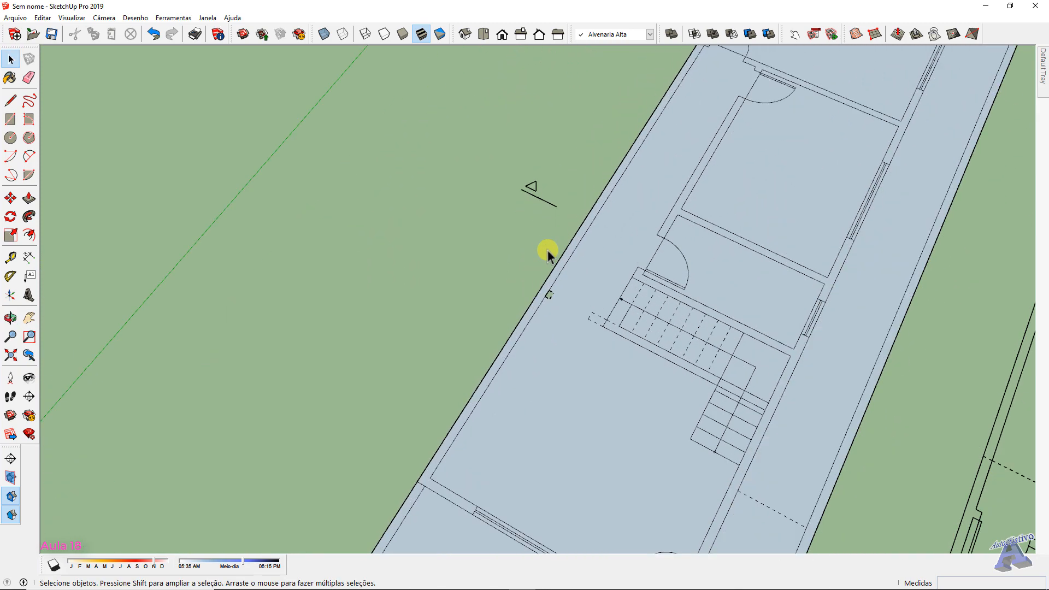
{"action": "scroll", "coordinate": [558, 307], "scroll_direction": "up", "scroll_amount": 1}
{"action": "key", "text": "r"}
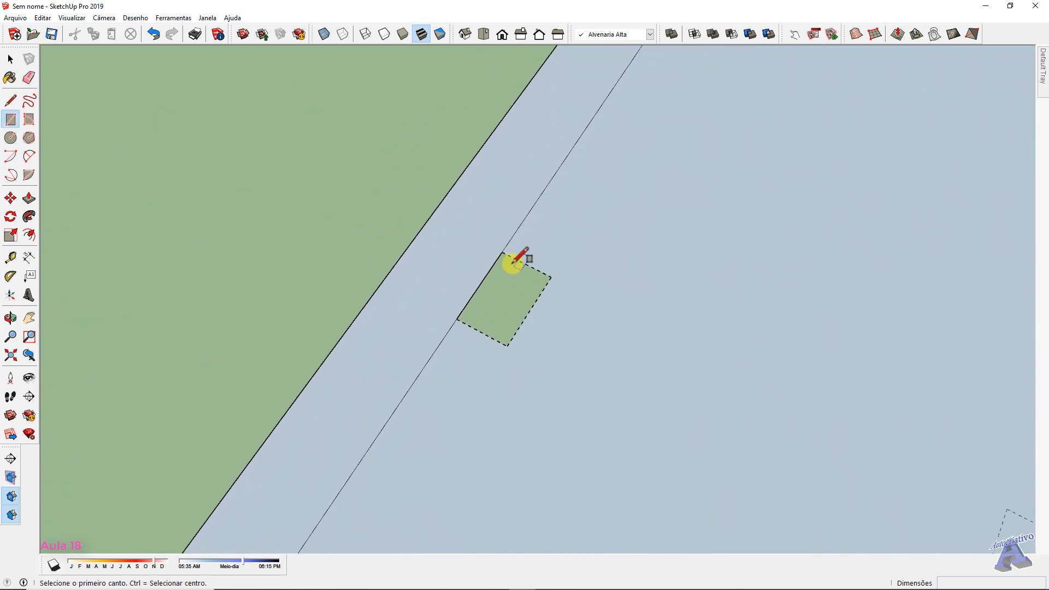
{"action": "left_click", "coordinate": [502, 252]}
{"action": "left_click", "coordinate": [508, 346]}
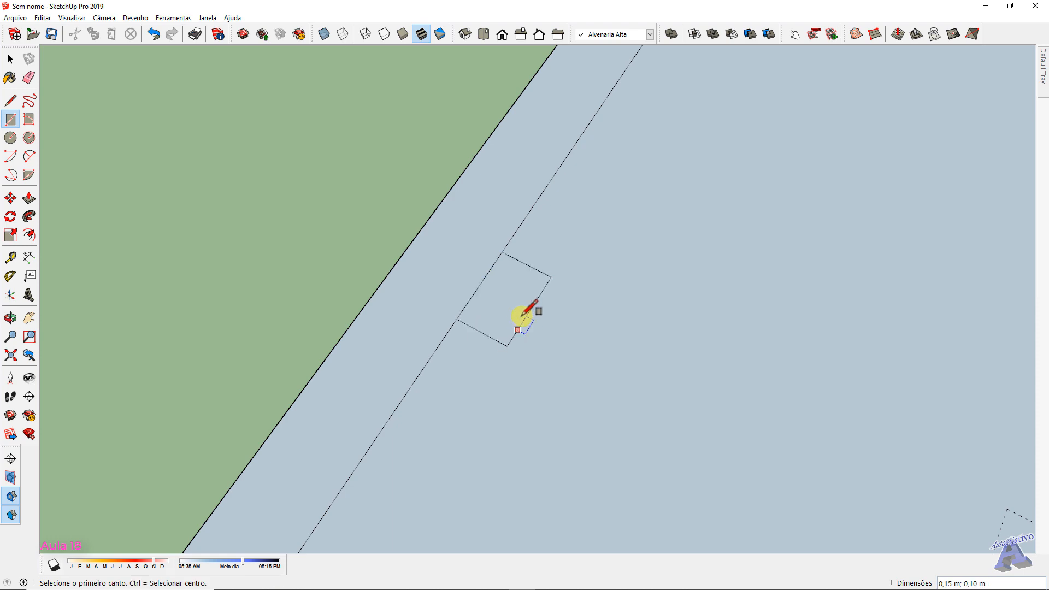
Erase the section mark's line and triangle lying outside the left plan near the stairs
{"action": "scroll", "coordinate": [530, 314], "scroll_direction": "down", "scroll_amount": 8}
{"action": "middle_click_drag", "start_coordinate": [548, 241], "coordinate": [599, 299], "text": "shift"}
{"action": "key", "text": "e"}
{"action": "scroll", "coordinate": [604, 286], "scroll_direction": "up", "scroll_amount": 2}
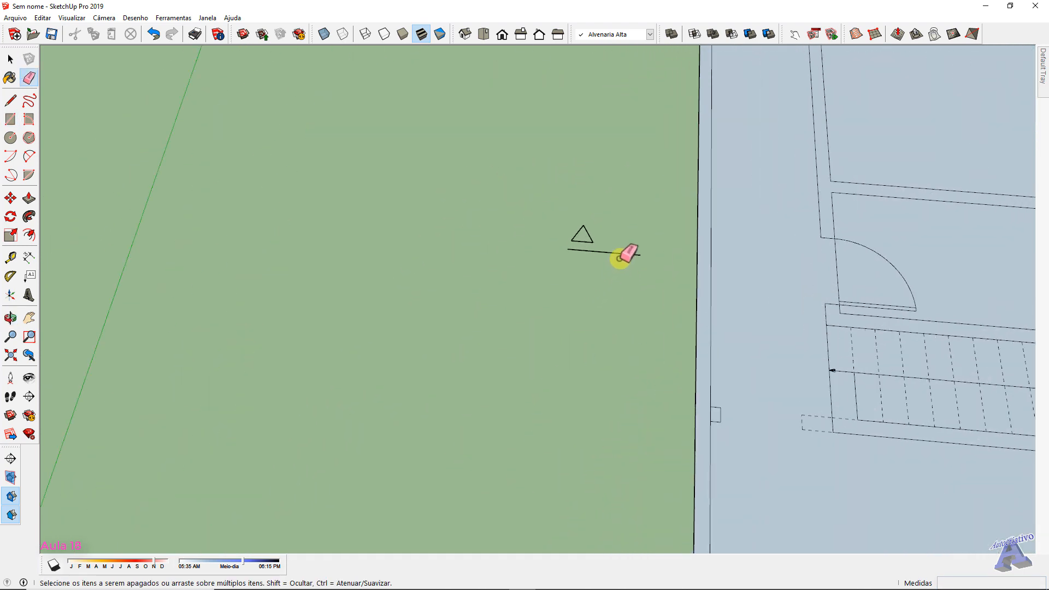
{"action": "left_click", "coordinate": [608, 252]}
{"action": "left_click_drag", "start_coordinate": [588, 241], "coordinate": [581, 237]}
{"action": "left_click", "coordinate": [579, 233]}
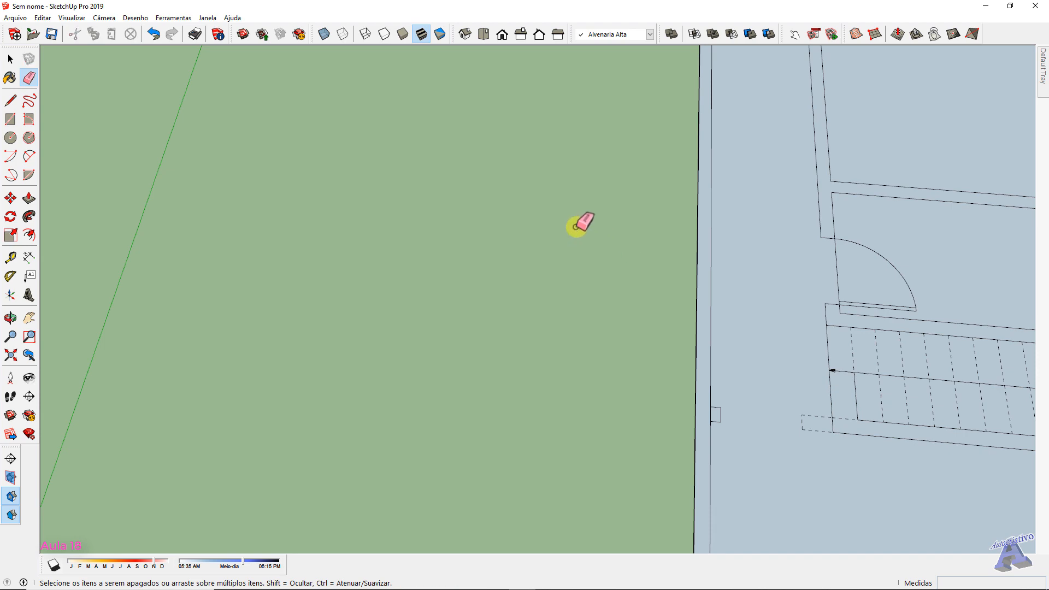
{"action": "scroll", "coordinate": [596, 243], "scroll_direction": "down", "scroll_amount": 2}
{"action": "key", "text": "space"}
{"action": "scroll", "coordinate": [596, 244], "scroll_direction": "down", "scroll_amount": 5}
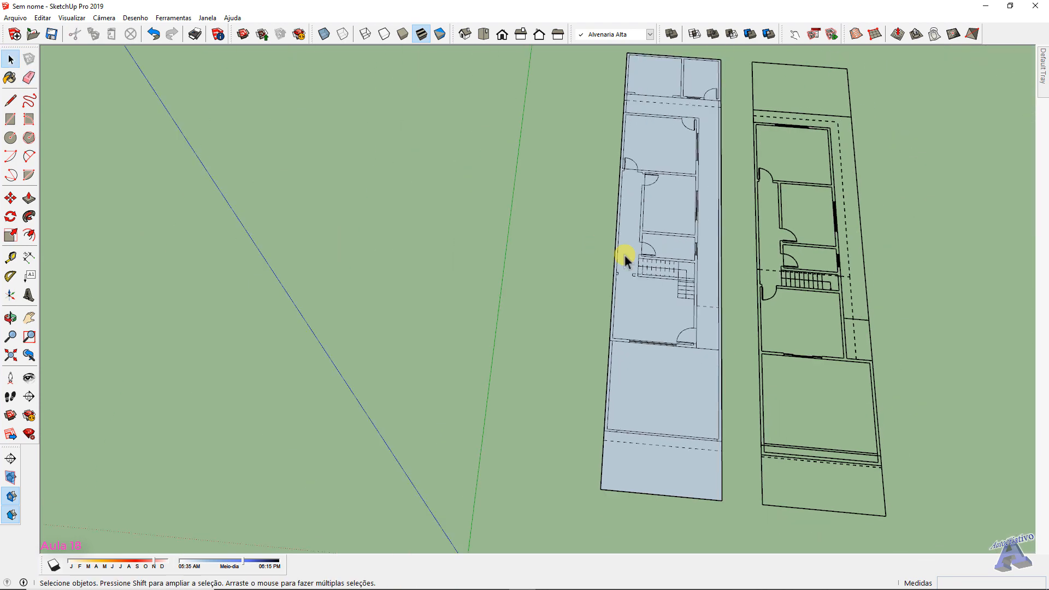
{"action": "middle_click_drag", "start_coordinate": [625, 258], "coordinate": [608, 321]}
{"action": "middle_click_drag", "start_coordinate": [688, 434], "coordinate": [463, 257]}
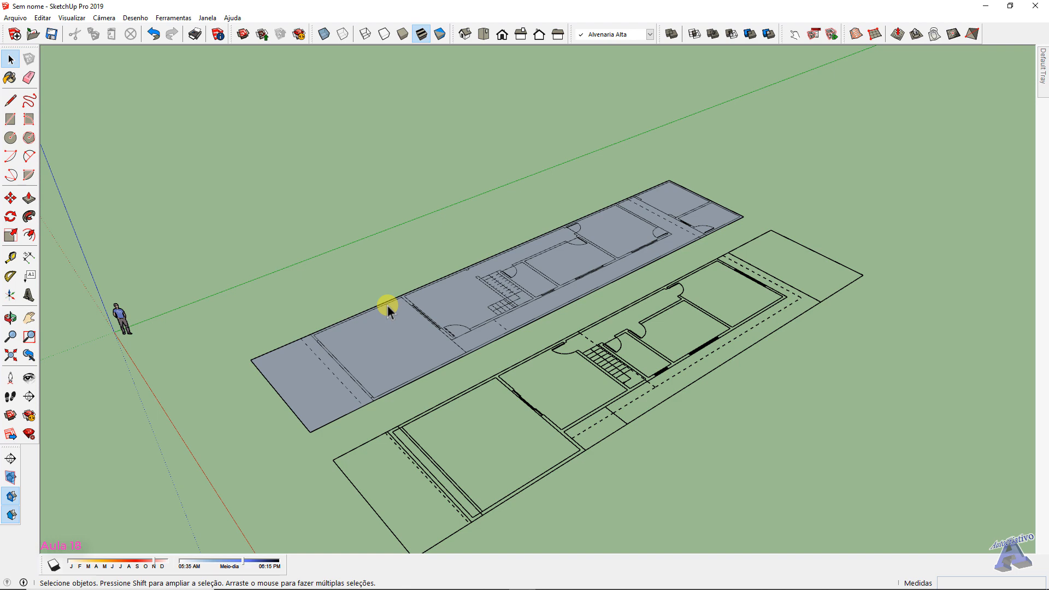
{"action": "middle_click_drag", "start_coordinate": [415, 249], "coordinate": [419, 290]}
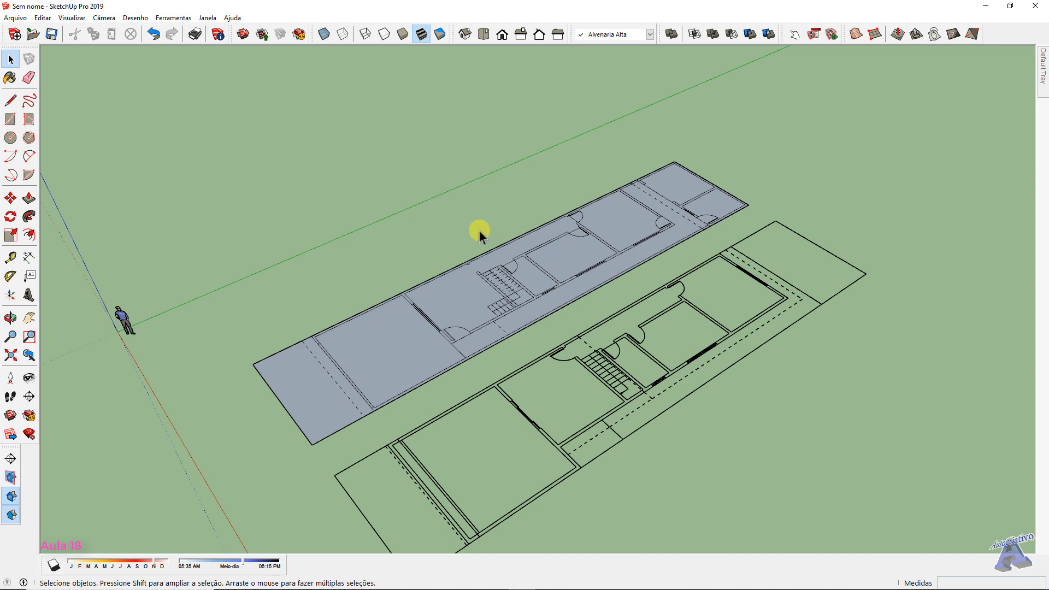